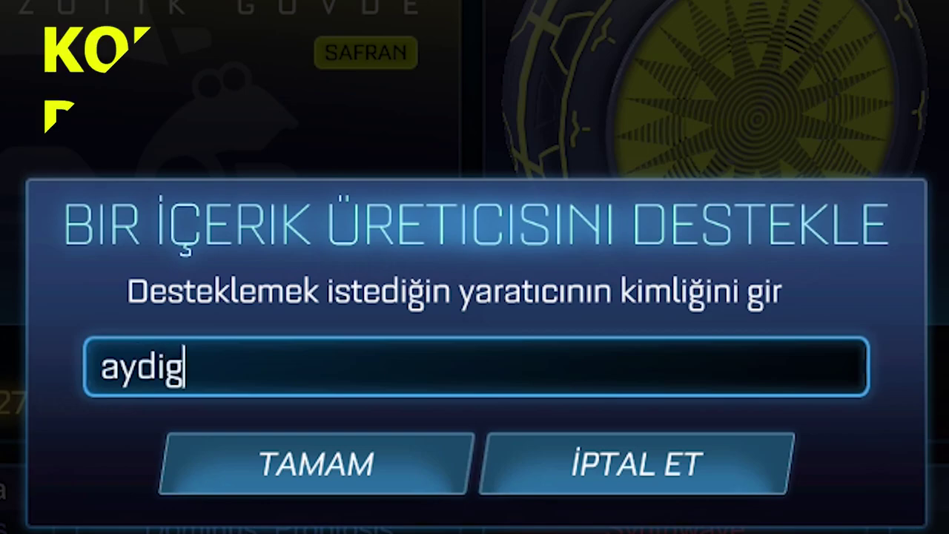
left_click(412, 445)
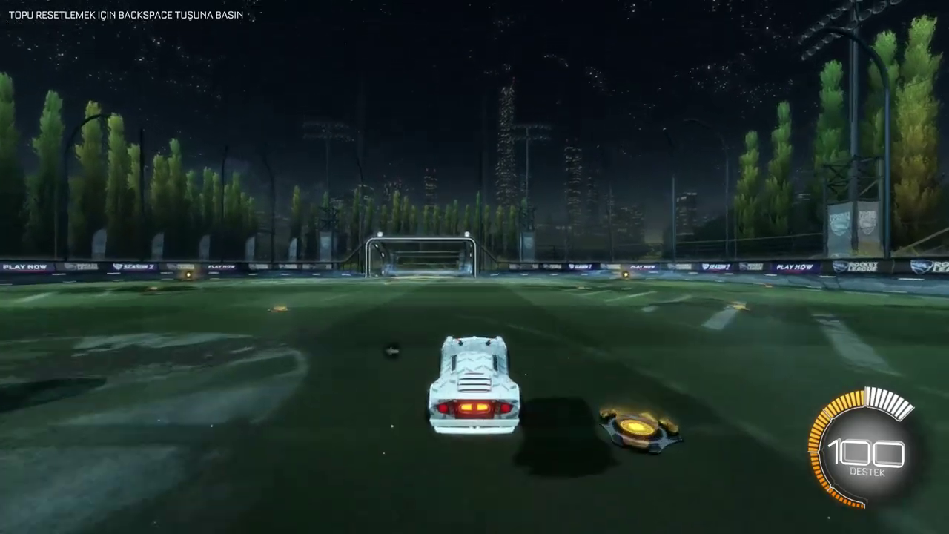
key("space")
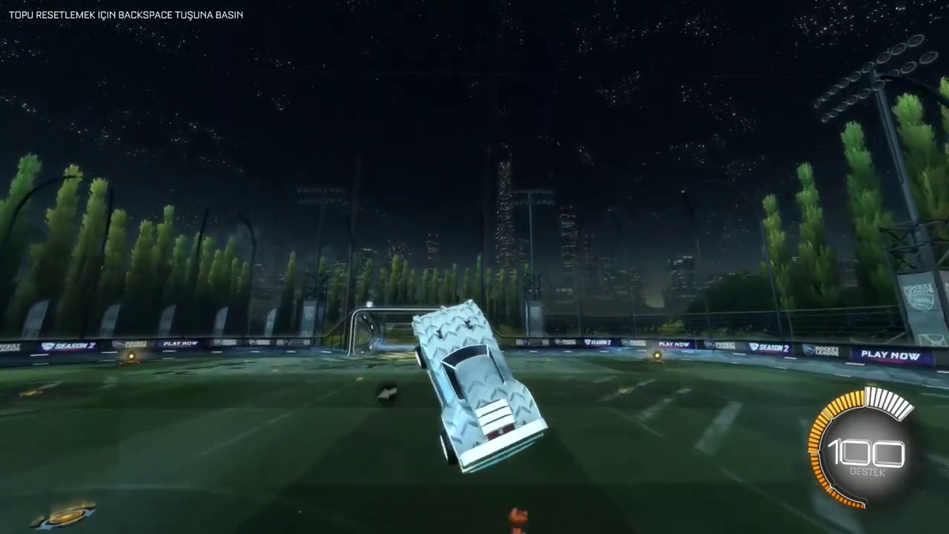
key("a")
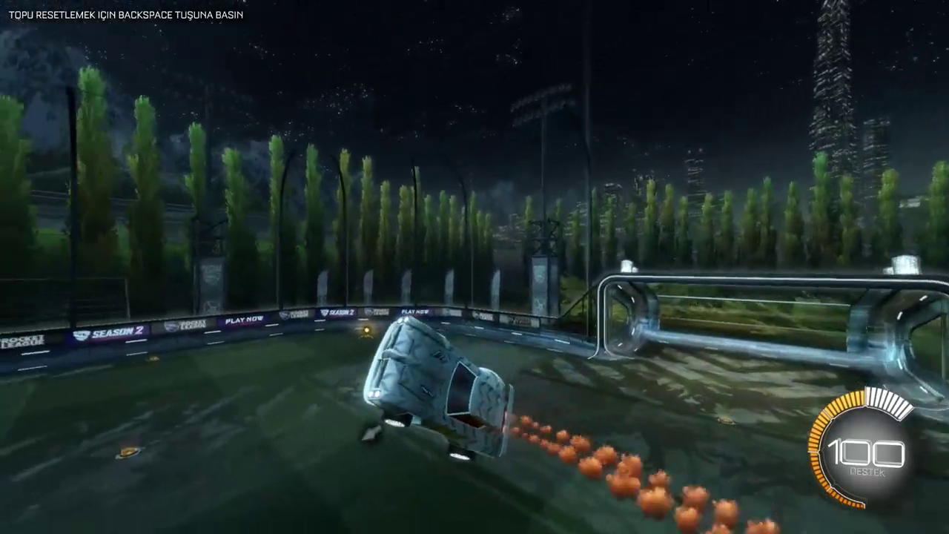
key("space")
key("a")
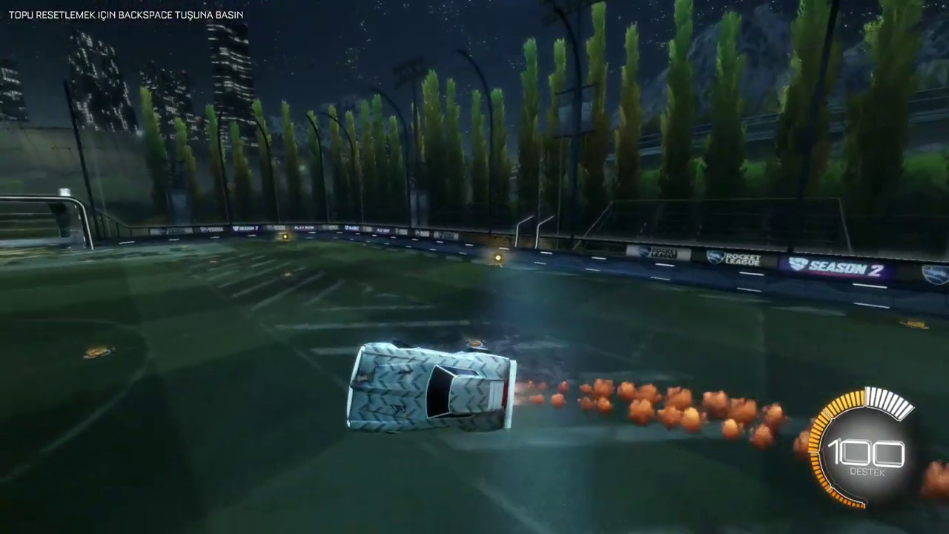
key("space")
key("a")
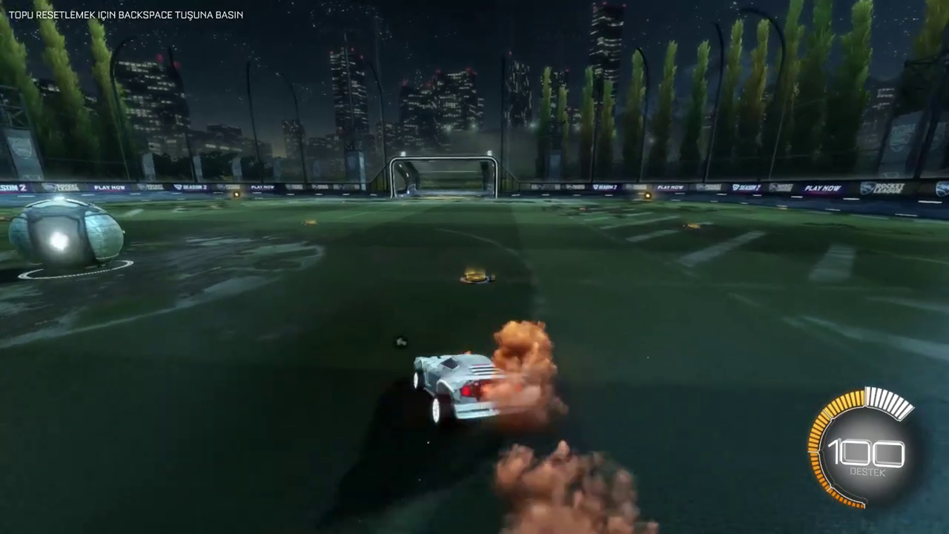
key("space")
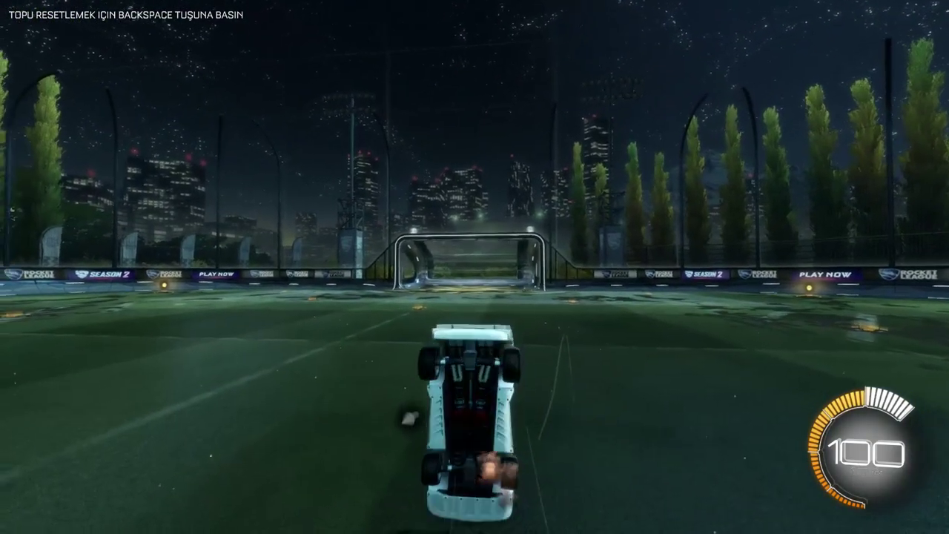
key("d")
key("a")
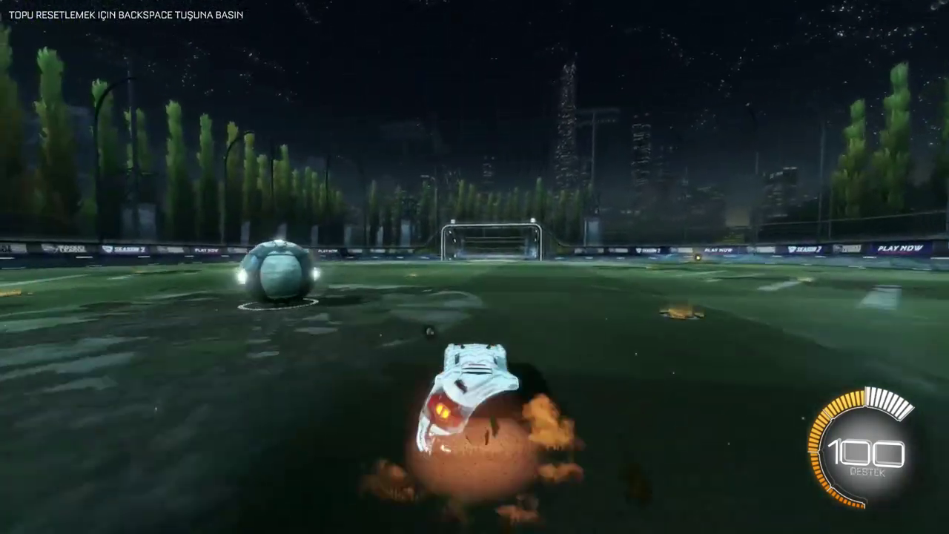
key("space")
key("shift")
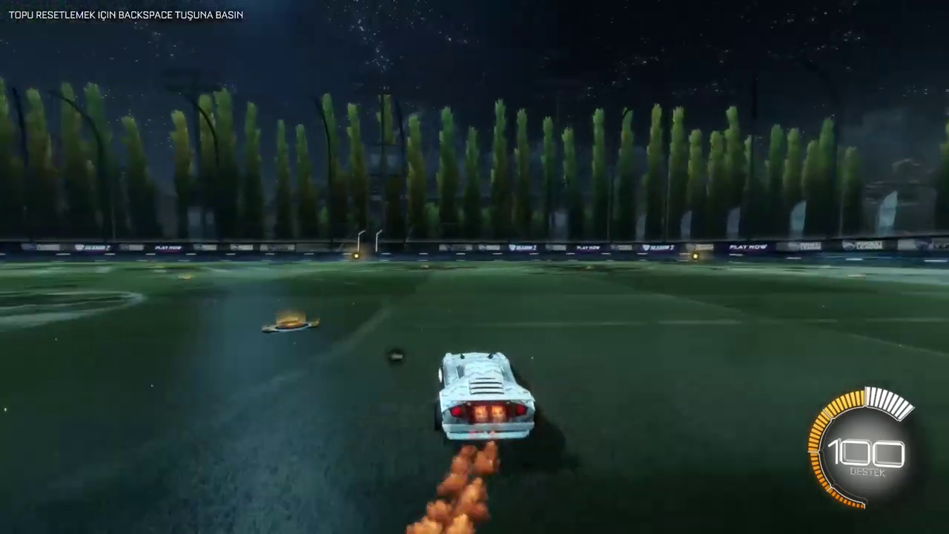
key("shift")
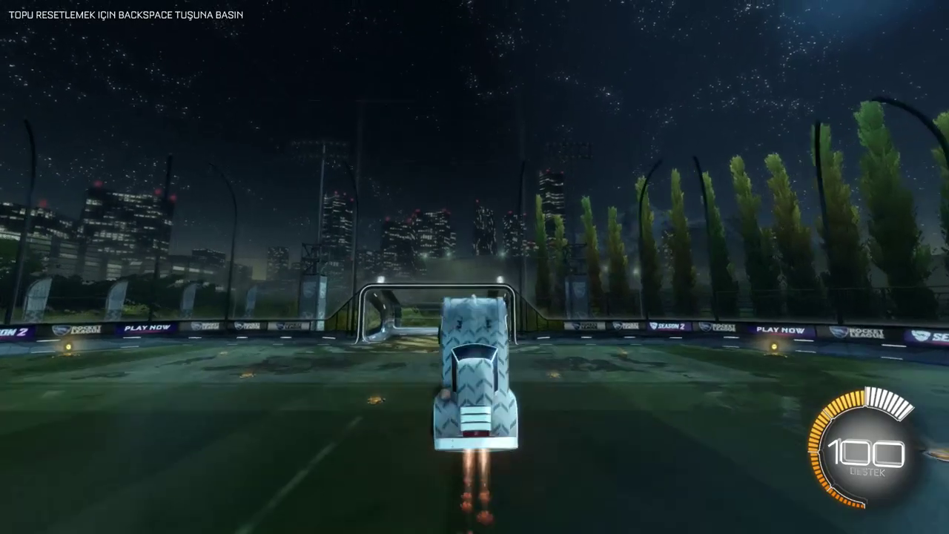
key("space")
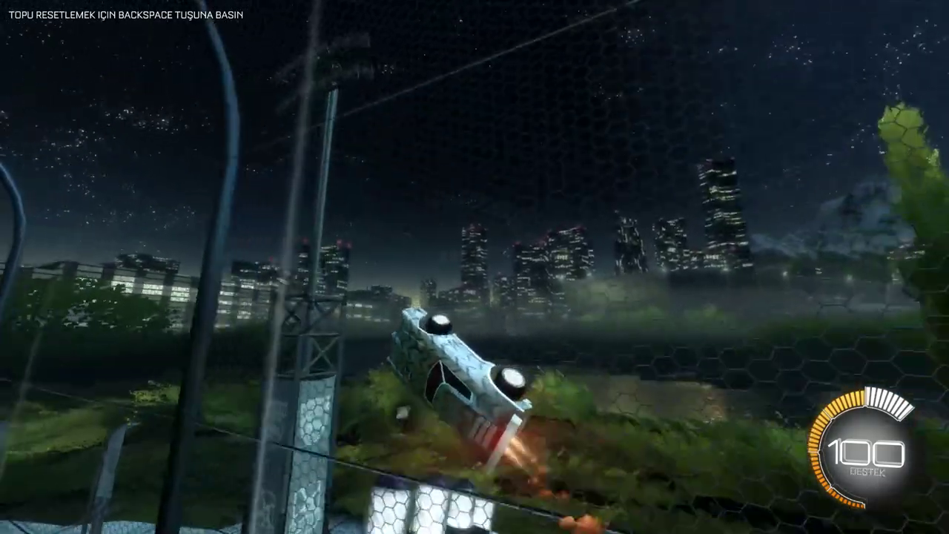
key("w")
key("shift")
key("a")
key("a")
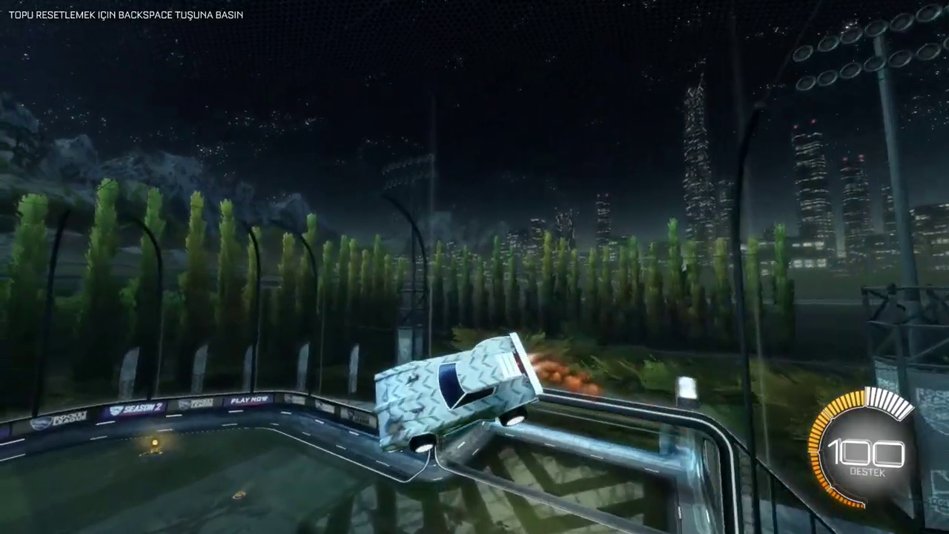
key("a")
key("a")
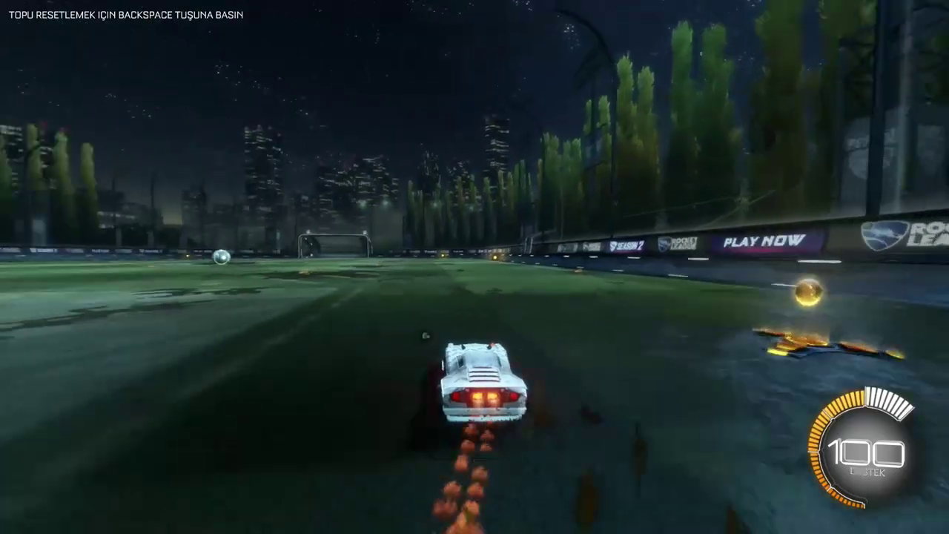
key("space")
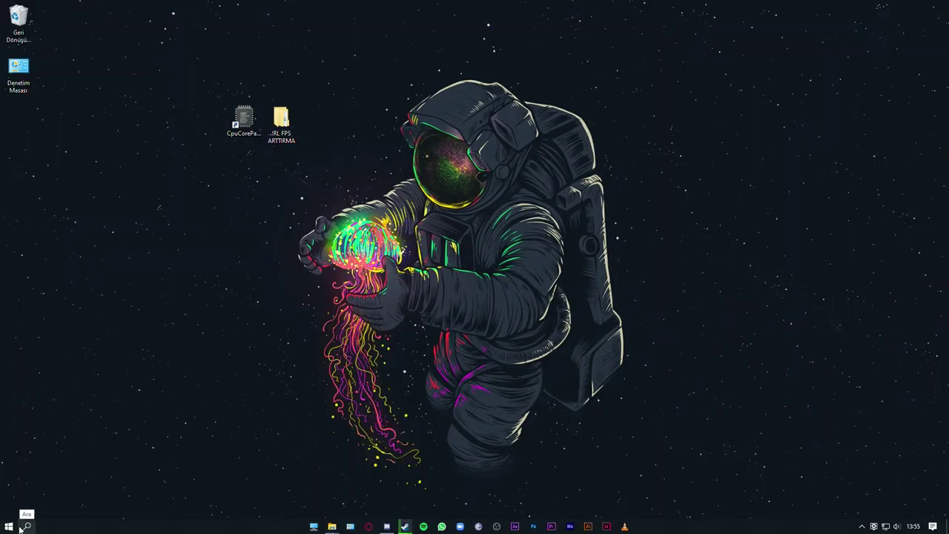
Step: Search Windows for "geri yükleme" and open the Geri yükleme noktası oluştur (create a restore point) settings
left_click(22, 527)
type("ger")
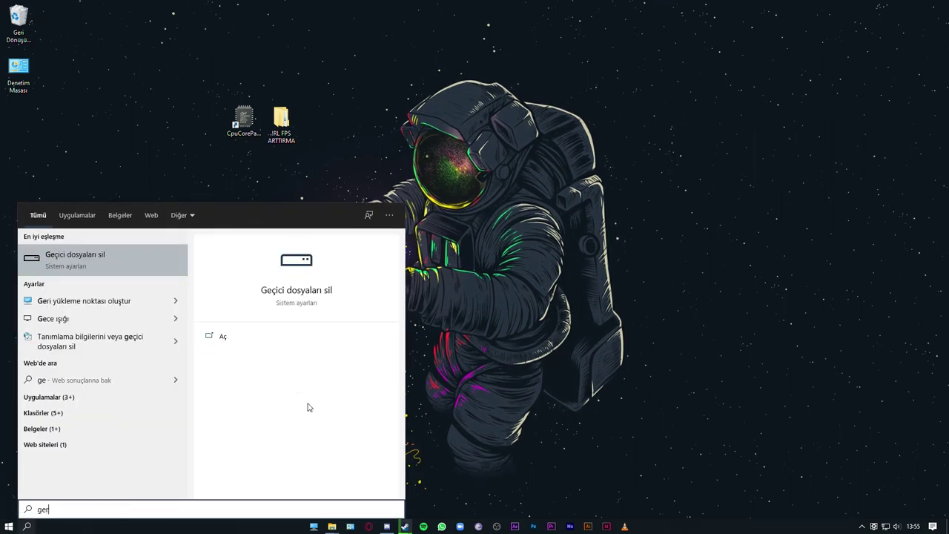
type("i yüklemne")
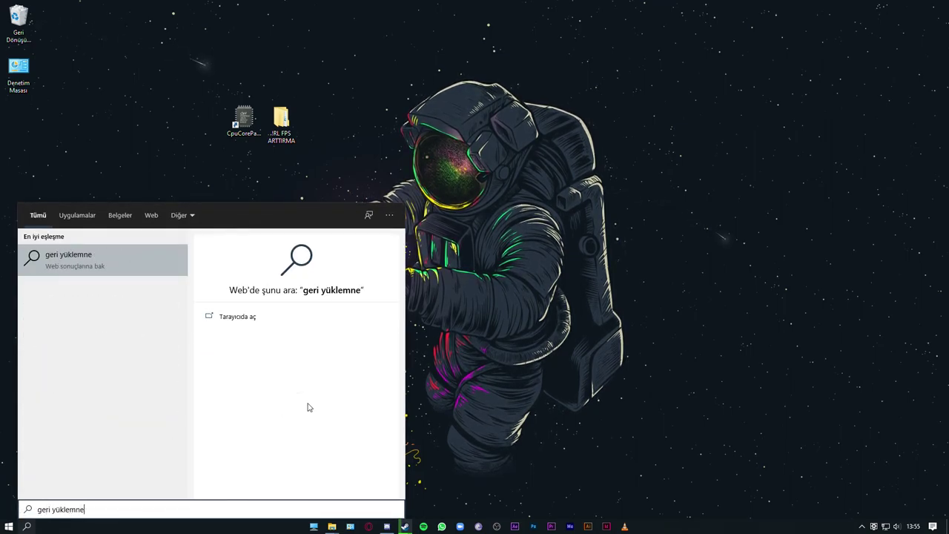
key("BackSpace")
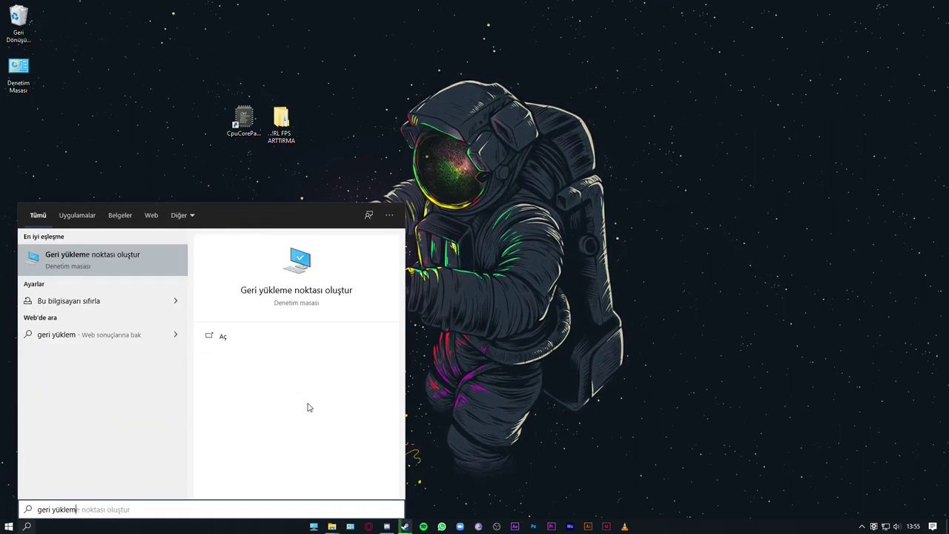
key("Return")
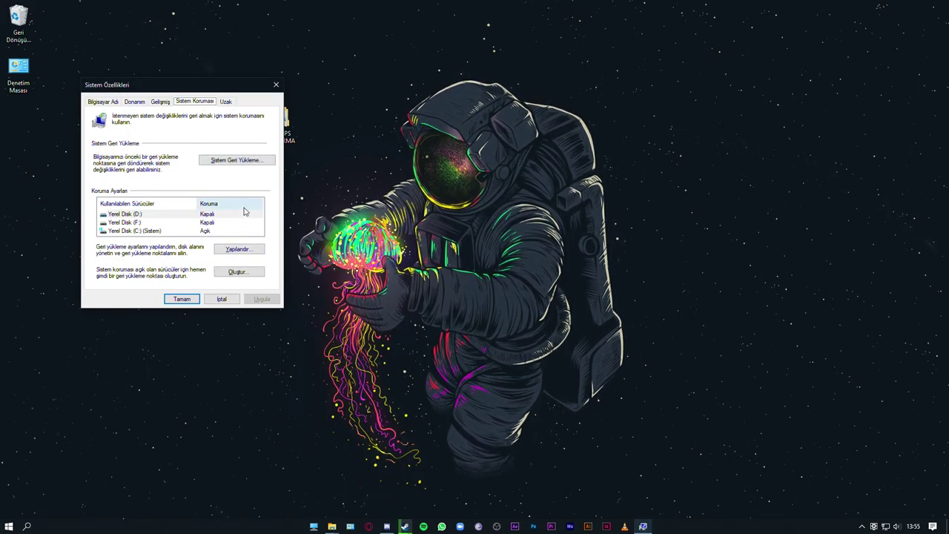
Step: Create a system restore point named "RL Geri Yükleme Noktası" and dismiss the finished notice
left_click(237, 273)
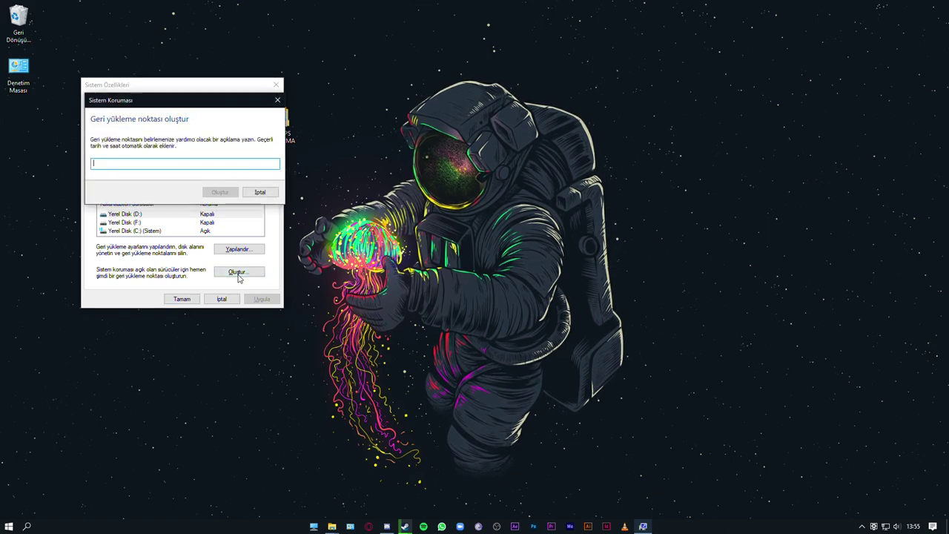
type("RL Geri")
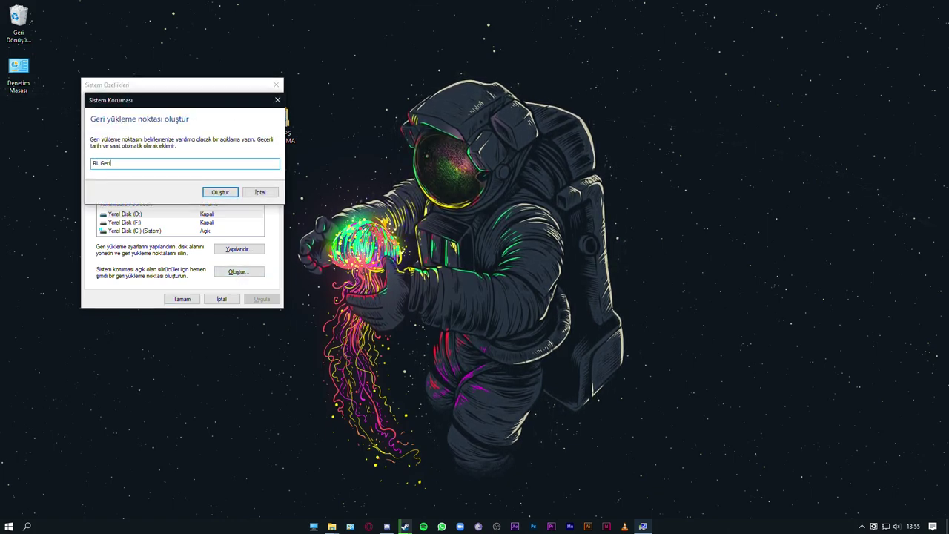
type(" Yükleme Noktası")
key("Return")
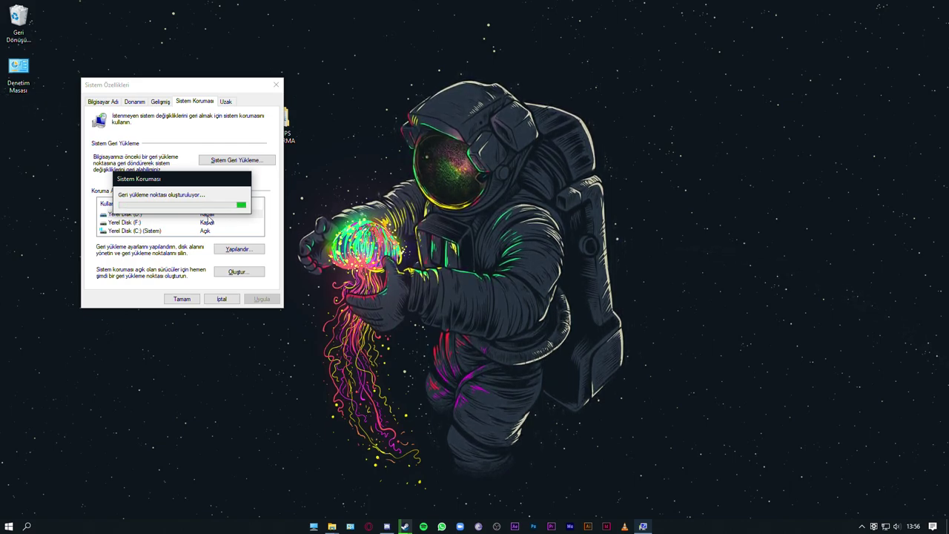
left_click(243, 201)
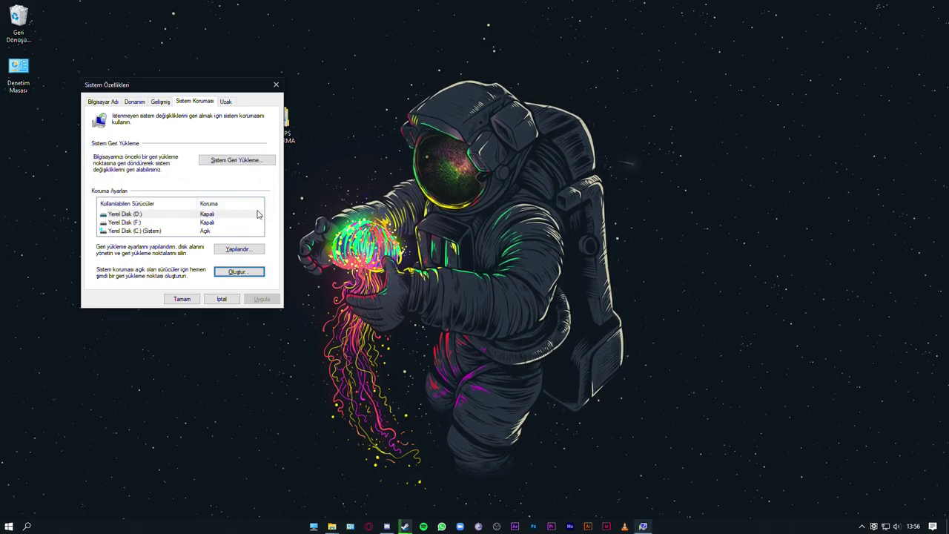
Step: Check the list of saved restore points in System Restore, cancel the wizard and close System Properties
left_click(238, 162)
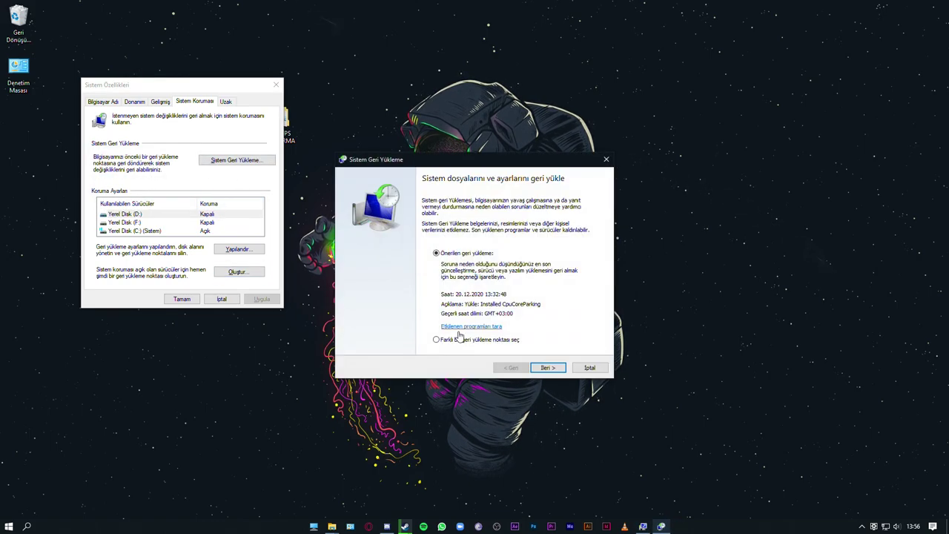
left_click(545, 367)
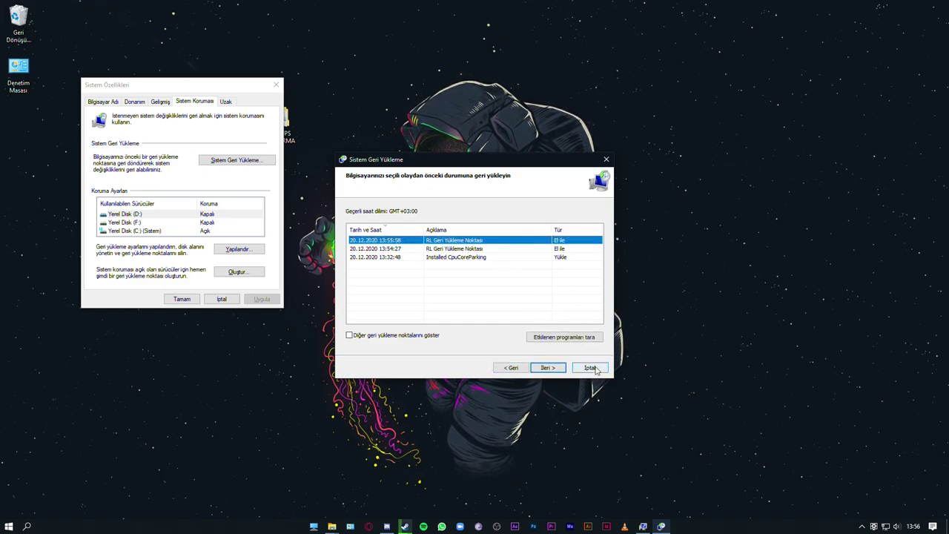
left_click(593, 368)
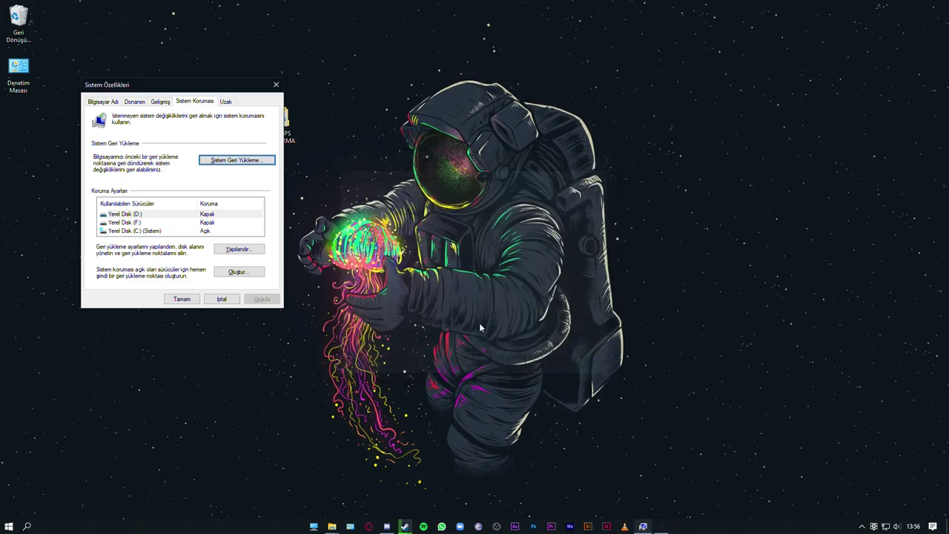
left_click(272, 81)
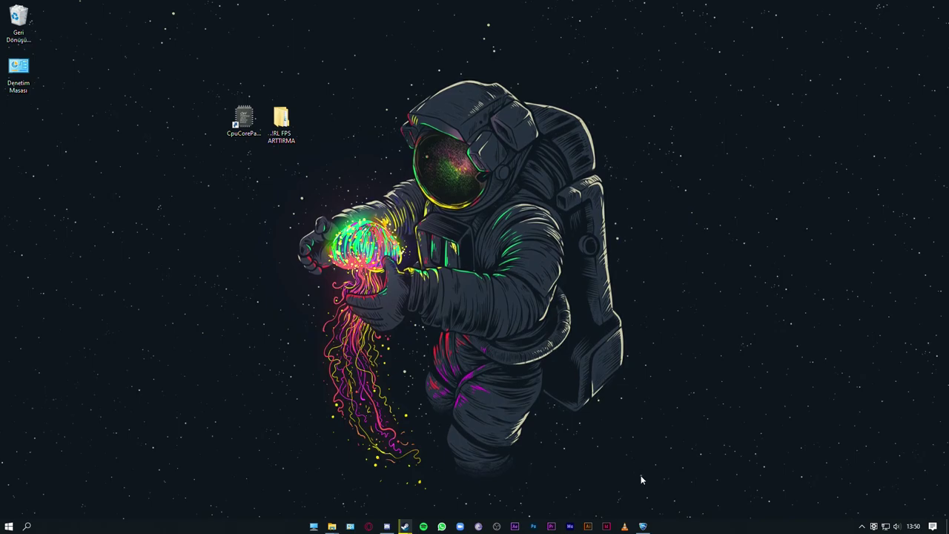
Step: Close the extra program still running on the taskbar
right_click(643, 526)
left_click(615, 508)
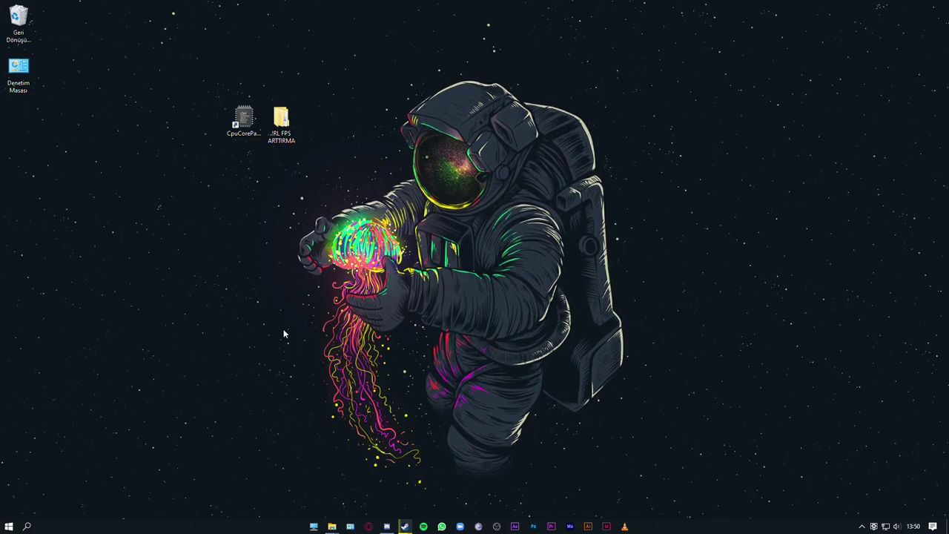
Step: Search Windows for "arka" and open the Arka plan uygulamaları (background apps) settings
left_click(30, 527)
type("arka")
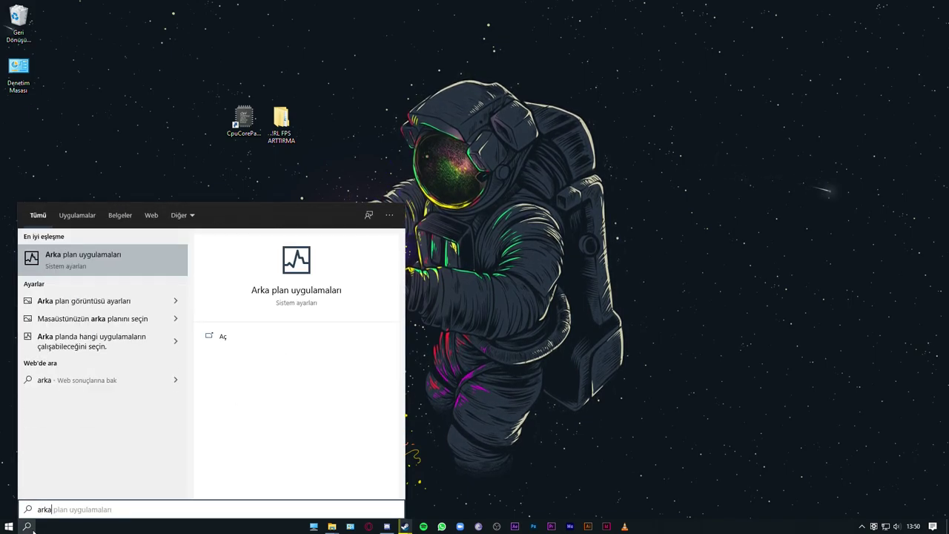
key("Return")
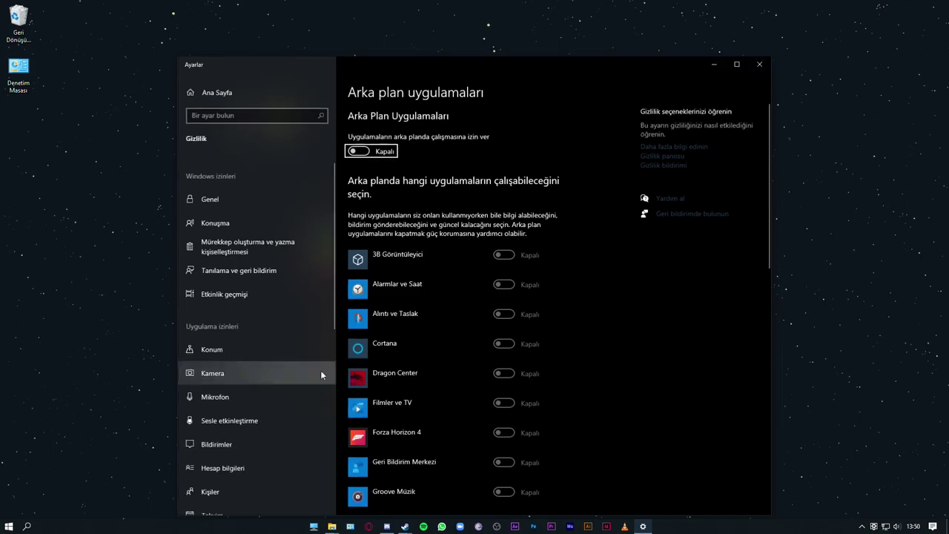
Step: Allow apps to run in the background so the individual app switches can be edited
left_click(358, 151)
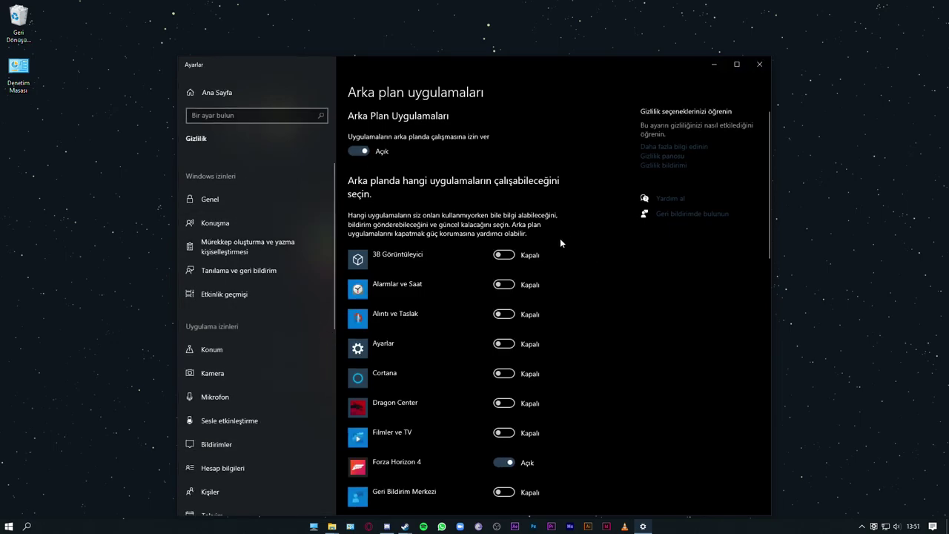
scroll(560, 243, "down", 6)
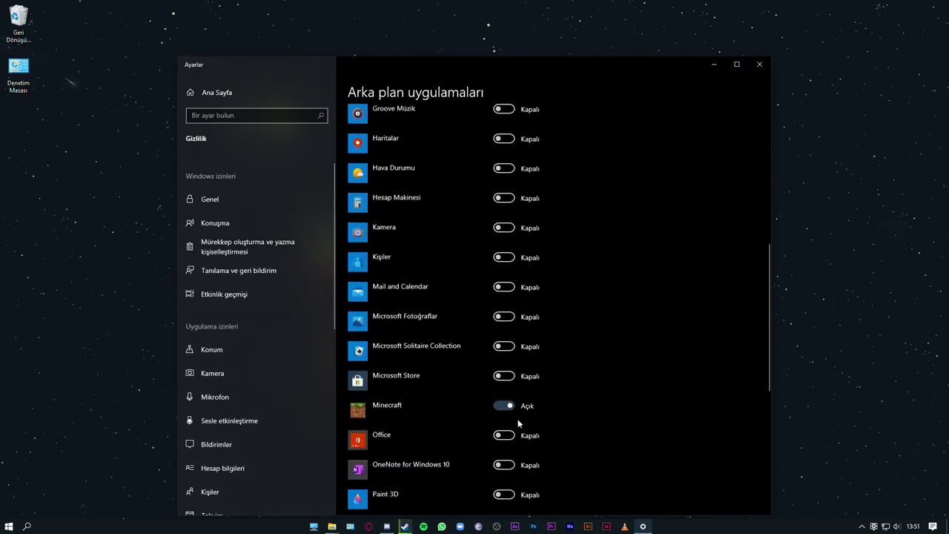
scroll(585, 401, "down", 2)
scroll(585, 397, "up", 8)
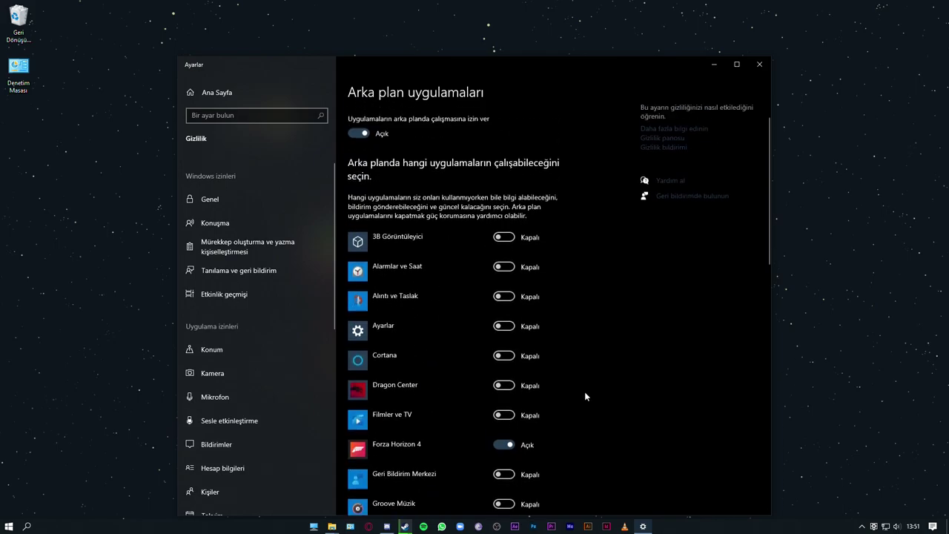
left_click(360, 152)
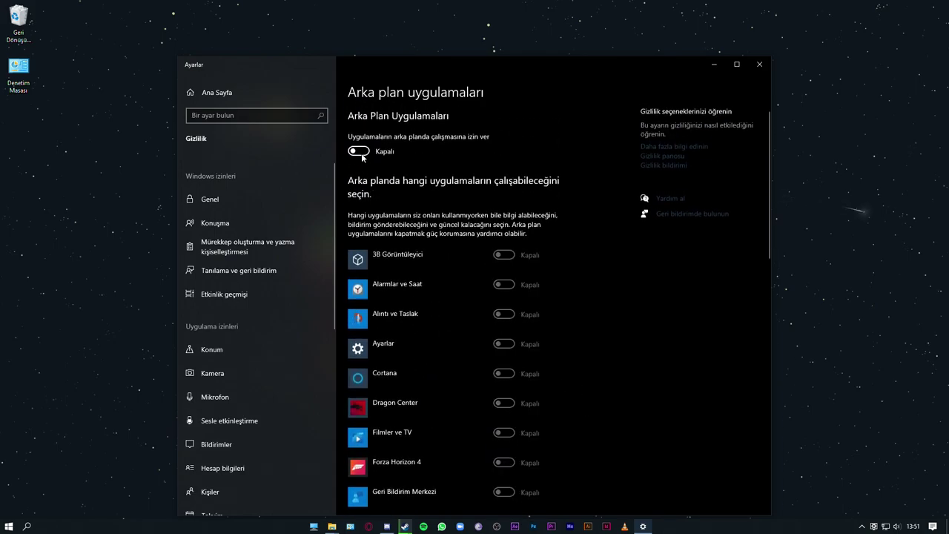
left_click(360, 151)
Step: Turn off background running for Xbox and Minecraft in the list of individual apps
scroll(574, 363, "down", 1)
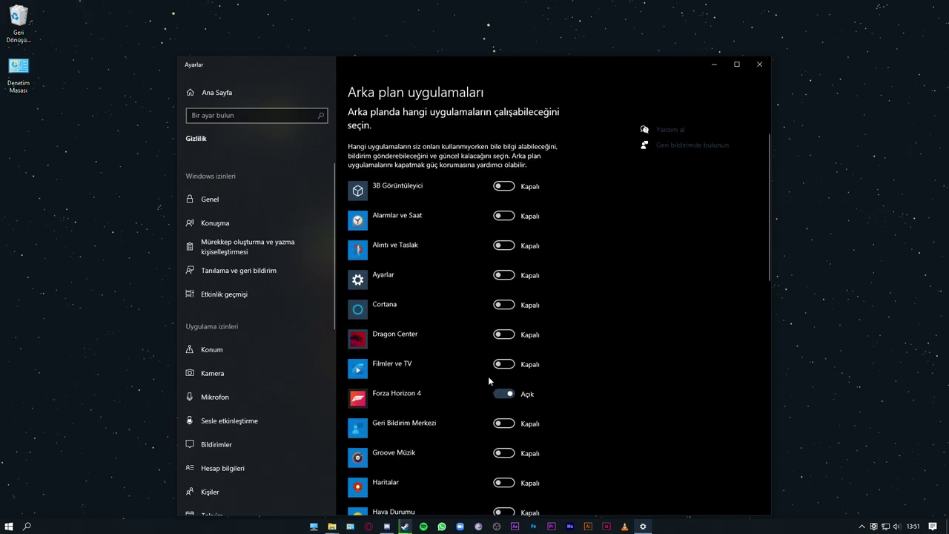
scroll(579, 360, "up", 1)
scroll(579, 360, "down", 4)
scroll(579, 361, "down", 10)
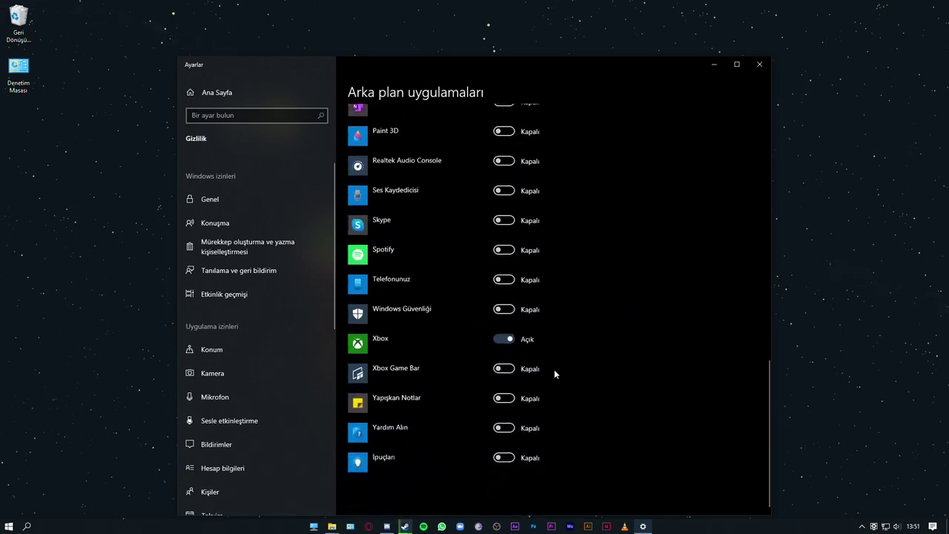
left_click(507, 339)
scroll(567, 382, "up", 4)
scroll(568, 382, "up", 6)
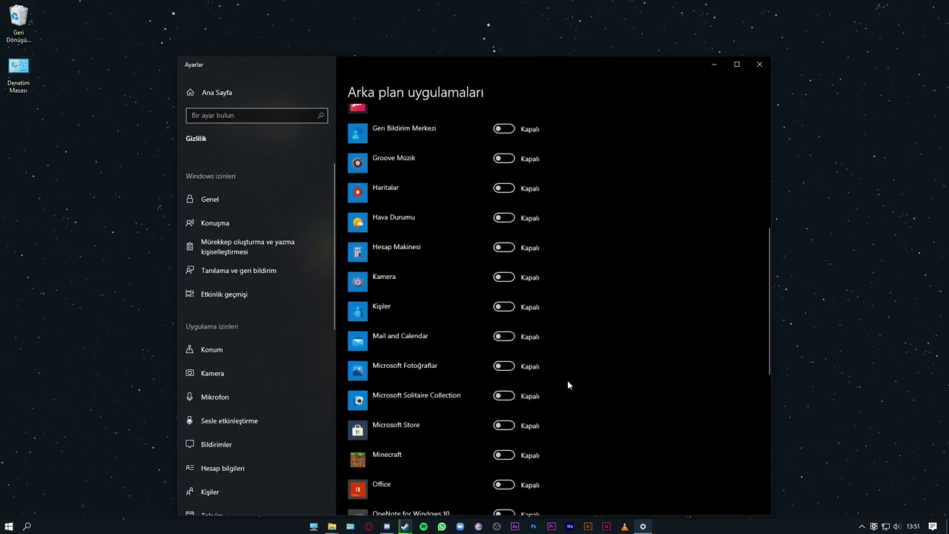
Step: Turn off the main permission that lets apps run in the background
scroll(421, 298, "up", 3)
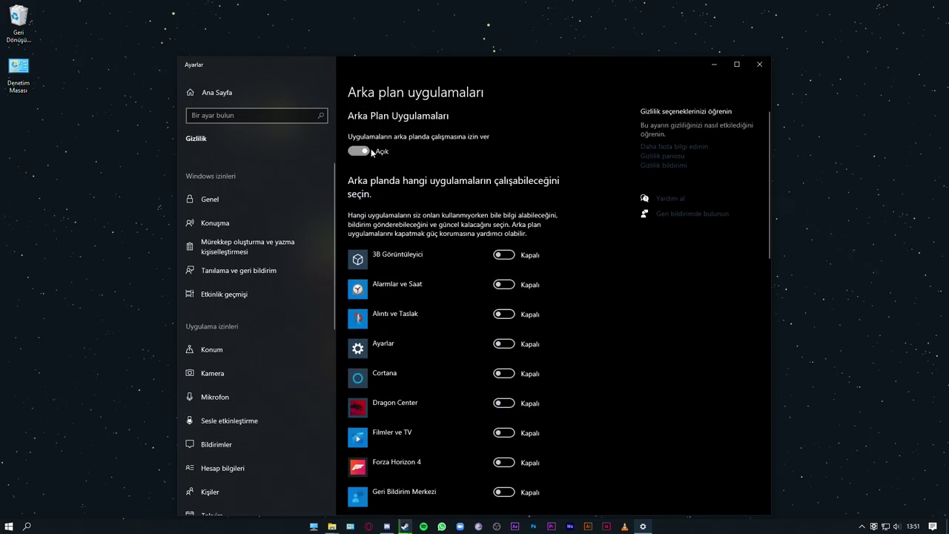
left_click(360, 152)
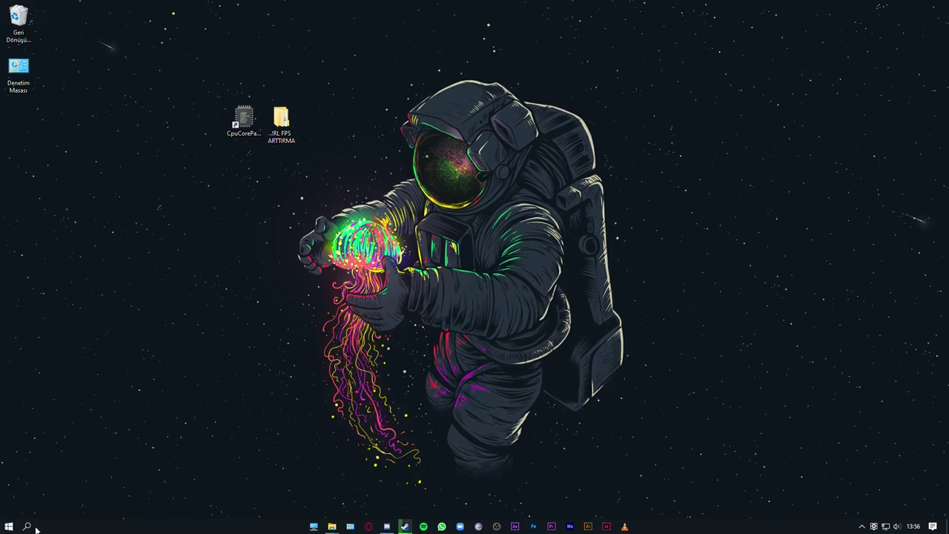
Step: Search Windows for "güç" and open the Güç ve uyku ayarları (power and sleep) settings
left_click(28, 525)
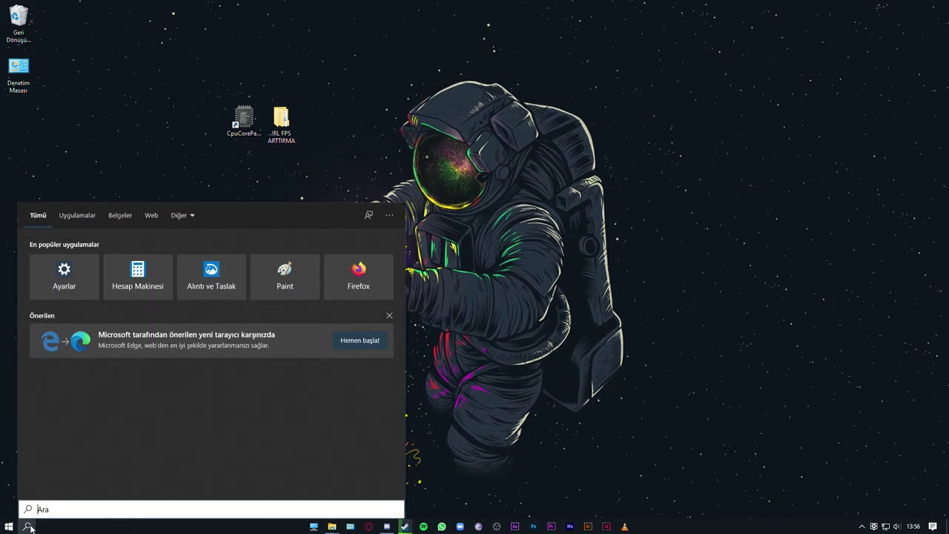
type("güç seçe")
key("BackSpace")
key("BackSpace")
key("BackSpace")
key("BackSpace")
key("BackSpace")
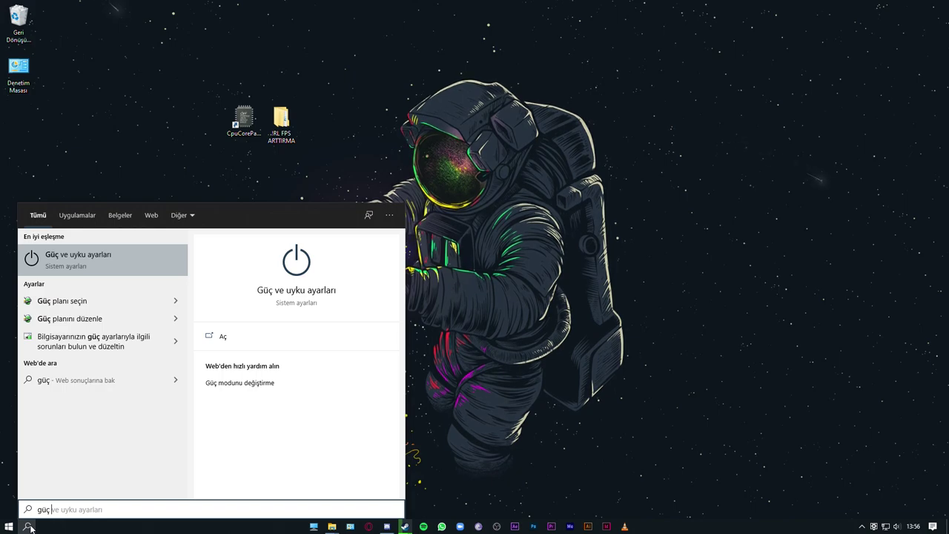
key("Return")
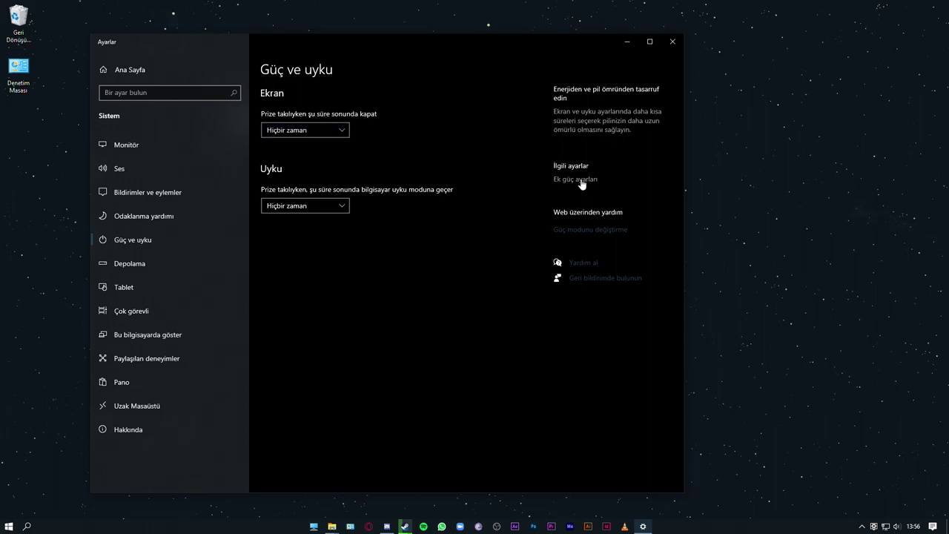
Step: Open Ek güç ayarları (additional power settings), close the Settings window and reposition the Power Options window higher on the screen
left_click(581, 180)
left_click(672, 41)
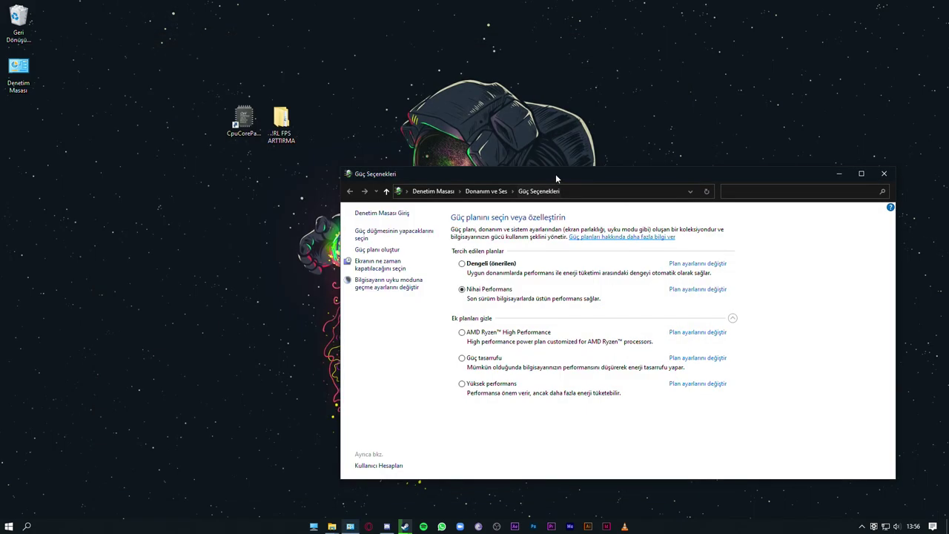
left_click_drag(555, 170, 418, 58)
left_click_drag(488, 67, 456, 51)
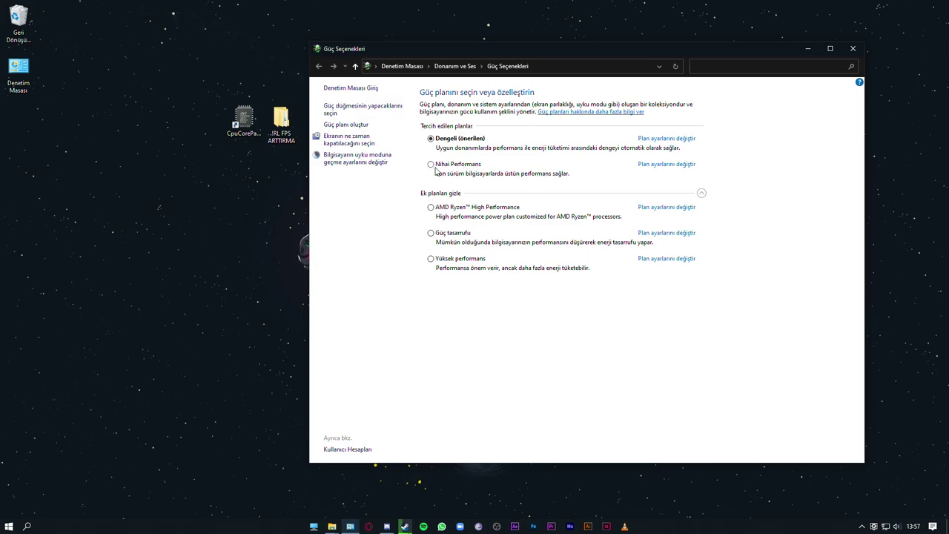
Step: View the plan settings of the Nihai Performans power plan and close the window
left_click(670, 165)
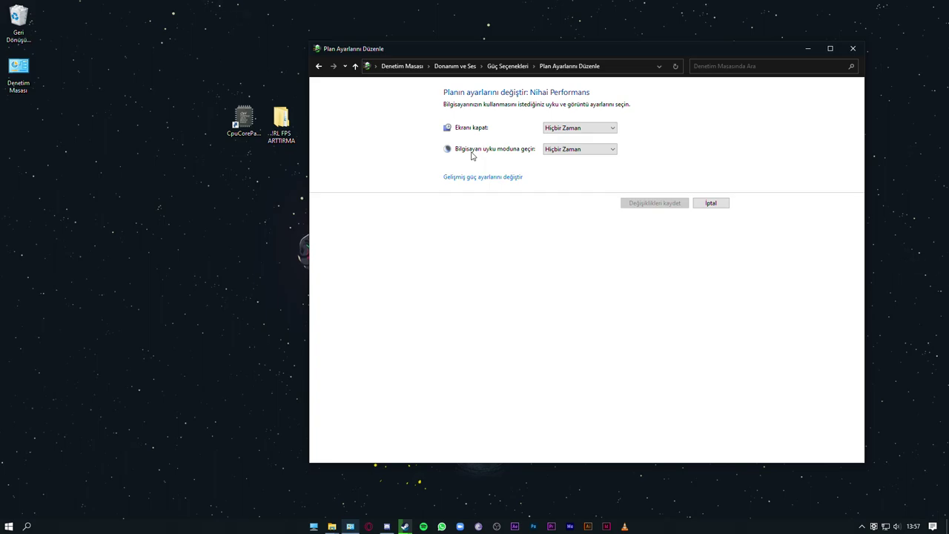
left_click(852, 49)
right_click(676, 529)
left_click(525, 450)
Step: Search Windows for "dene" to open Denetim Masası (Control Panel) and open its Program kaldır (uninstall a program) list
left_click(26, 526)
type("dene")
key("Return")
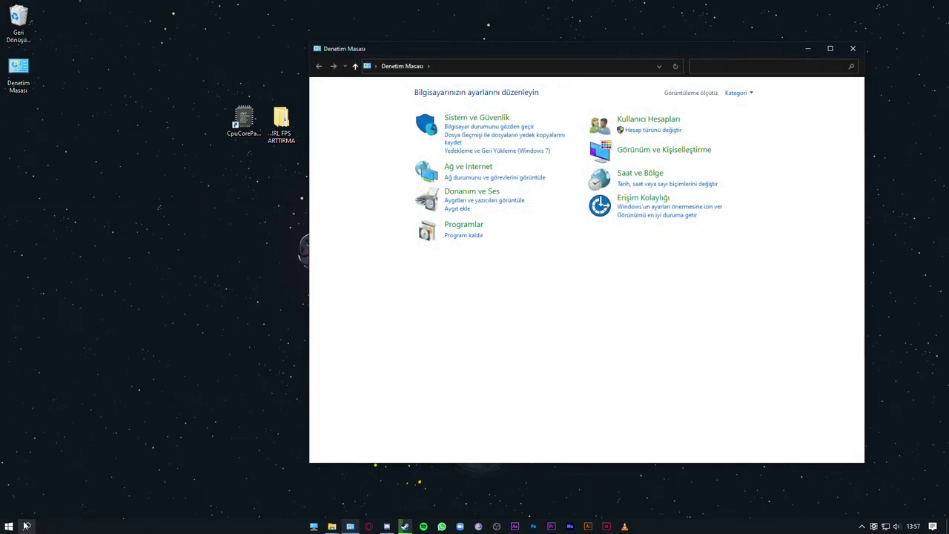
left_click(463, 236)
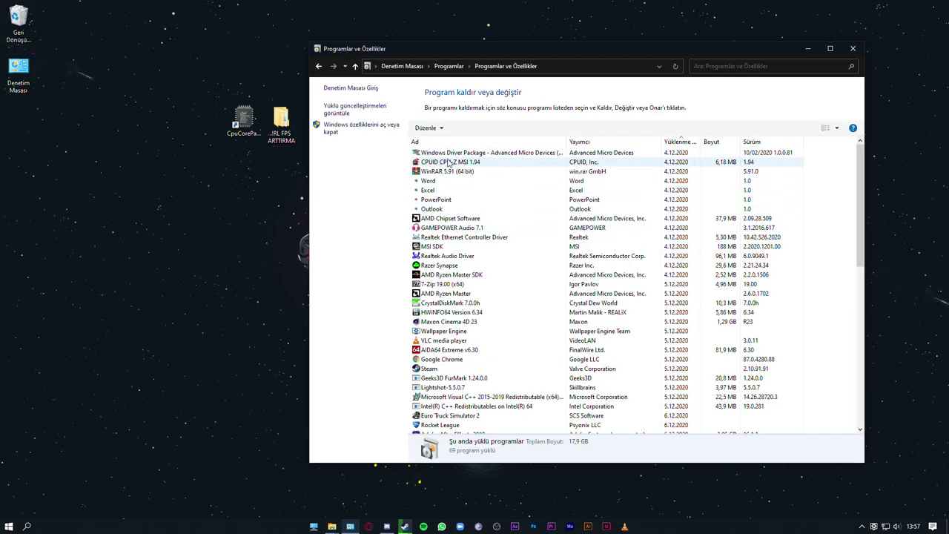
Step: Examine the installed programs, including Cyberpunk 2077, for ones that could be uninstalled, and close the list
scroll(447, 163, "down", 9)
scroll(448, 163, "down", 4)
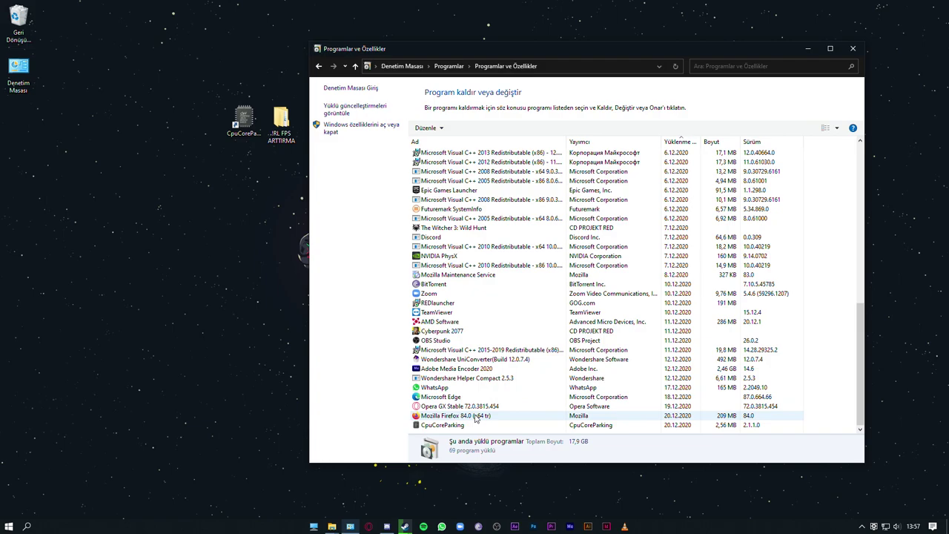
scroll(466, 406, "up", 2)
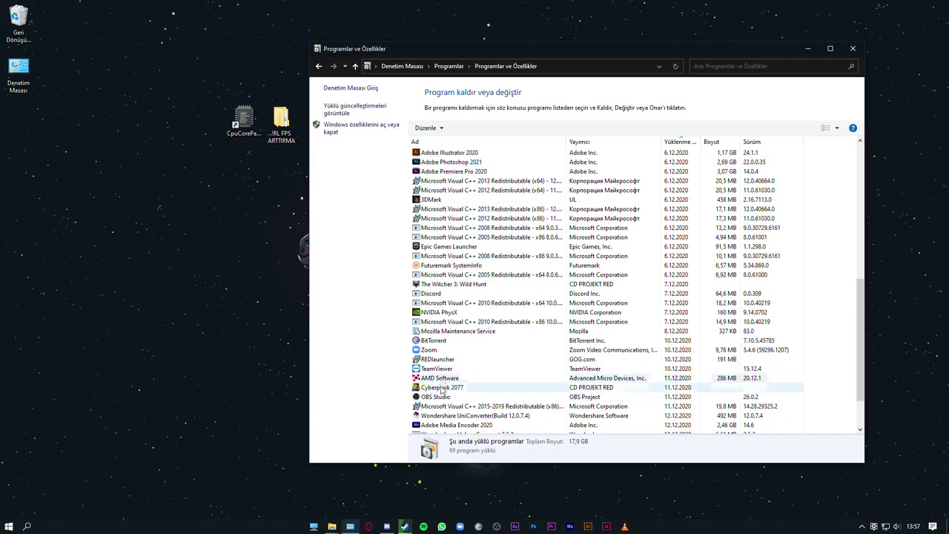
left_click(442, 388)
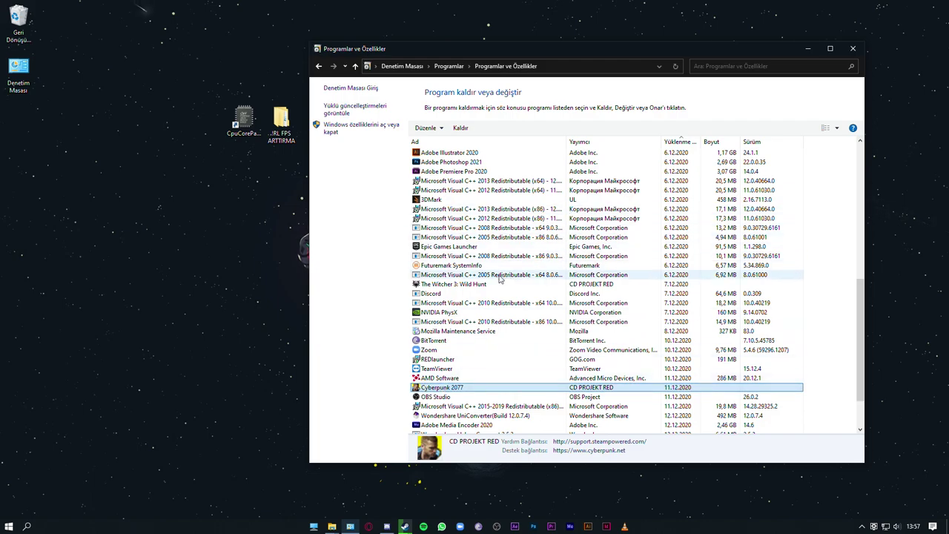
scroll(491, 287, "up", 4)
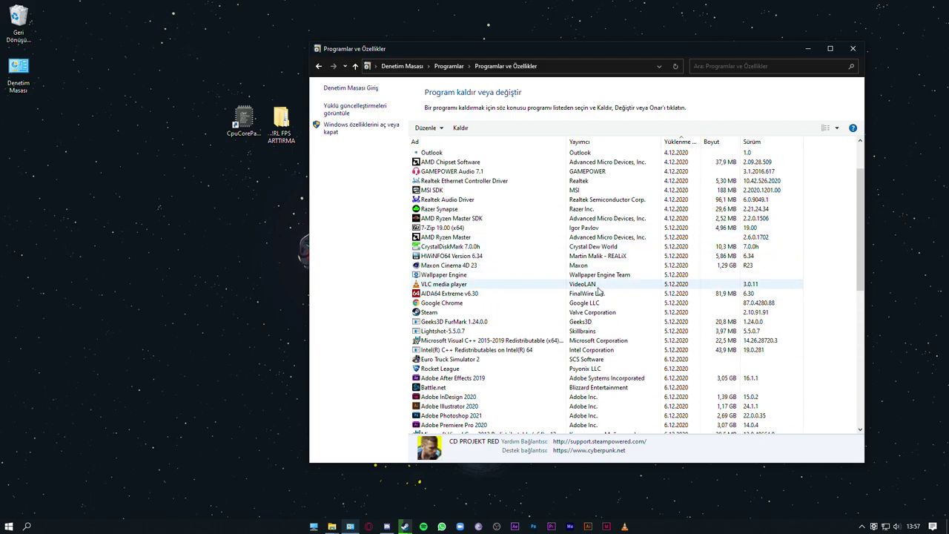
scroll(499, 284, "down", 6)
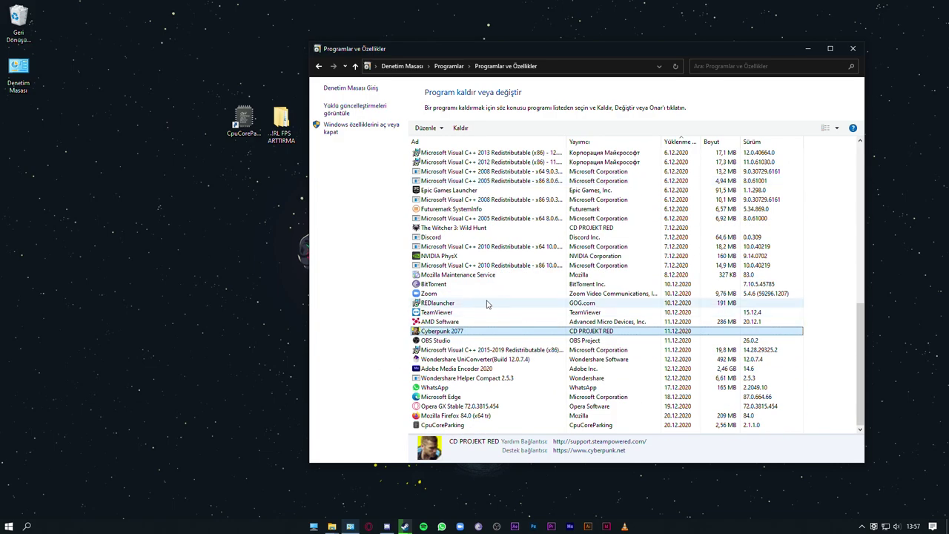
left_click(822, 291)
scroll(599, 266, "up", 12)
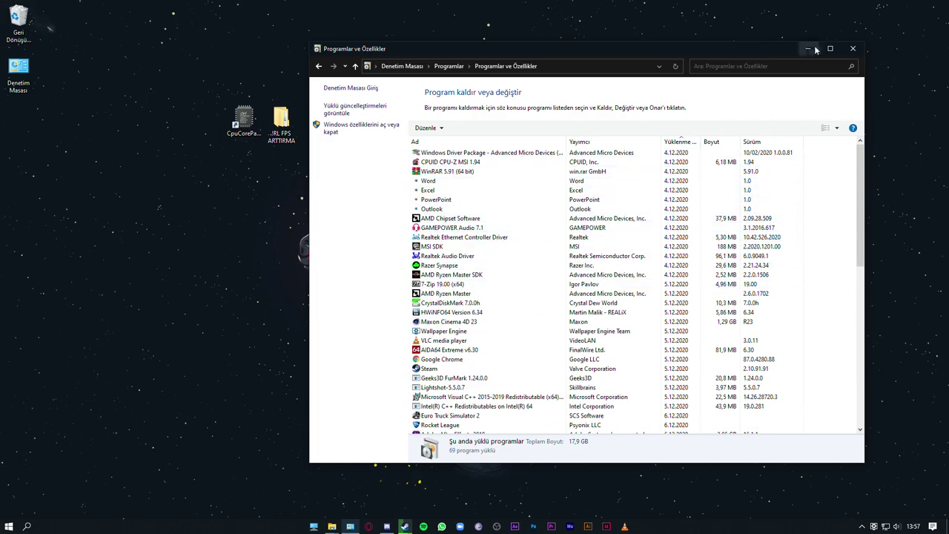
left_click(852, 49)
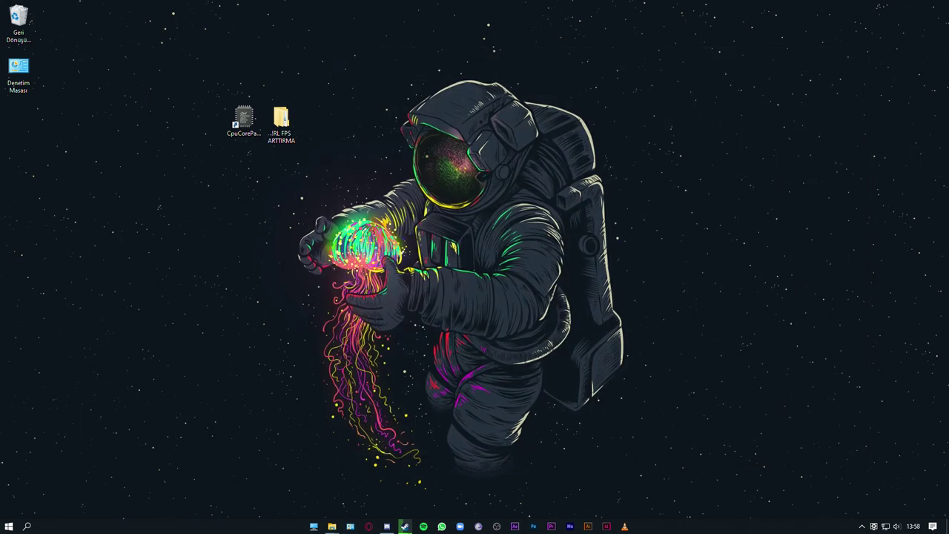
Step: Open the Çalıştır (Run) dialog through Windows search and open the "prefetch" folder, granting permanent access to it
left_click(26, 527)
type("çal")
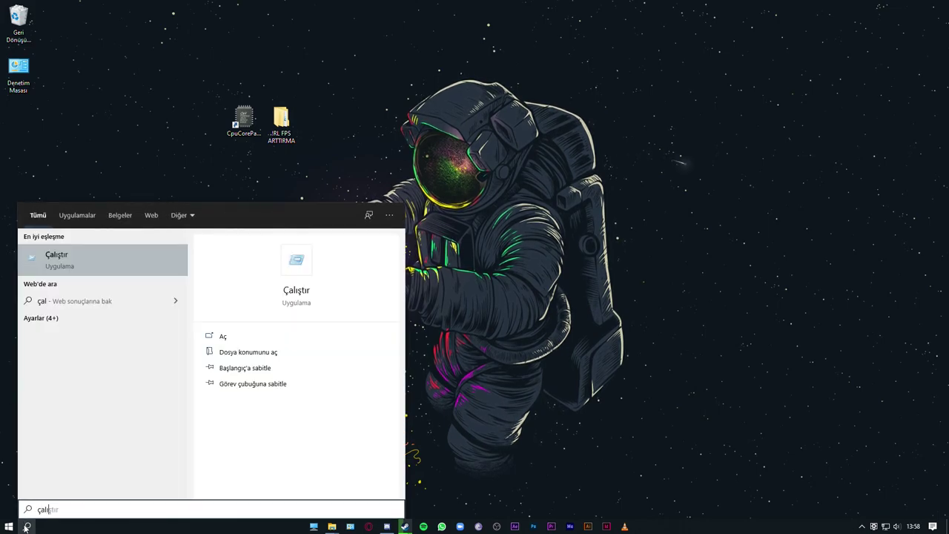
type("ıştır")
key("Return")
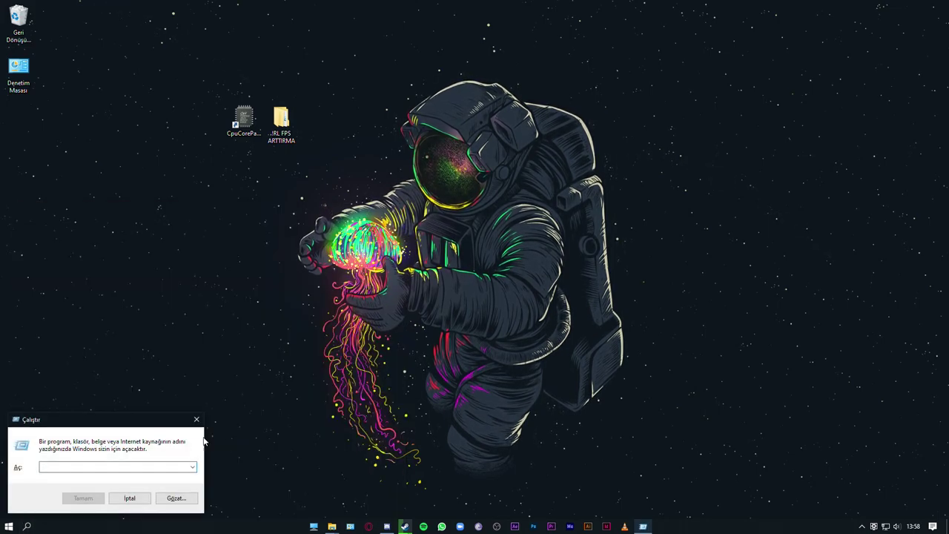
type("pr")
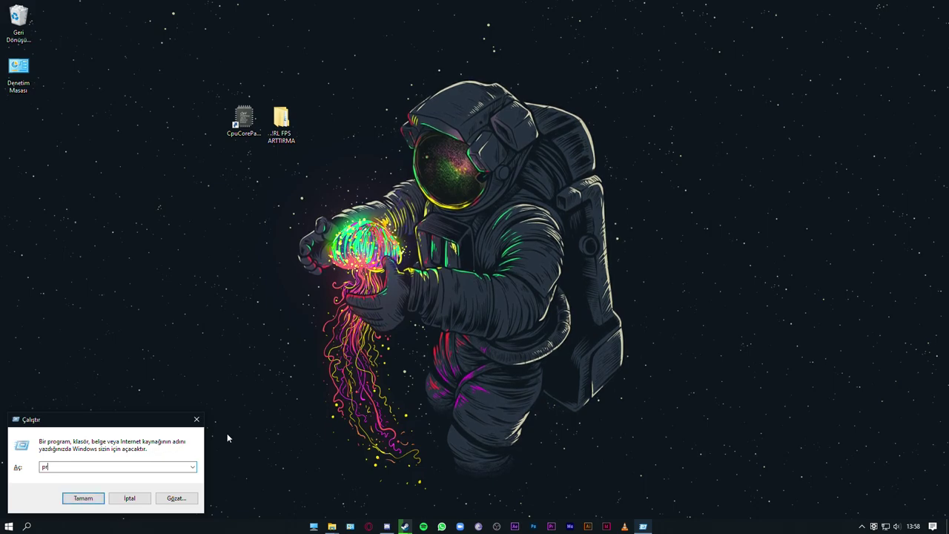
type("efetch")
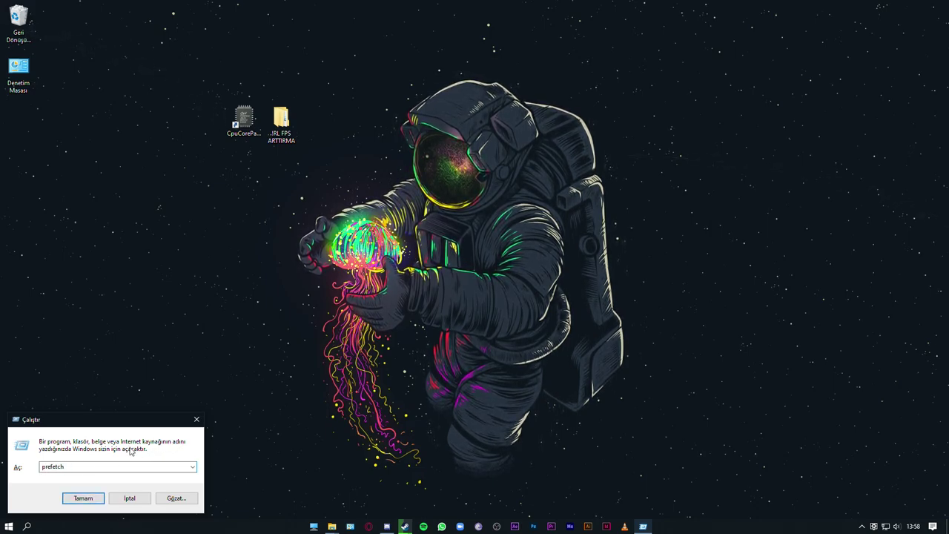
key("Return")
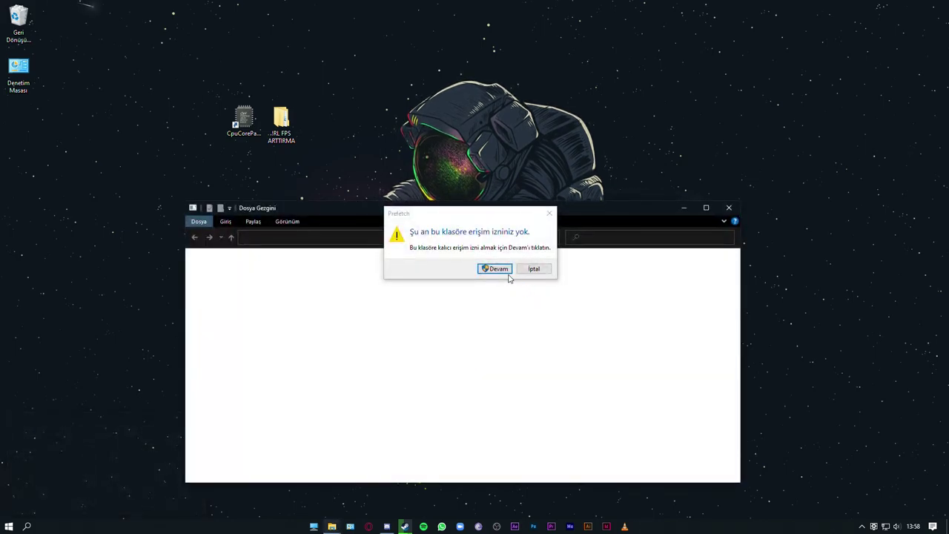
key("Return")
Step: Delete all files in the Prefetch folder, skipping those in use, and close the folder window
key("ctrl+a")
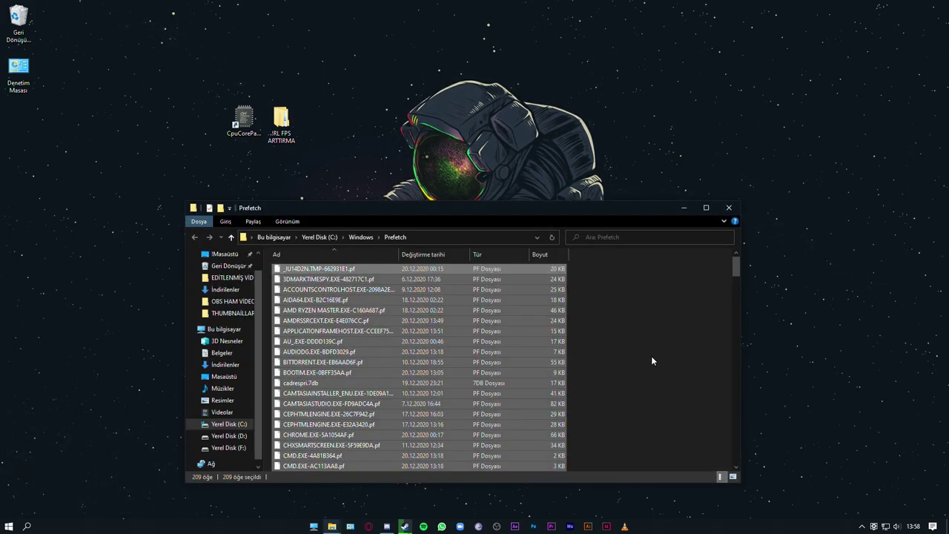
key("Delete")
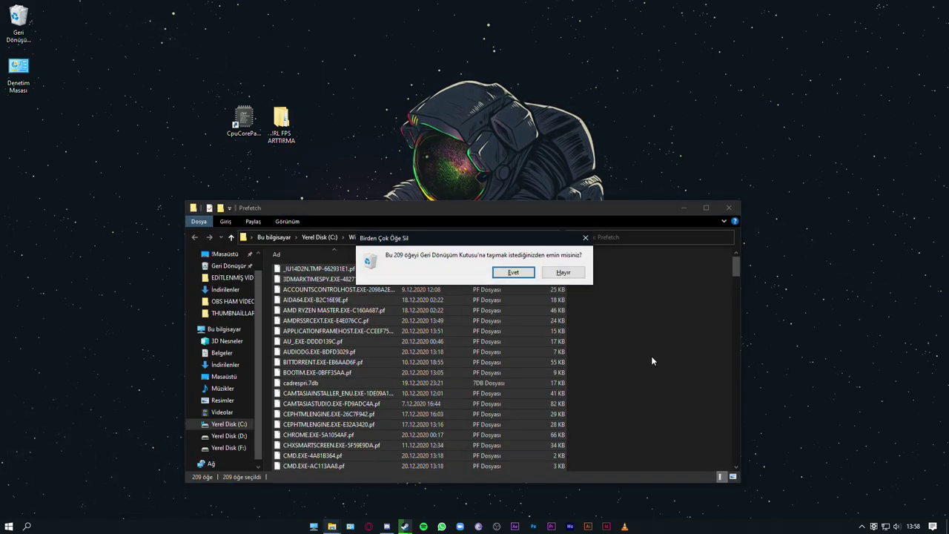
left_click(525, 272)
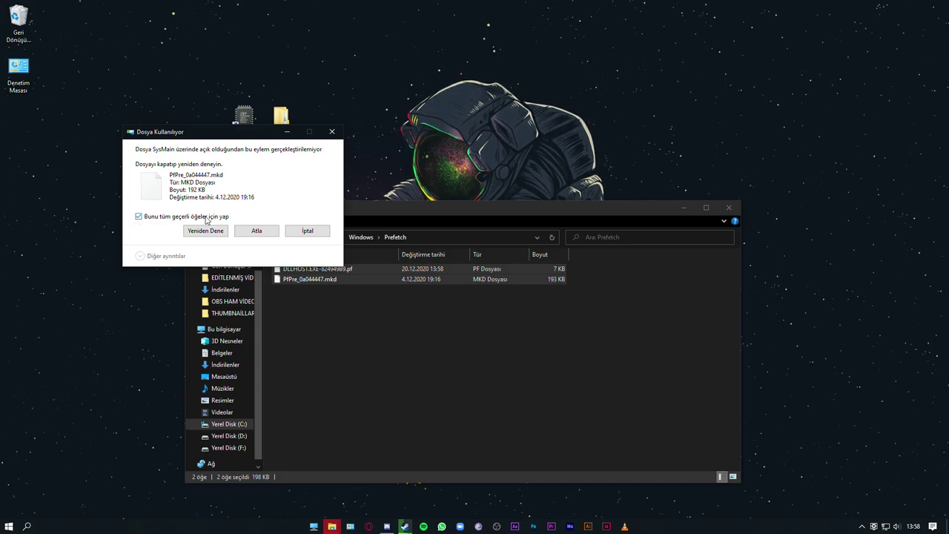
left_click(257, 230)
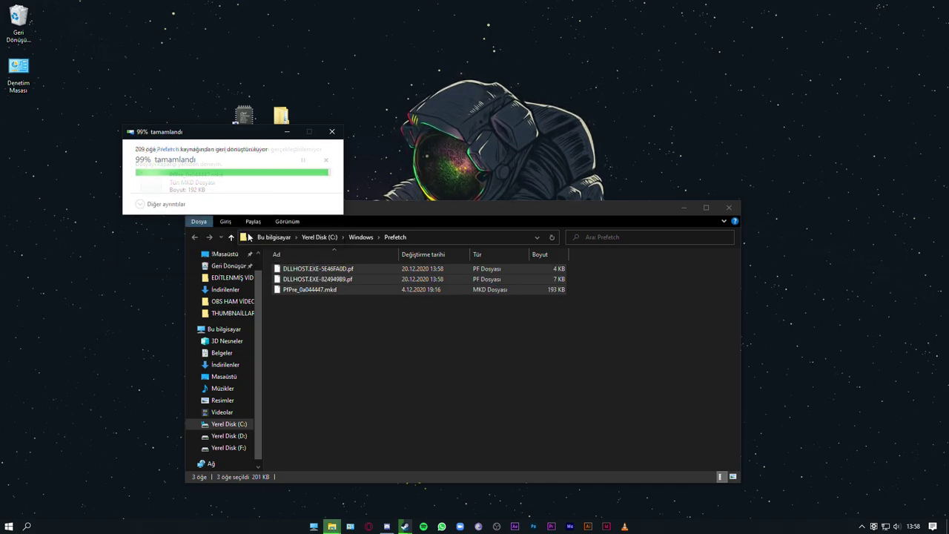
left_click(729, 207)
Step: Open the Çalıştır (Run) dialog through Windows search and open the "temp" folder
left_click(28, 526)
type("çalıştı")
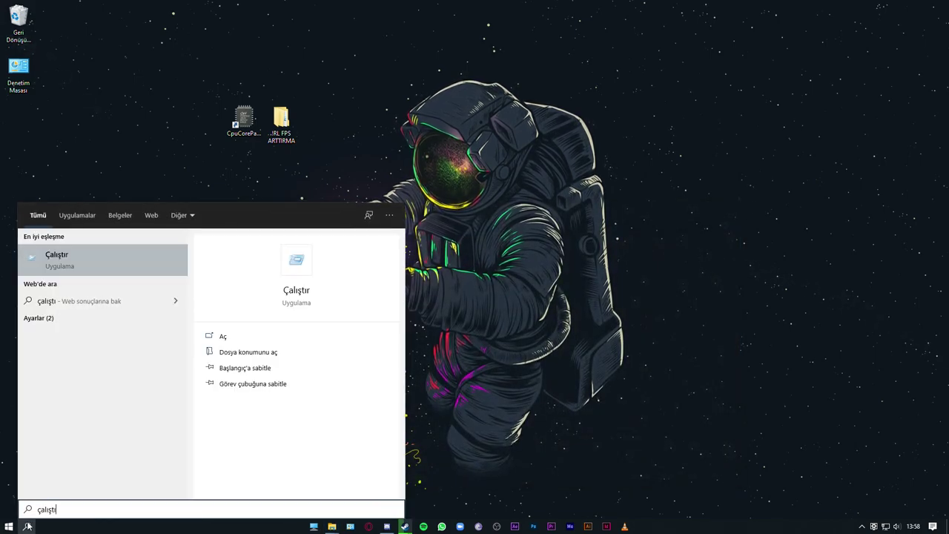
key("Return")
type("temp")
key("Return")
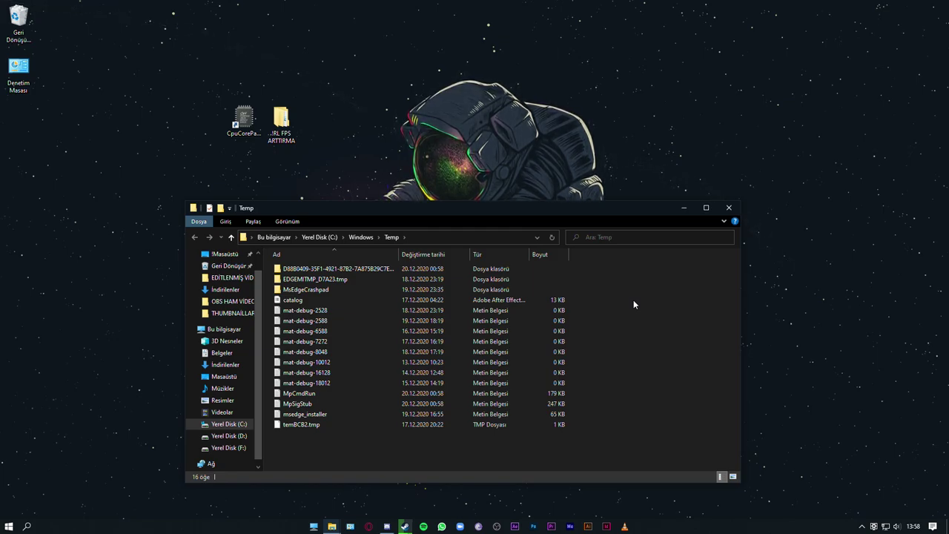
Step: Delete everything in the Windows Temp folder with administrator permission and close the folder window
key("ctrl+a")
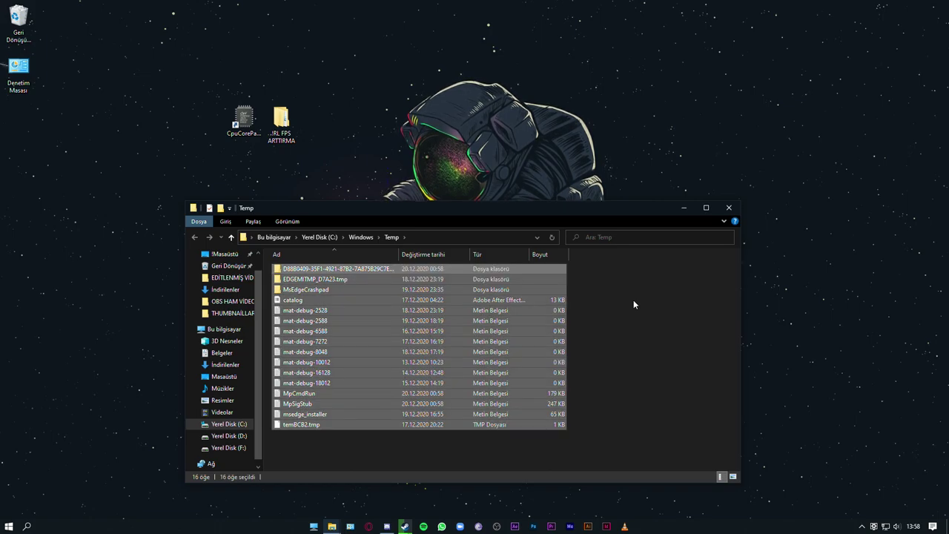
key("Delete")
left_click(513, 272)
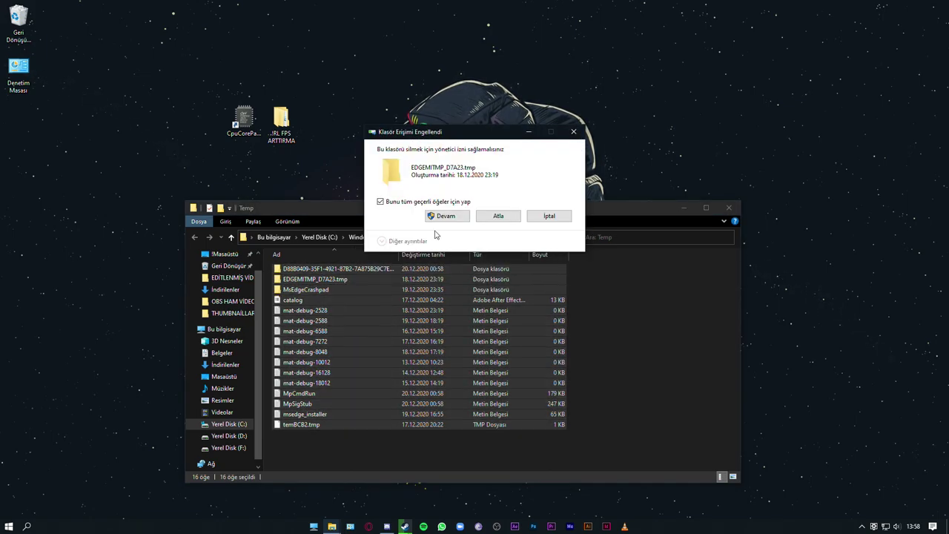
left_click(447, 215)
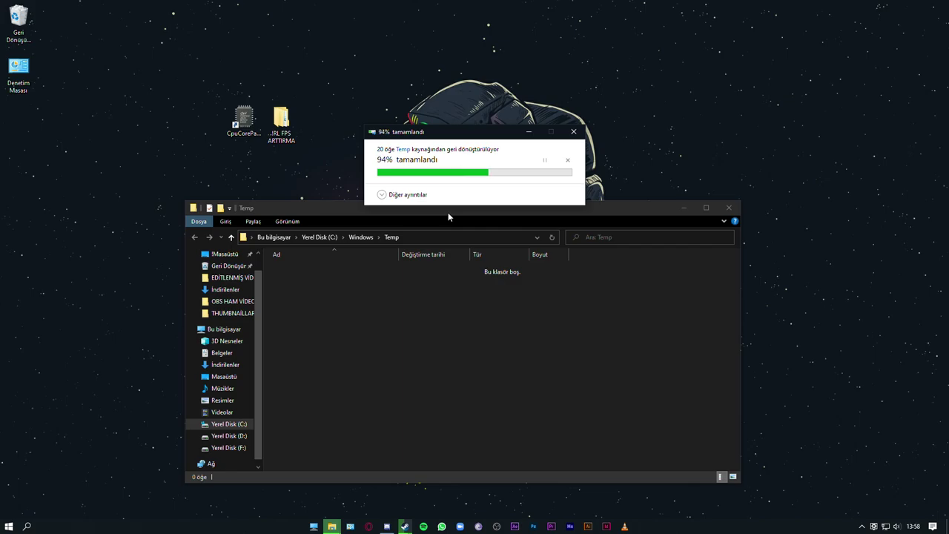
left_click(727, 207)
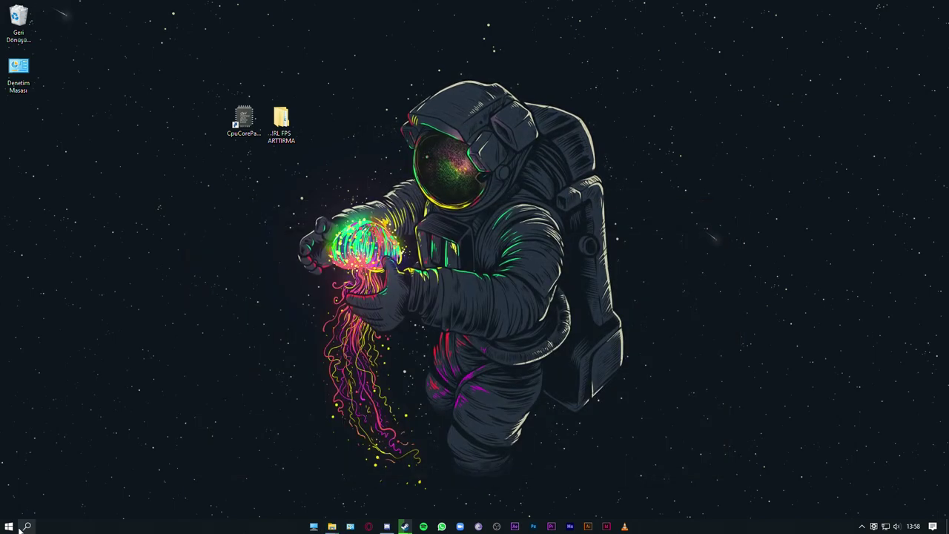
Step: Open the Çalıştır (Run) dialog through Windows search and open the "%temp%" folder
left_click(27, 526)
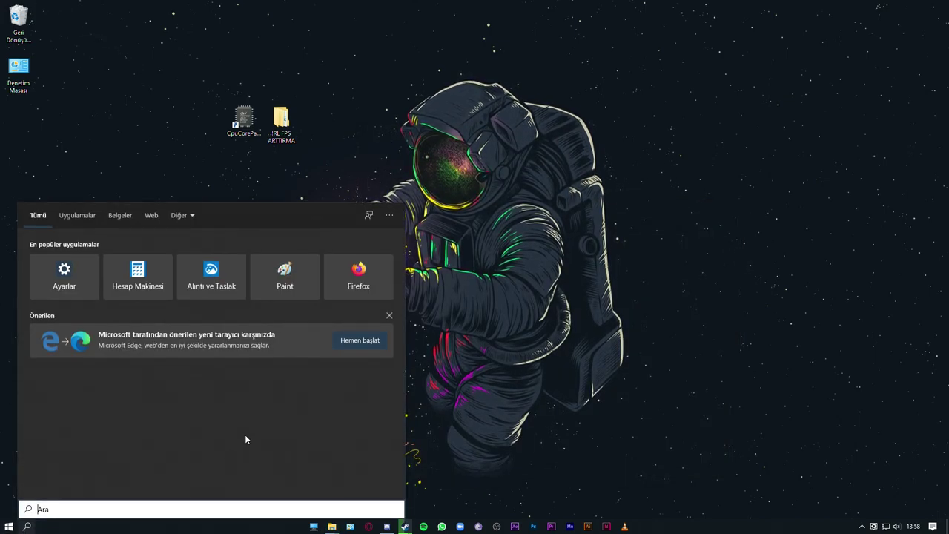
type("çalışt")
key("Return")
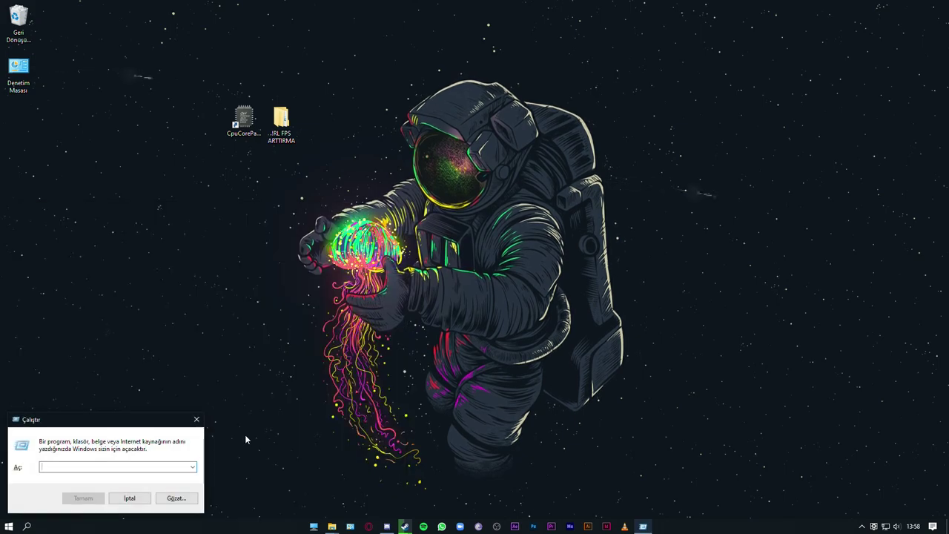
type("%t")
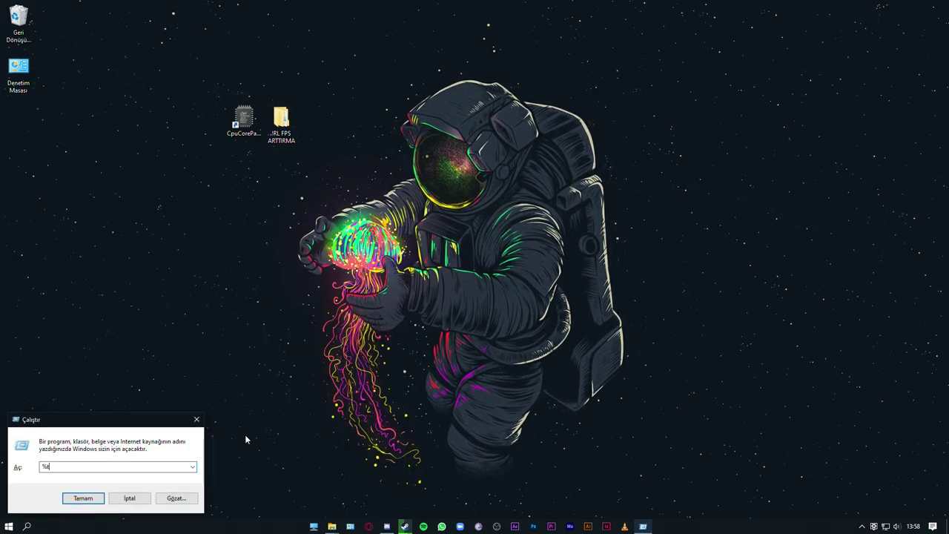
type("emp%")
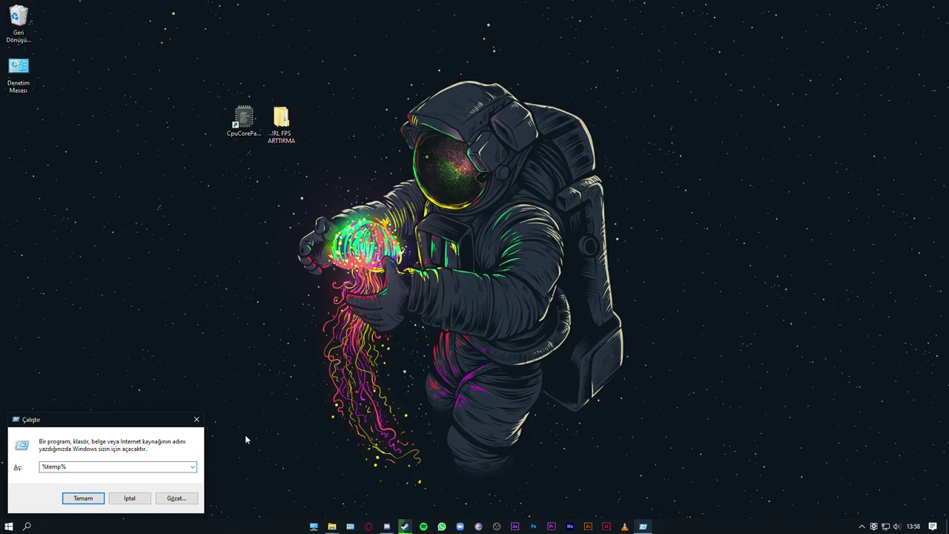
key("Return")
Step: Delete everything in the user's Temp folder with administrator permission, skipping files in use, and close the maximized folder window
left_click_drag(736, 263, 729, 235)
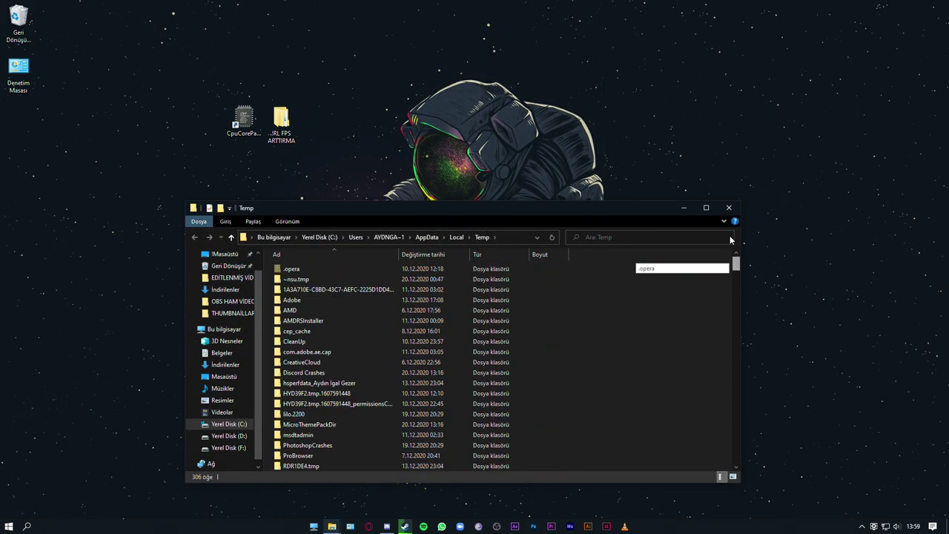
left_click(704, 215)
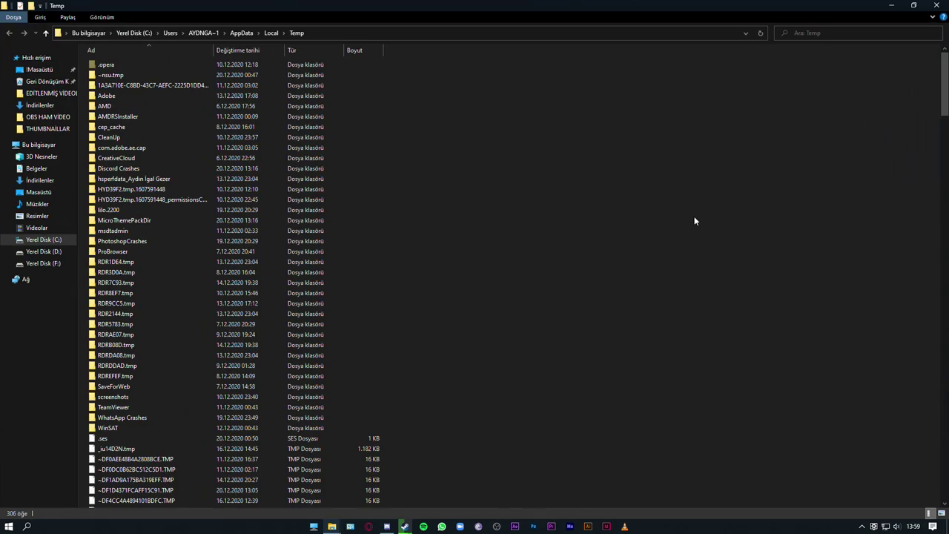
key("ctrl+a")
key("Delete")
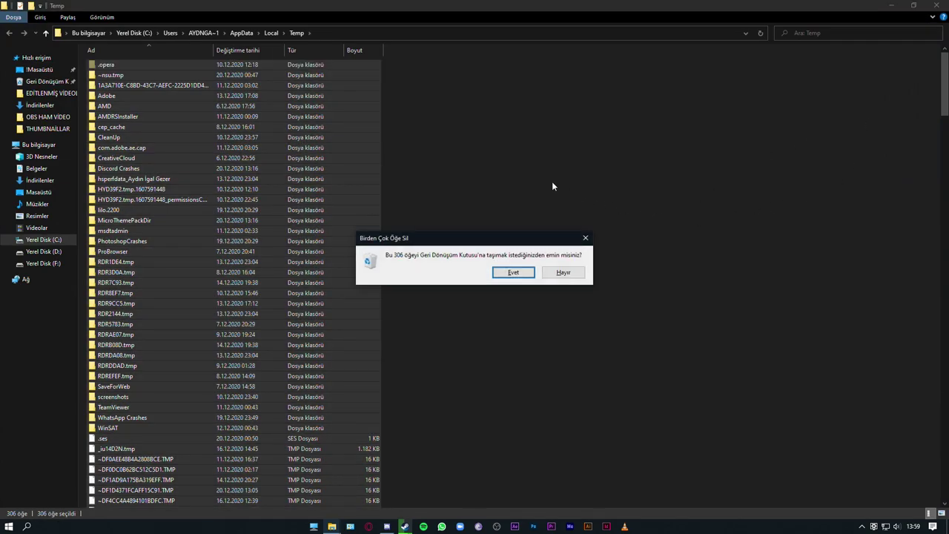
left_click(513, 273)
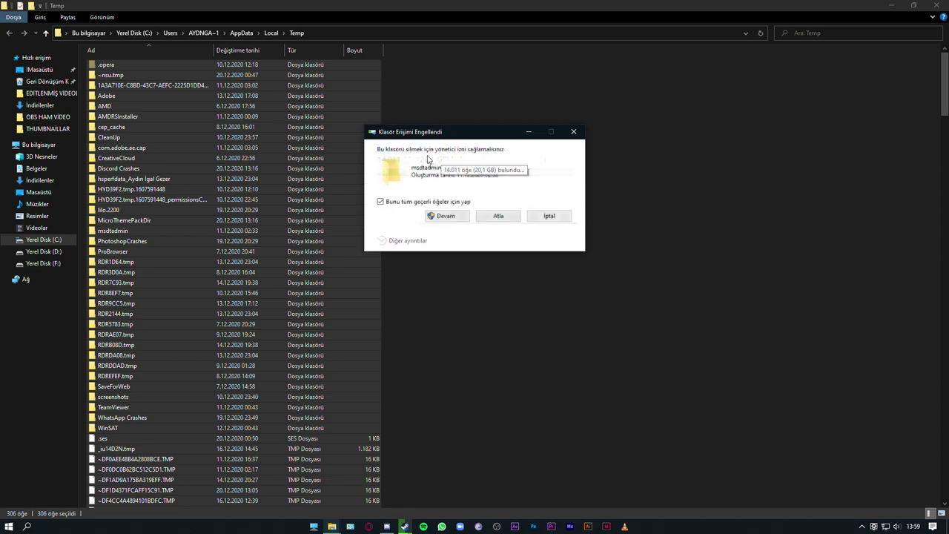
left_click(447, 217)
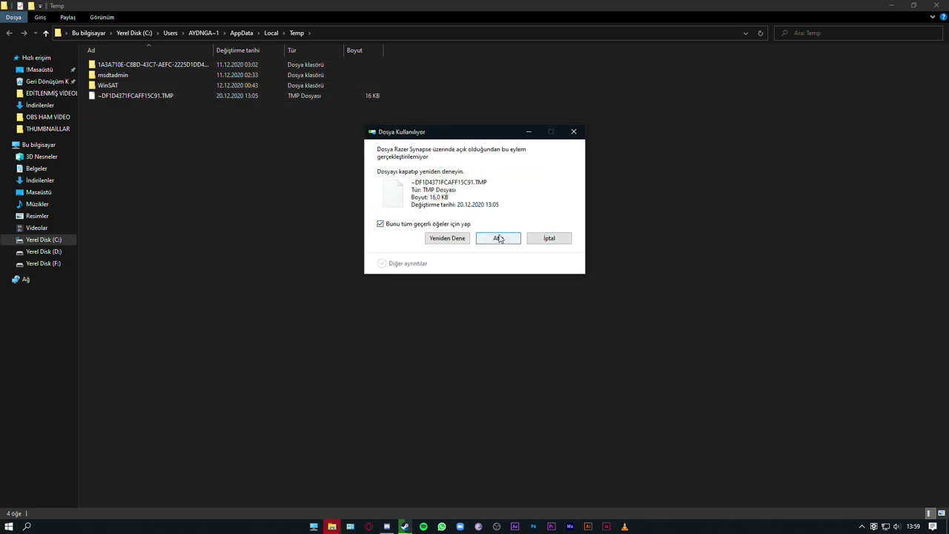
left_click(498, 237)
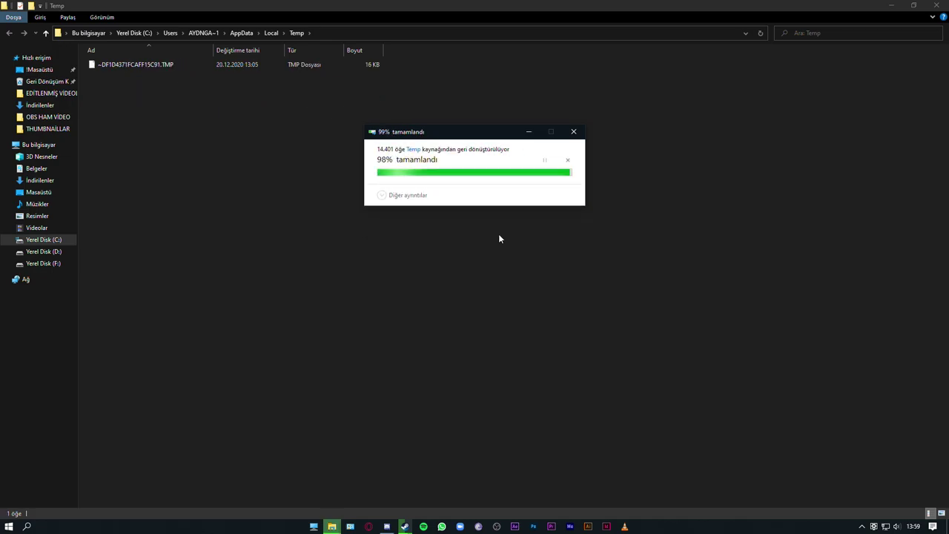
left_click(944, 4)
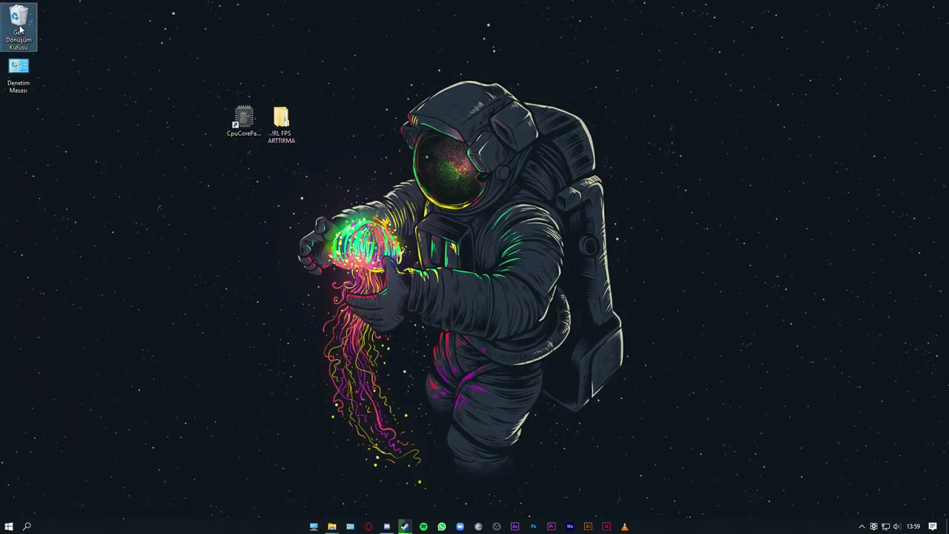
Step: Permanently delete all items in the Recycle Bin, granting administrator permission for all of them, and close its window
double_click(20, 28)
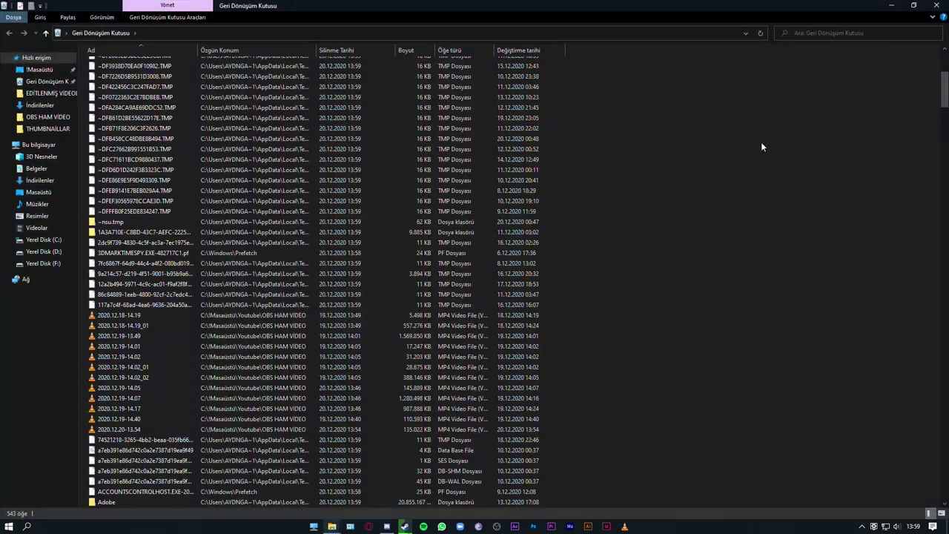
scroll(943, 81, "up", 8)
key("ctrl+a")
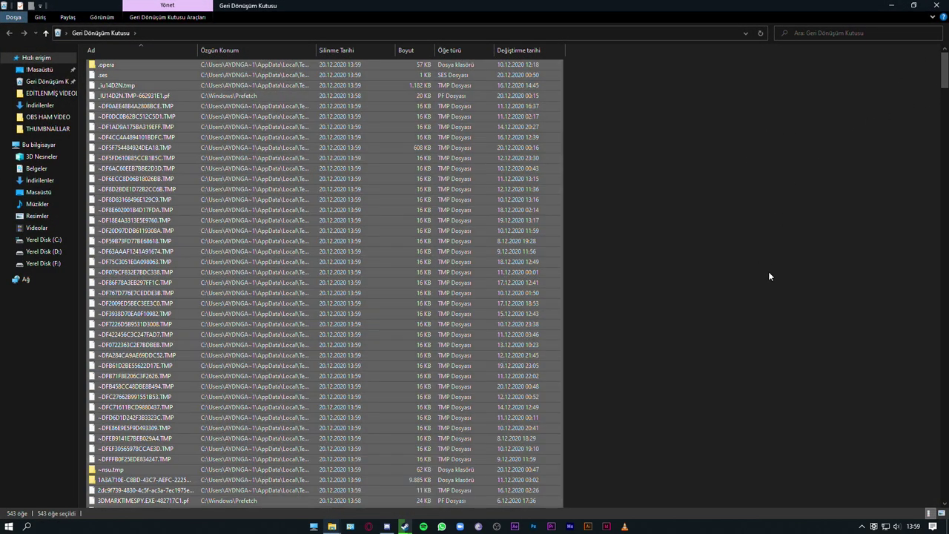
key("Delete")
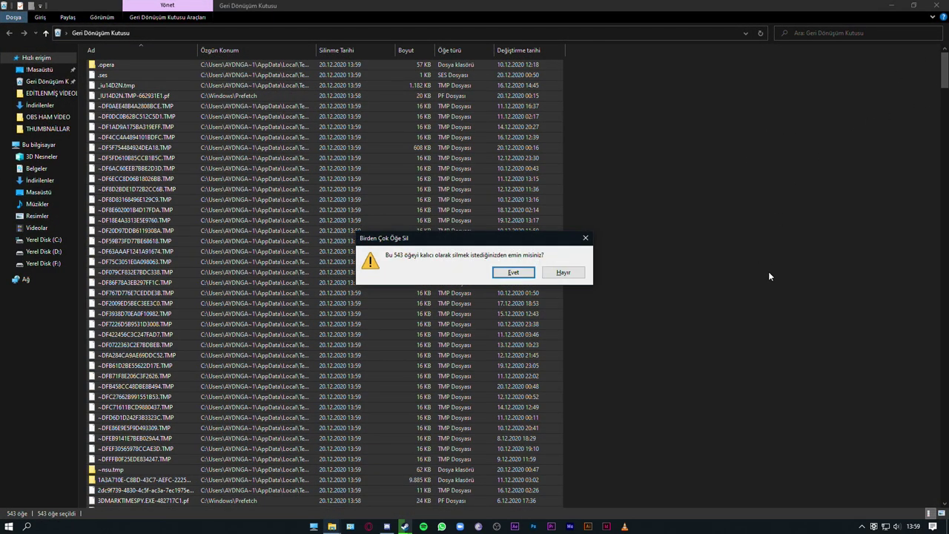
left_click(513, 272)
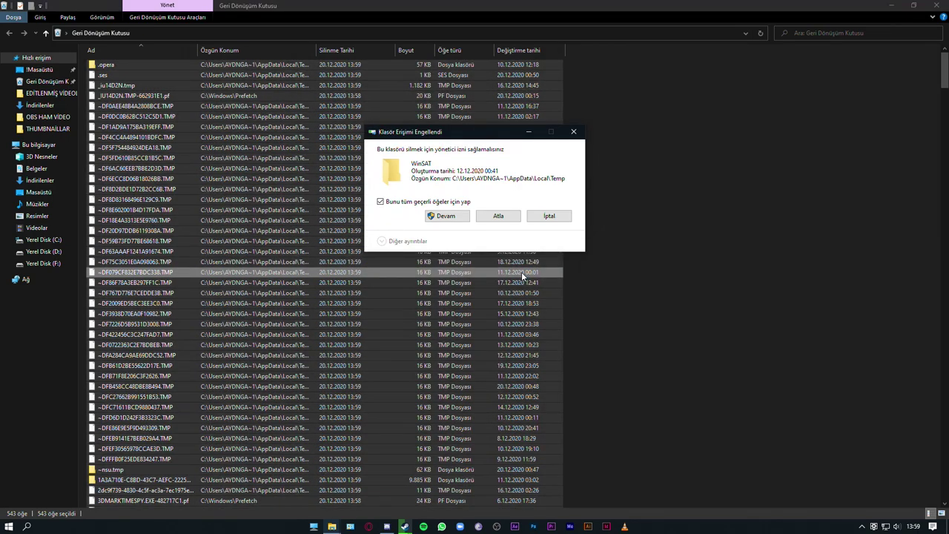
left_click(380, 200)
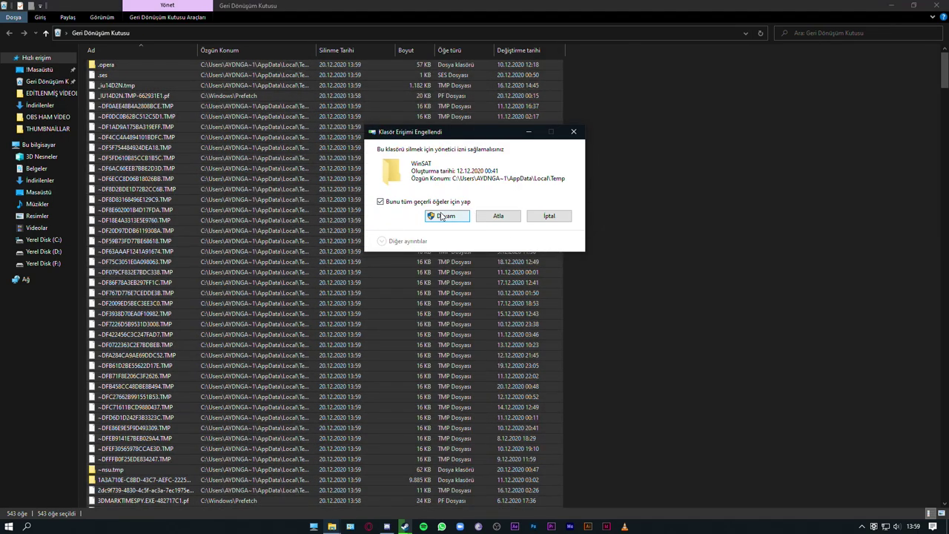
left_click(442, 216)
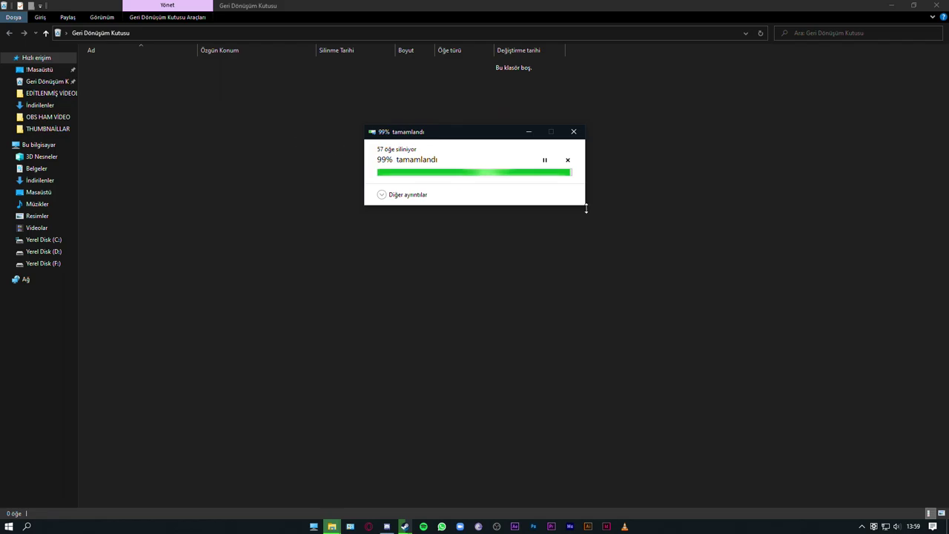
left_click(937, 5)
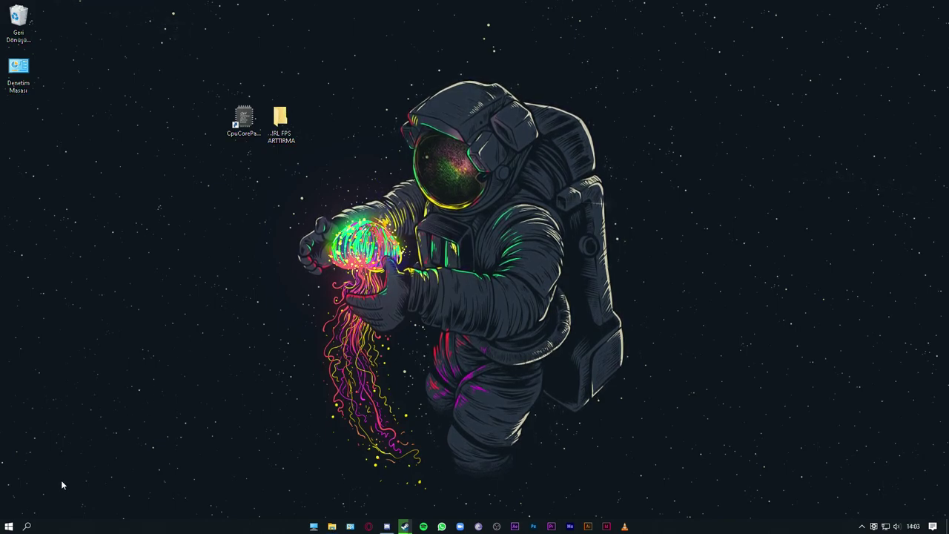
Step: Find the Oyun Modu (Game Mode) settings by searching Windows for "oyun" and make sure Oyun Modu is set to Açık
left_click(27, 526)
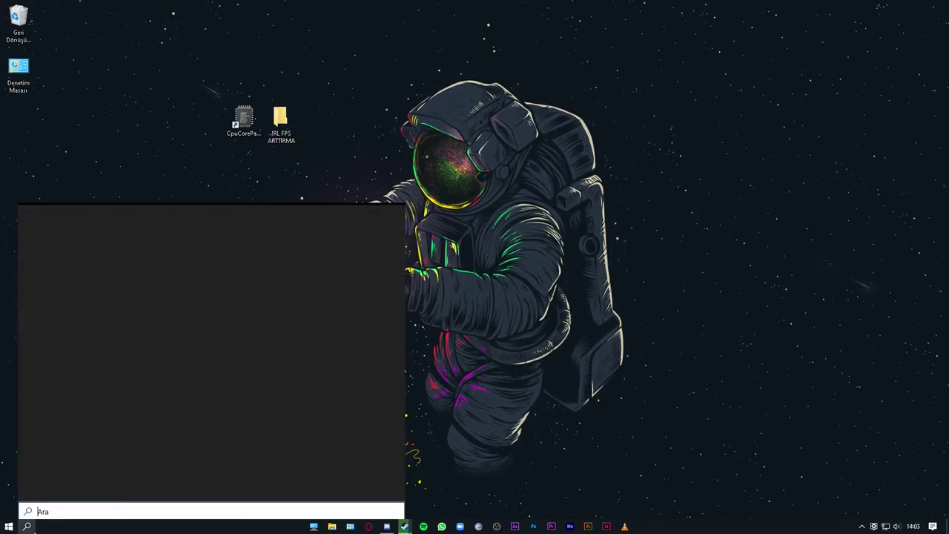
type("oyun")
key("Return")
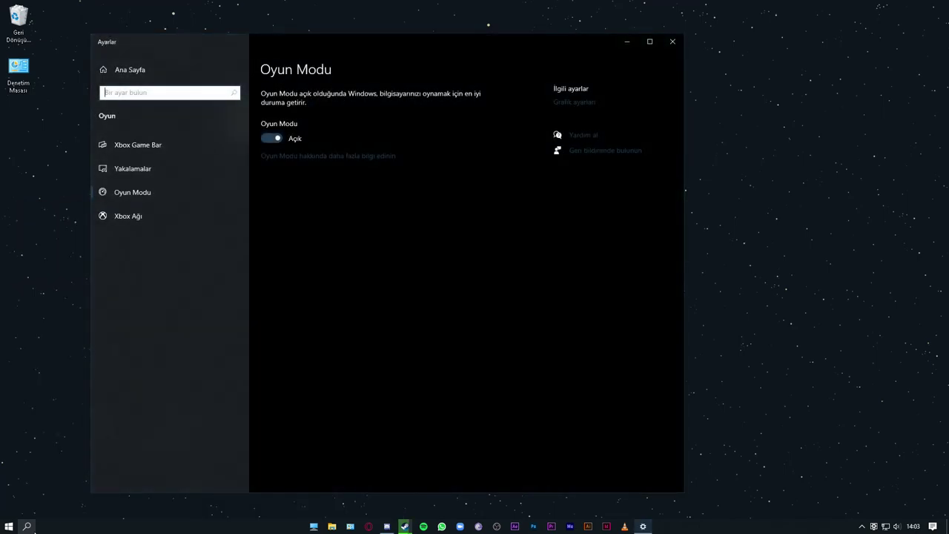
left_click(275, 137)
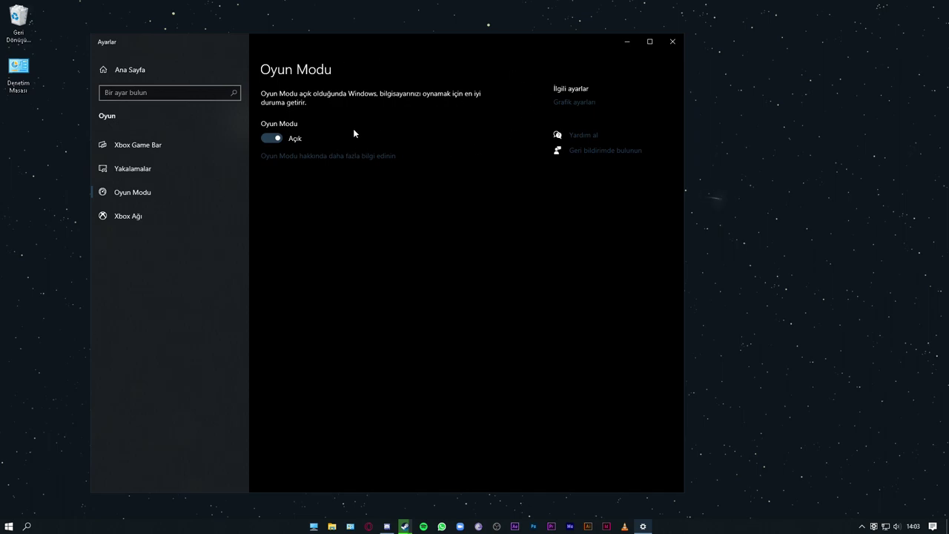
Step: View the related Grafik ayarları (Graphics settings) page, go back to Oyun Modu and close Settings
left_click(572, 102)
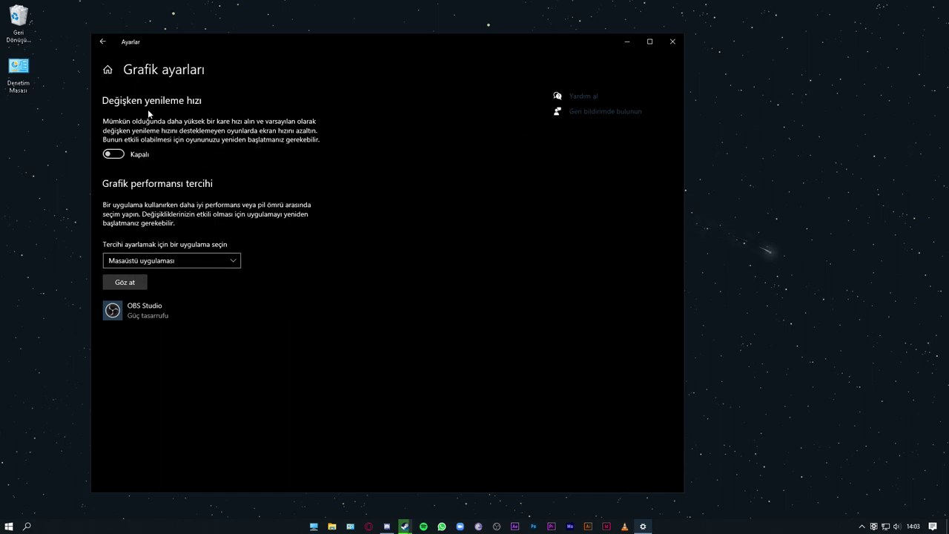
left_click(103, 44)
left_click(672, 43)
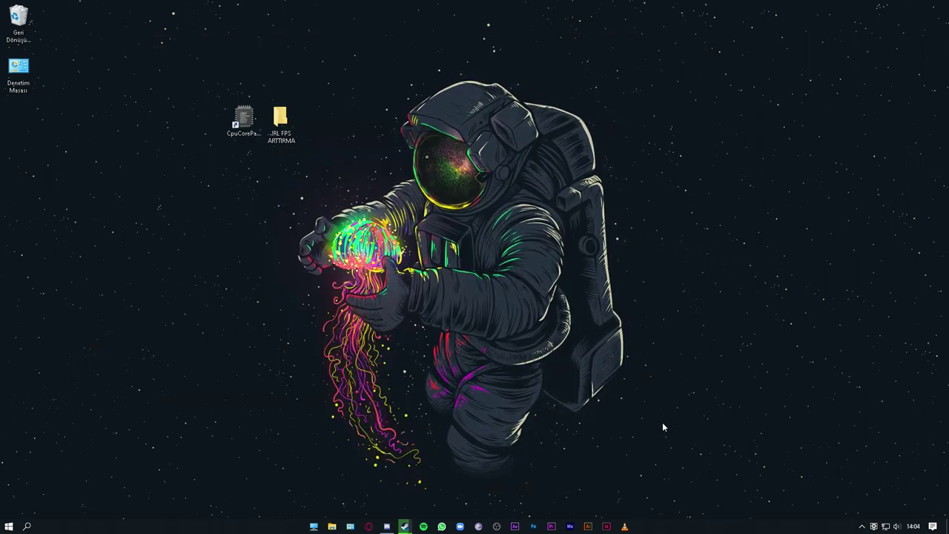
Step: Open Görev Yöneticisi (Task Manager), reposition and enlarge its window, and display the Başlangıç (Startup) programs
right_click(650, 526)
left_click(684, 481)
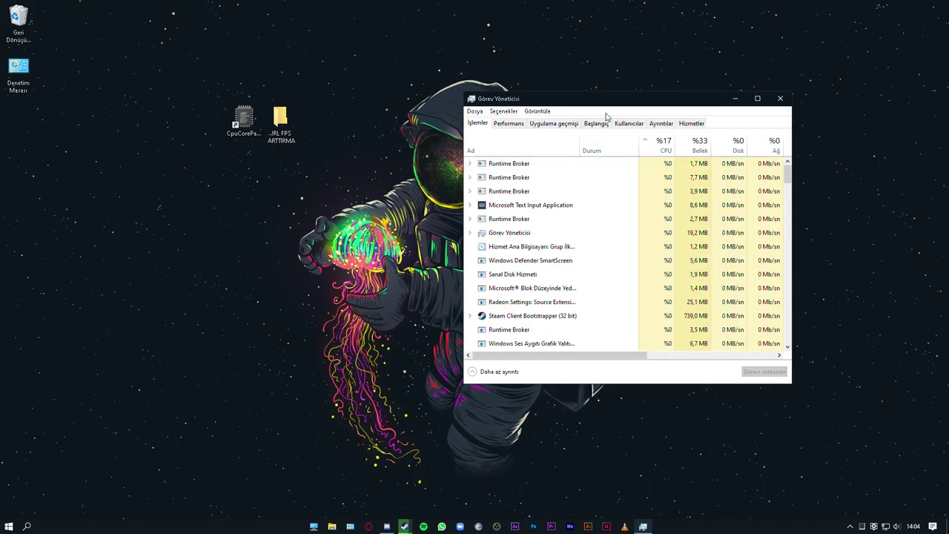
left_click_drag(591, 96, 339, 57)
left_click_drag(524, 340, 626, 396)
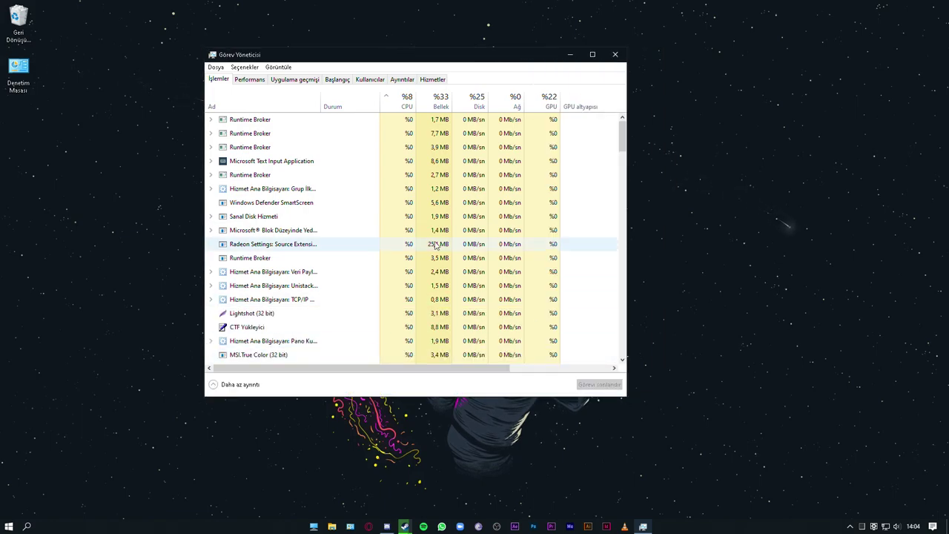
left_click(336, 79)
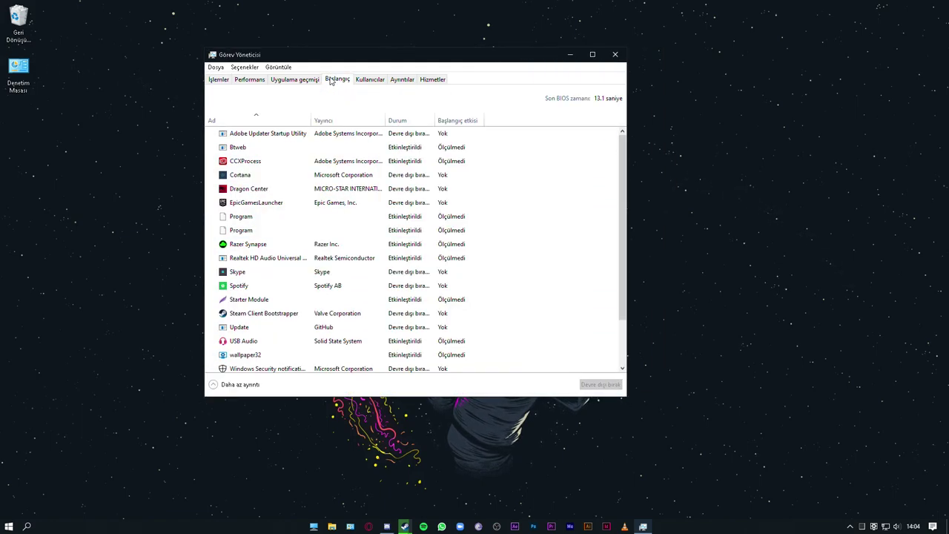
Step: Disable the Btweb and CCXProcess entries in the startup programs
left_click(258, 136)
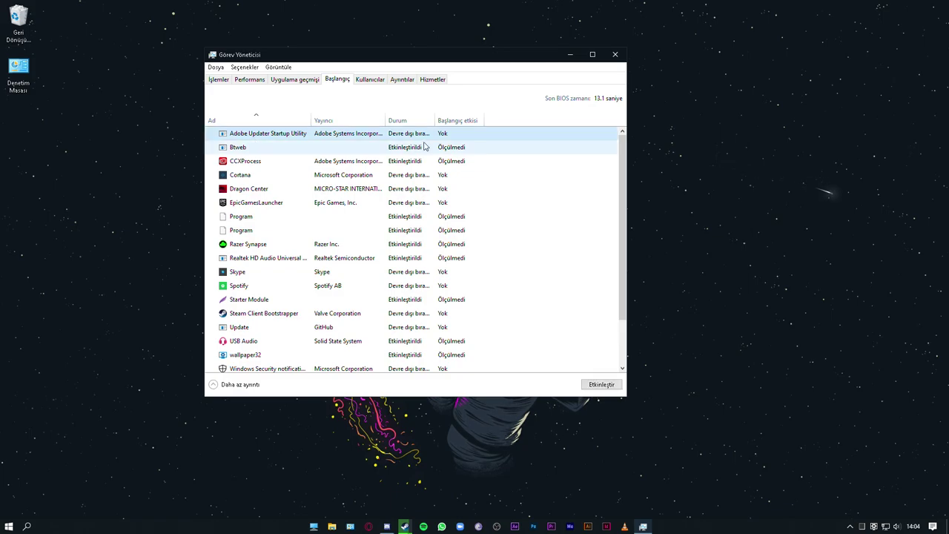
left_click(314, 148)
left_click(319, 161)
left_click(601, 384)
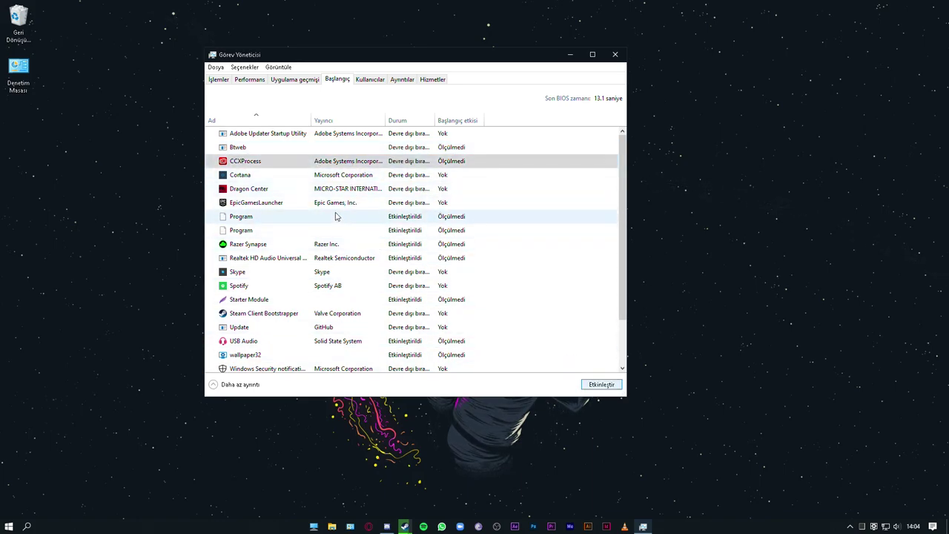
Step: Disable both startup entries named Program
left_click(363, 219)
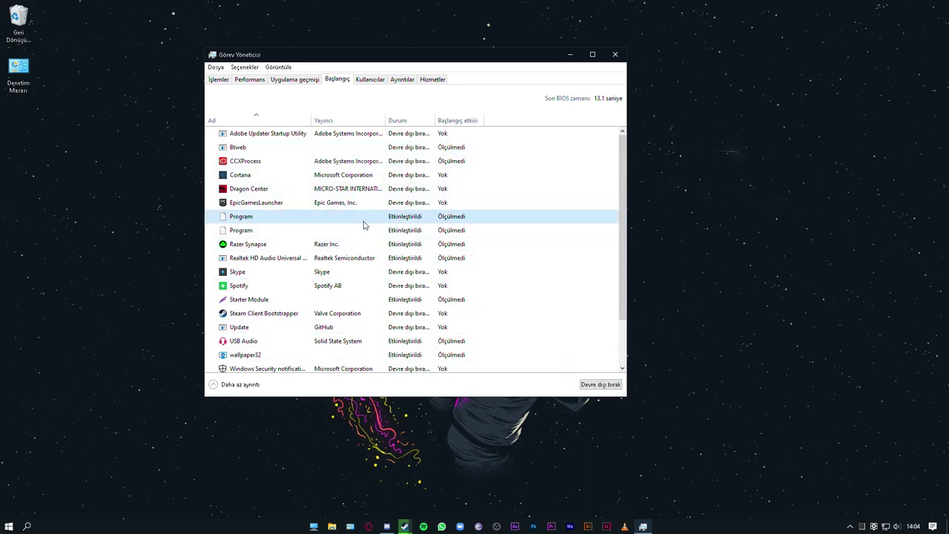
left_click(600, 384)
left_click(374, 233)
left_click(602, 385)
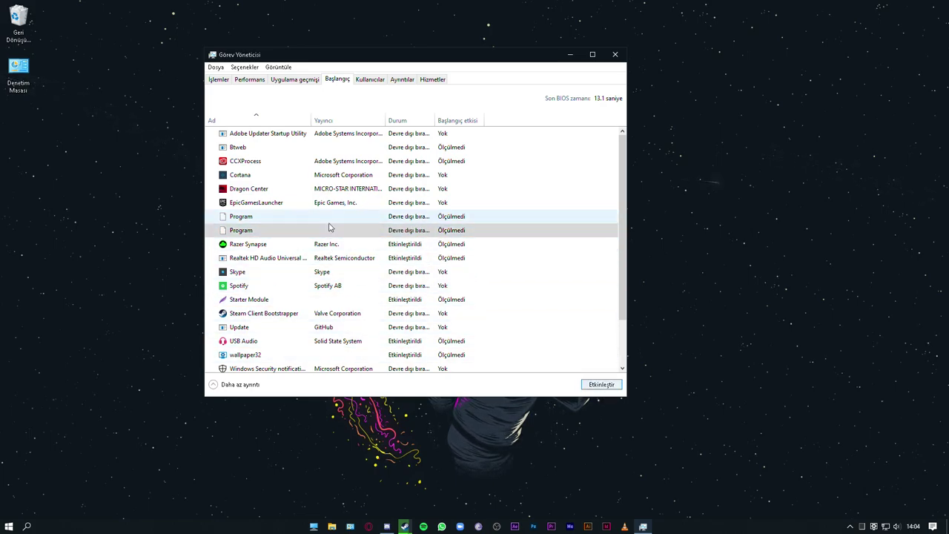
Step: Disable the Wondershare Studio and WsUpdateHelper startup entries and close Görev Yöneticisi (Task Manager)
left_click(373, 272)
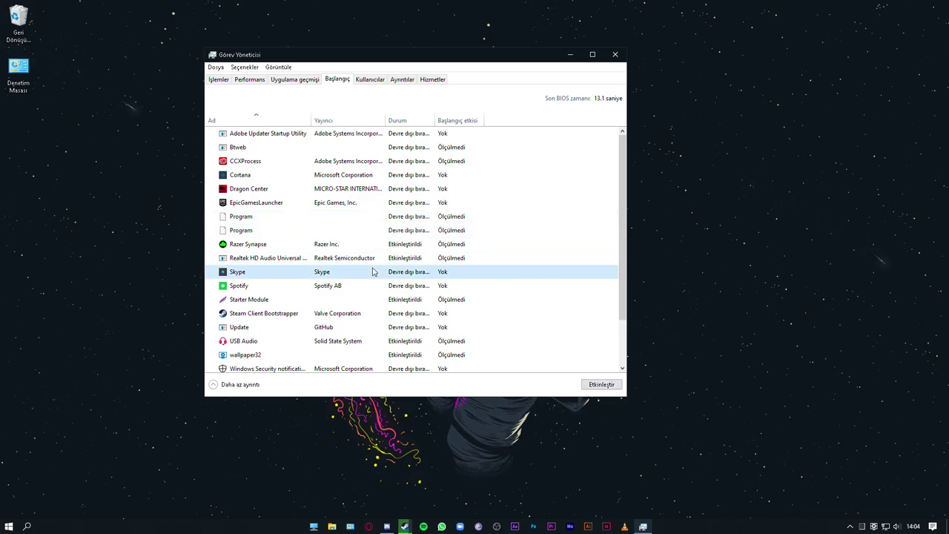
scroll(351, 269, "down", 2)
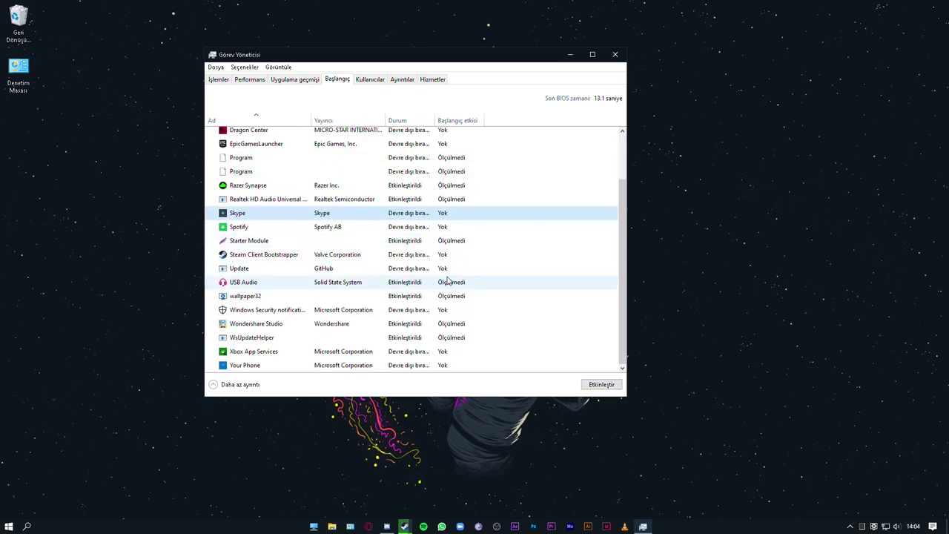
left_click(346, 323)
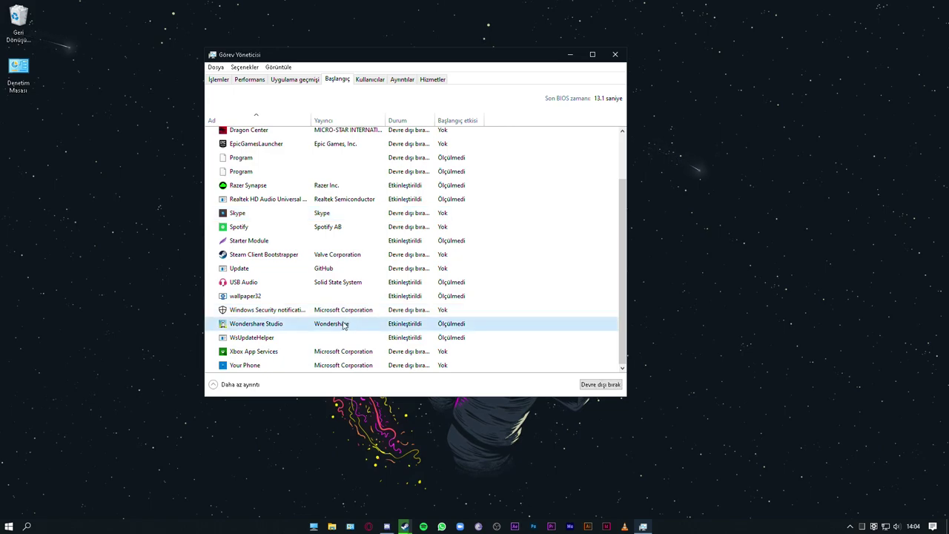
left_click(600, 385)
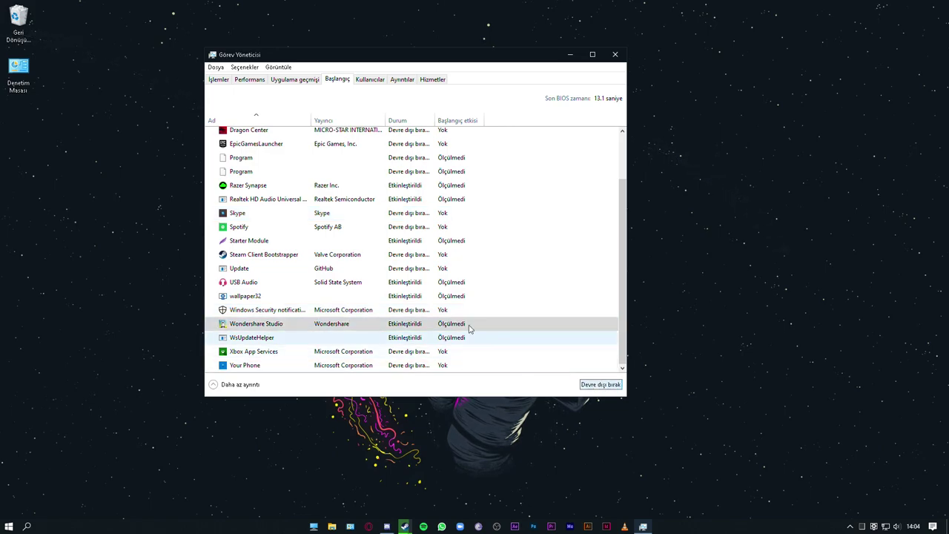
left_click(276, 338)
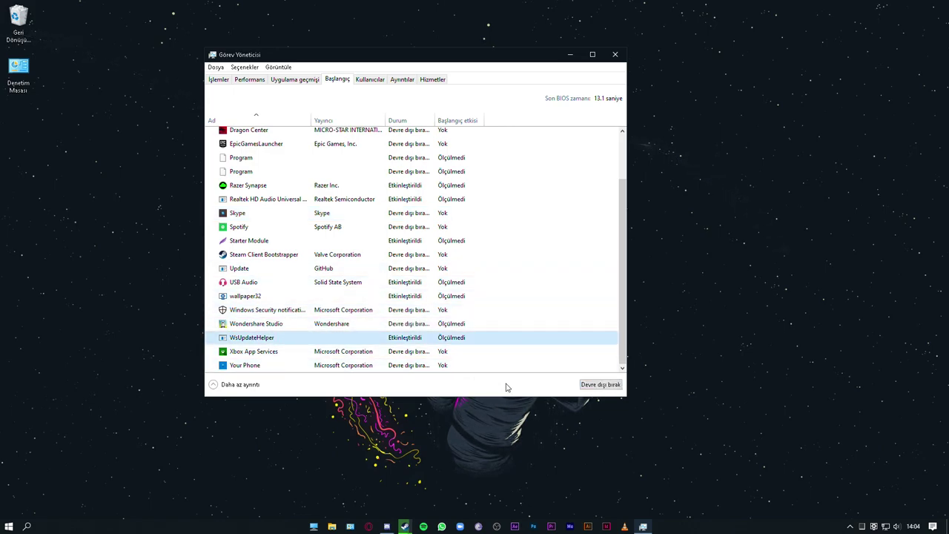
left_click(608, 385)
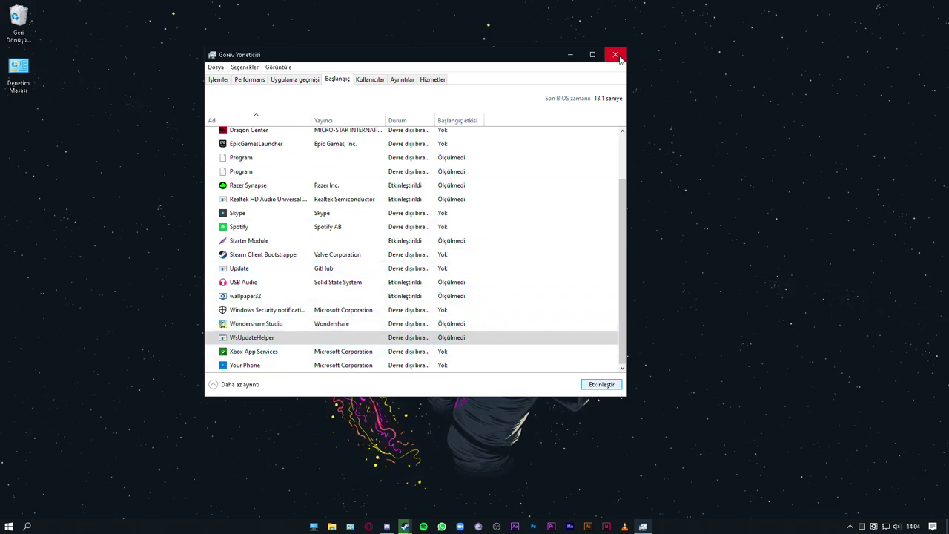
left_click(615, 55)
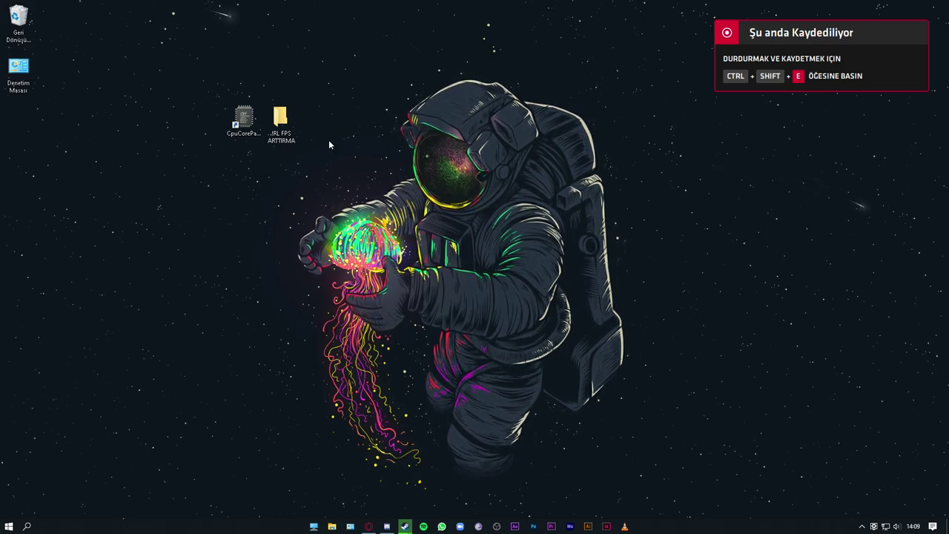
right_click(384, 307)
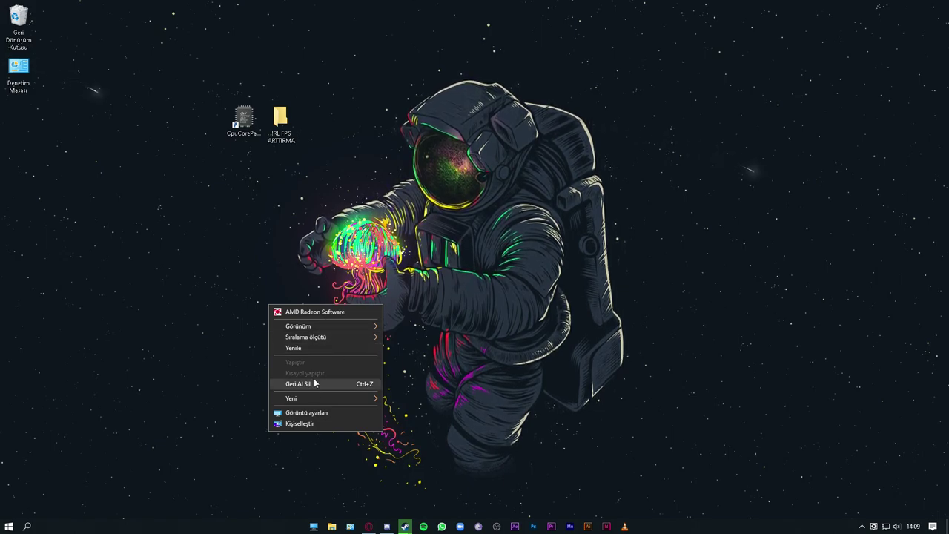
left_click(383, 516)
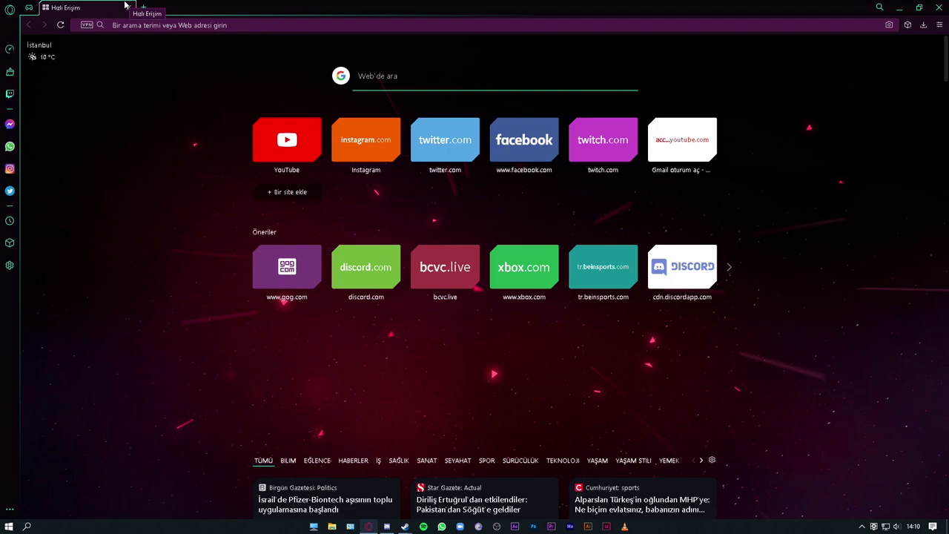
Step: Search the web for "Nvidia driver" in the browser and open NVIDIA's Sürücüleri Yükle (driver download) page
key("ctrl+l")
type("Nvidia driver")
key("Return")
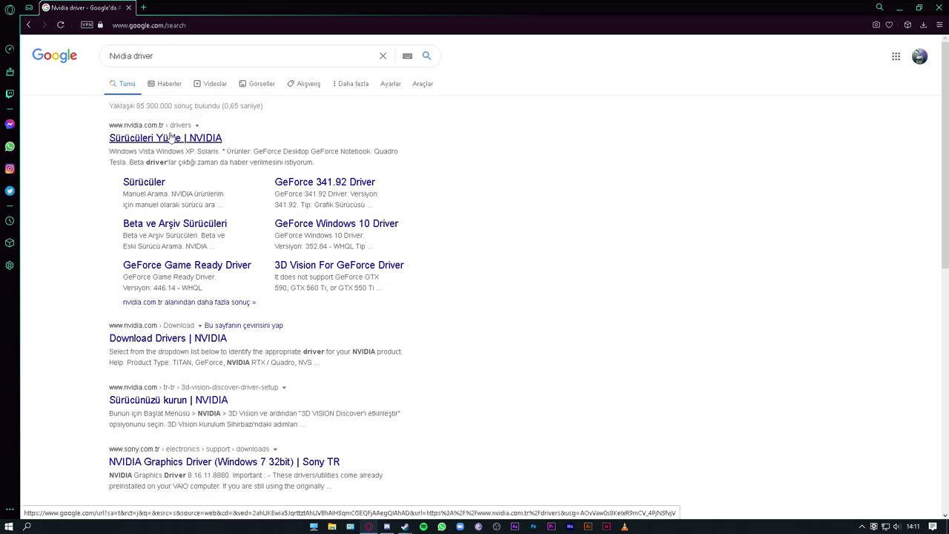
left_click(172, 138)
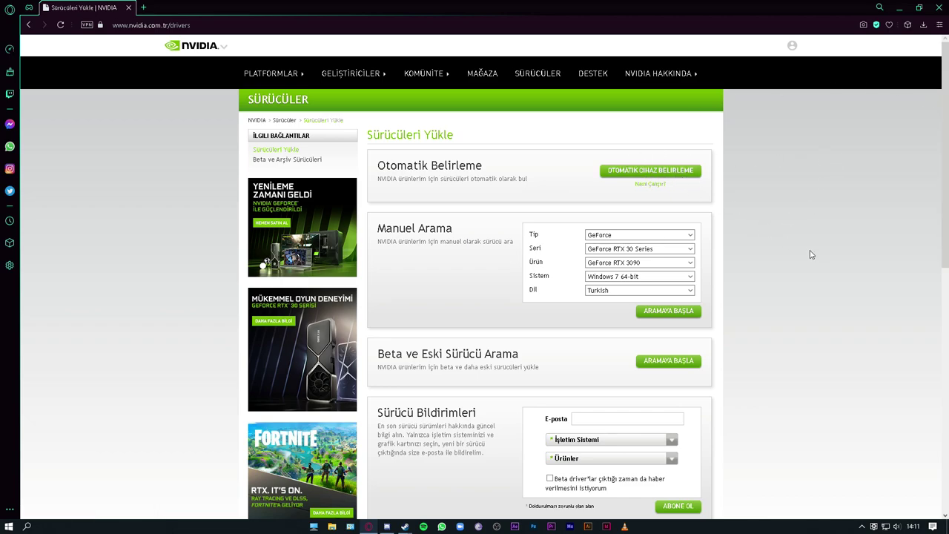
Step: Run a manual driver search for the GeForce RTX 20 Series, GeForce RTX 2060, Windows 10 64-bit, language Turkish
left_click(667, 252)
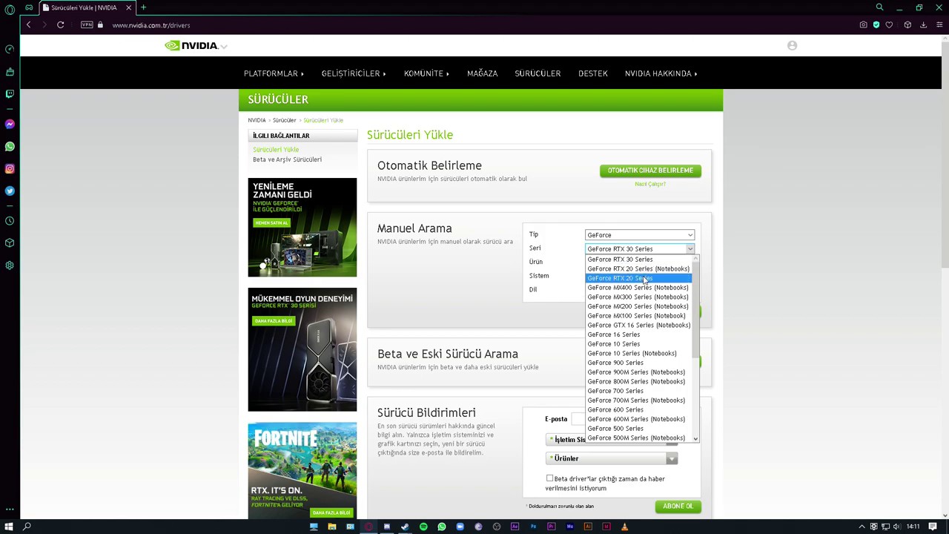
left_click(645, 279)
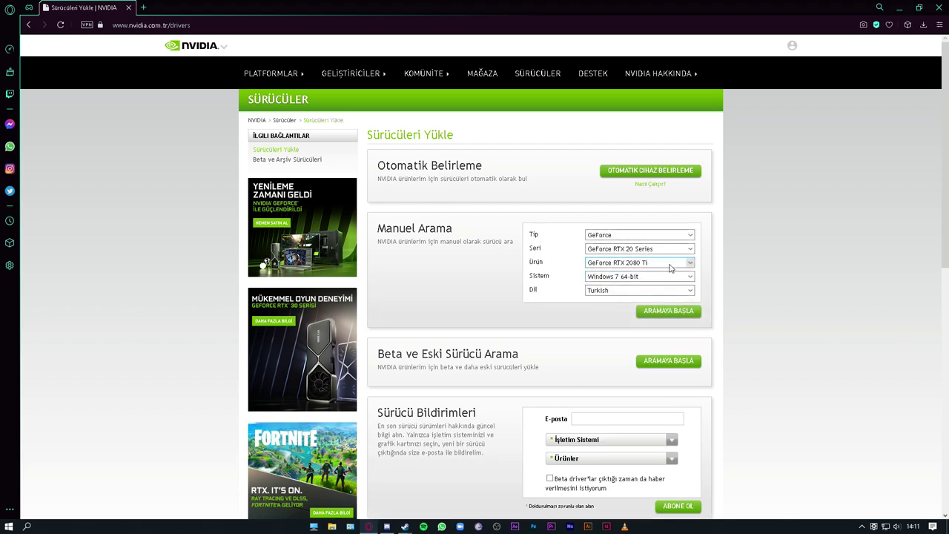
left_click(670, 265)
left_click(636, 329)
left_click(644, 277)
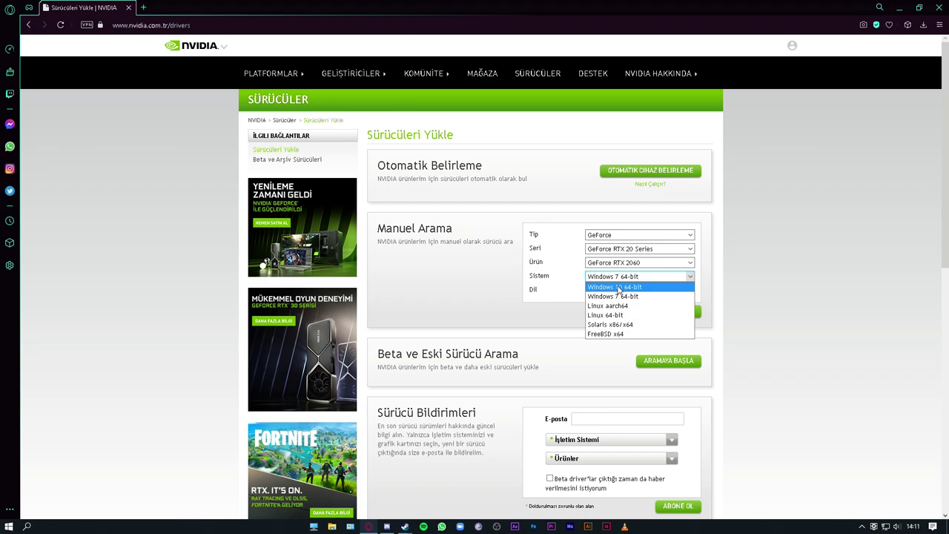
left_click(618, 288)
left_click(637, 289)
left_click(637, 442)
left_click(684, 316)
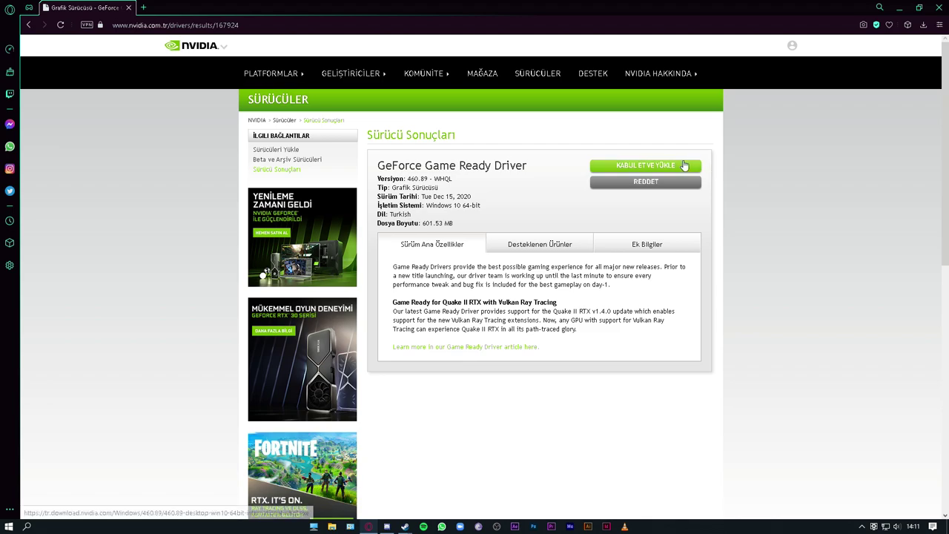
Step: Search for "amd driver updater" in a new tab, close the NVIDIA tab and open the AMD Drivers and Support page
left_click(145, 8)
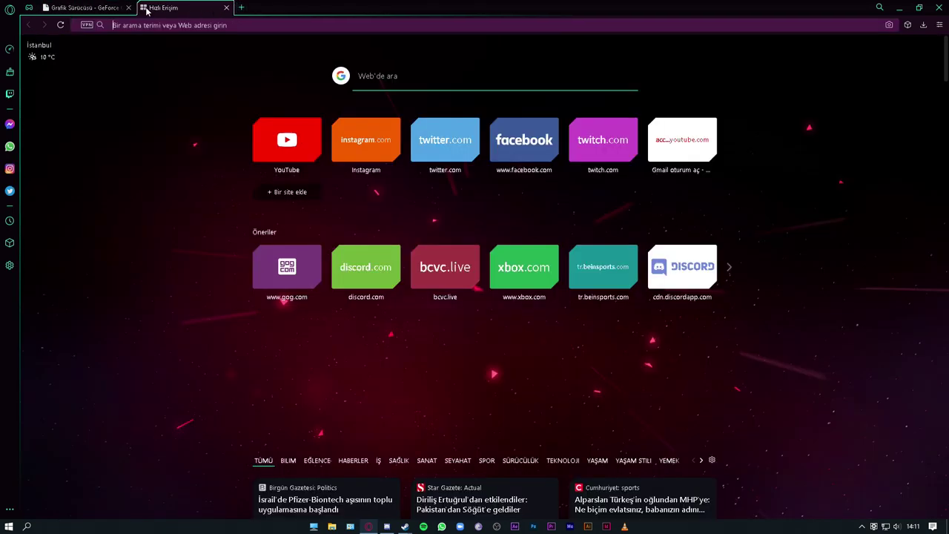
type("amd driver updater")
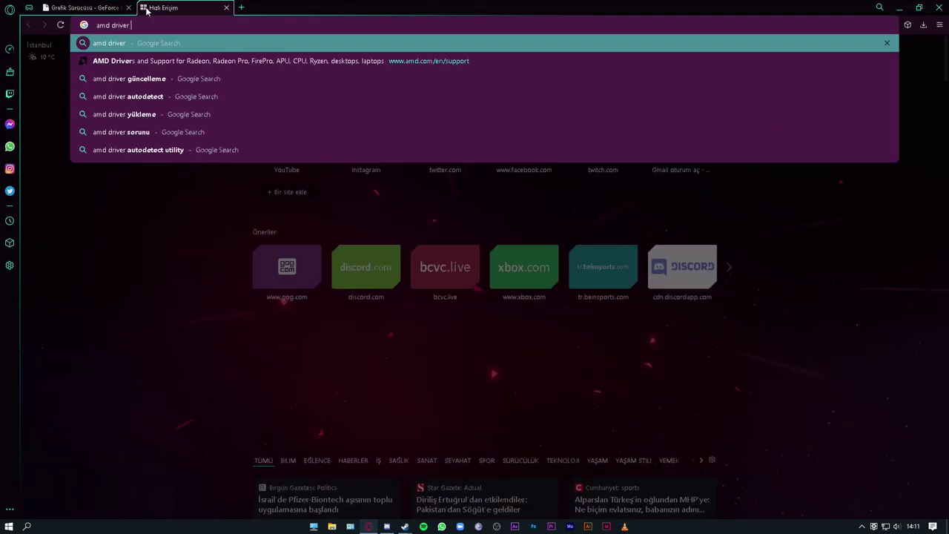
key("Return")
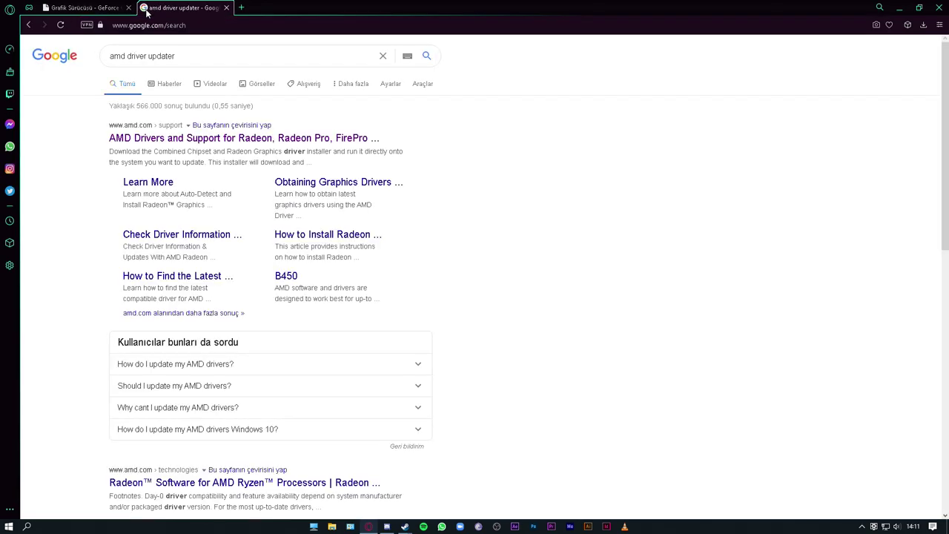
left_click(128, 7)
left_click(199, 140)
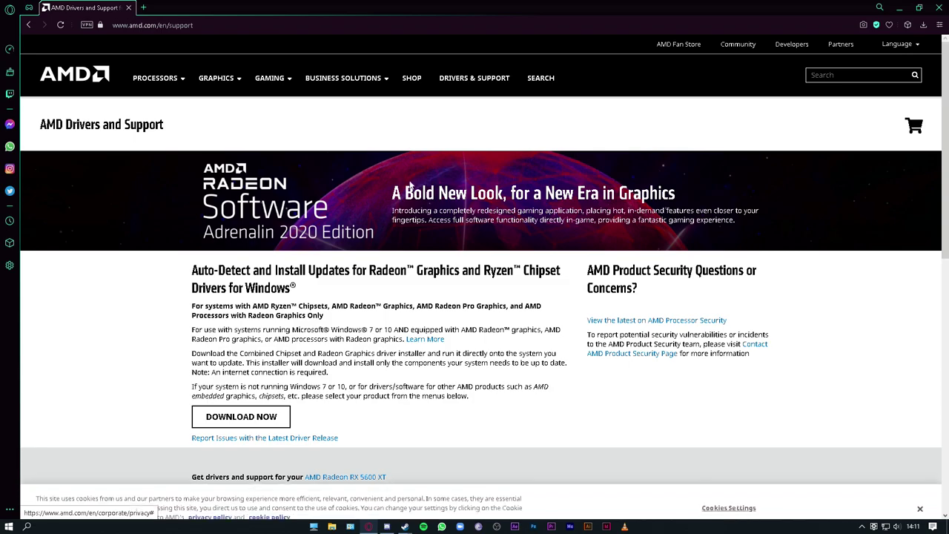
Step: Look up drivers for Graphics, AMD Radeon 5600 Series, RX 5600 Series, RX 5600 XT and expand the Windows 10 - 64-Bit Edition section
scroll(523, 325, "down", 3)
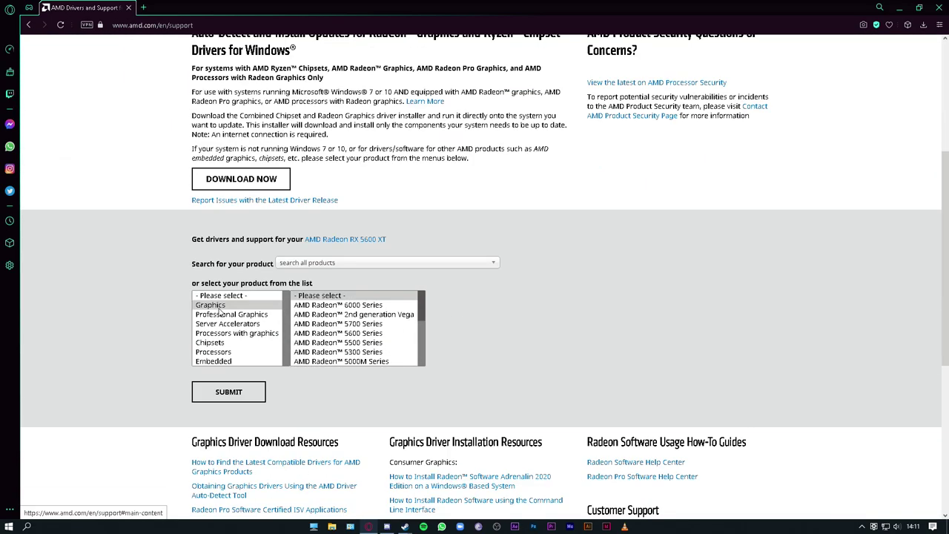
left_click(355, 335)
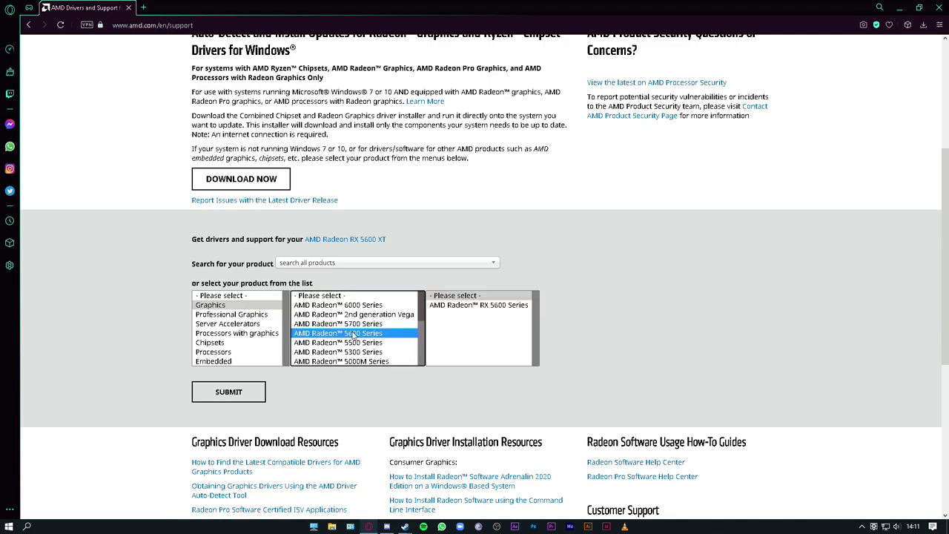
left_click(468, 306)
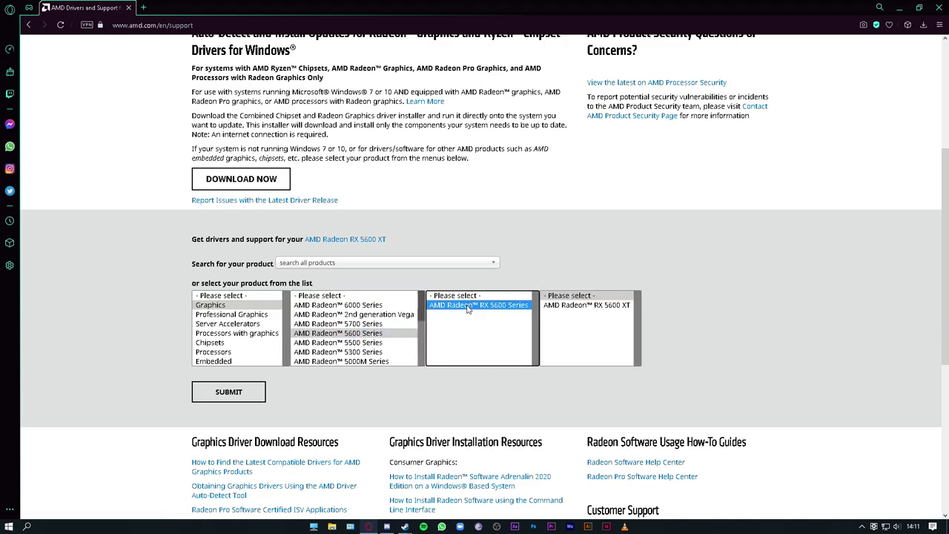
left_click(572, 307)
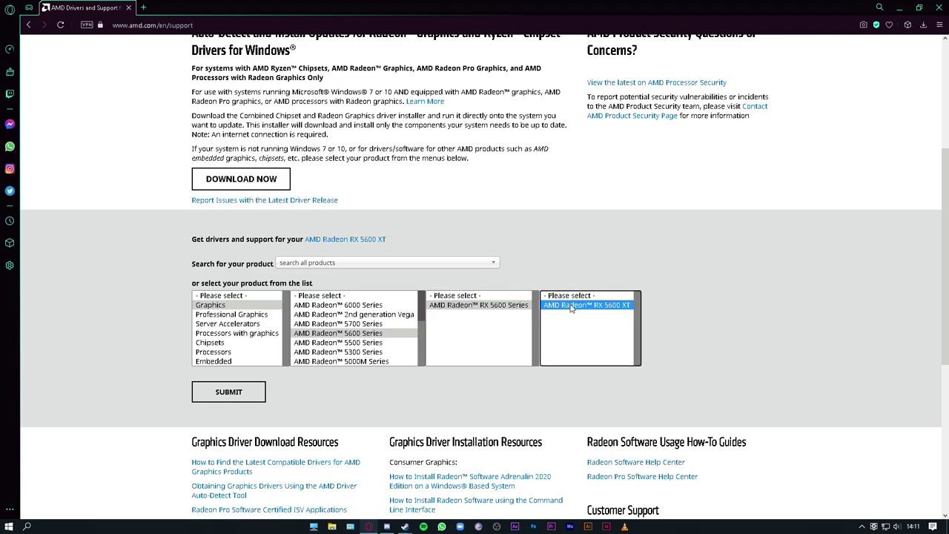
left_click(315, 263)
left_click(315, 262)
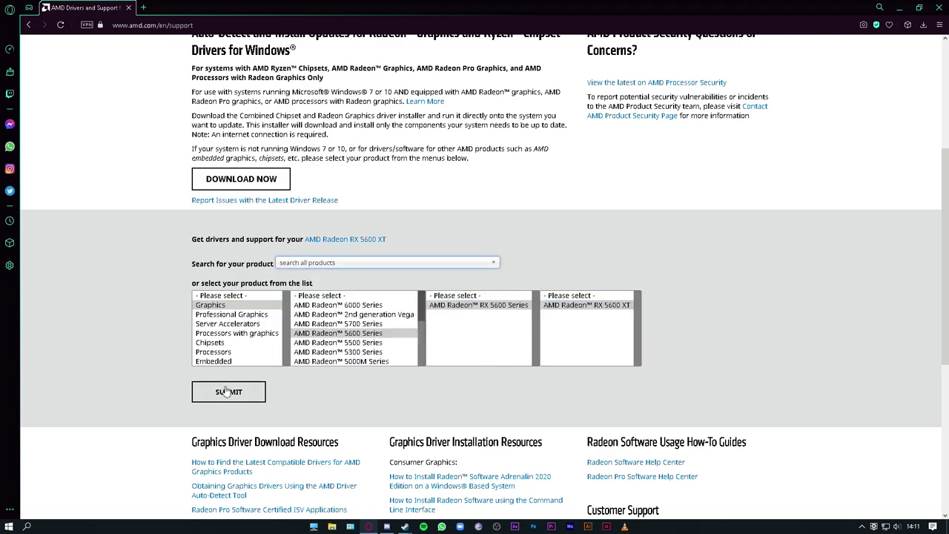
left_click(217, 400)
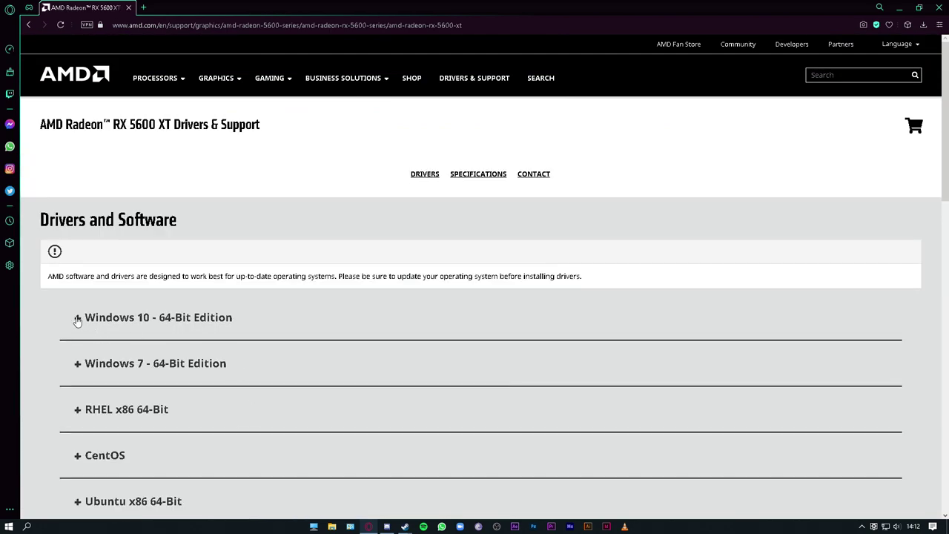
left_click(77, 320)
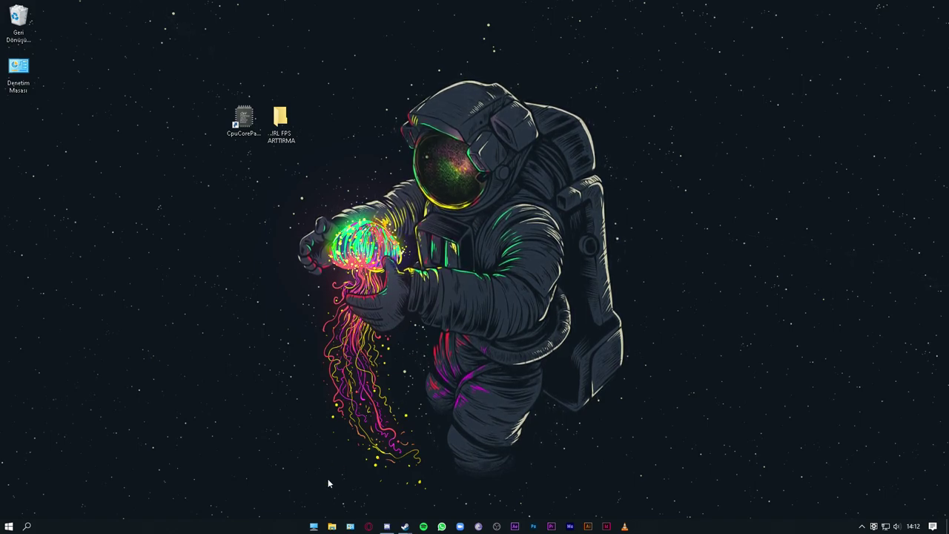
Step: Open the Steam folder inside Program Dosyaları (x86) on Yerel Disk (C:) in File Explorer
left_click(314, 524)
double_click(268, 345)
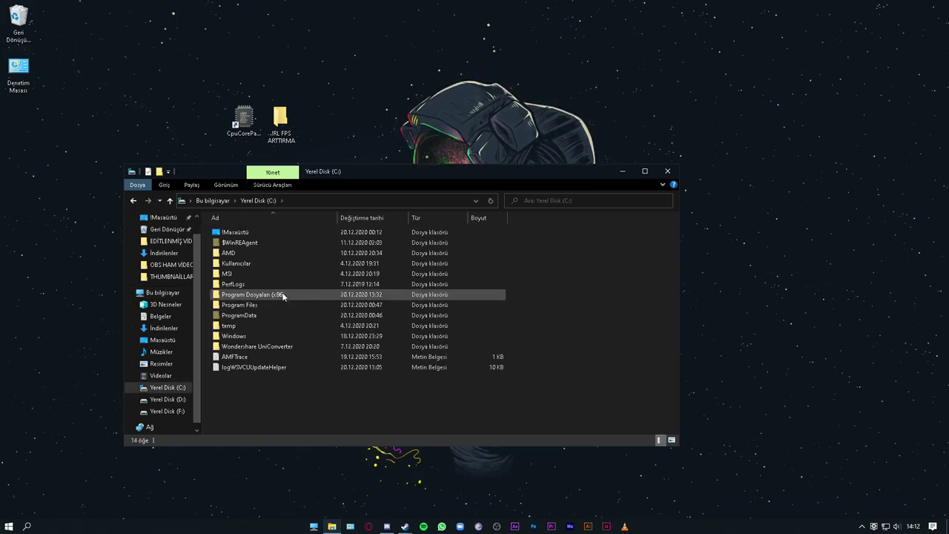
double_click(282, 295)
scroll(371, 316, "down", 6)
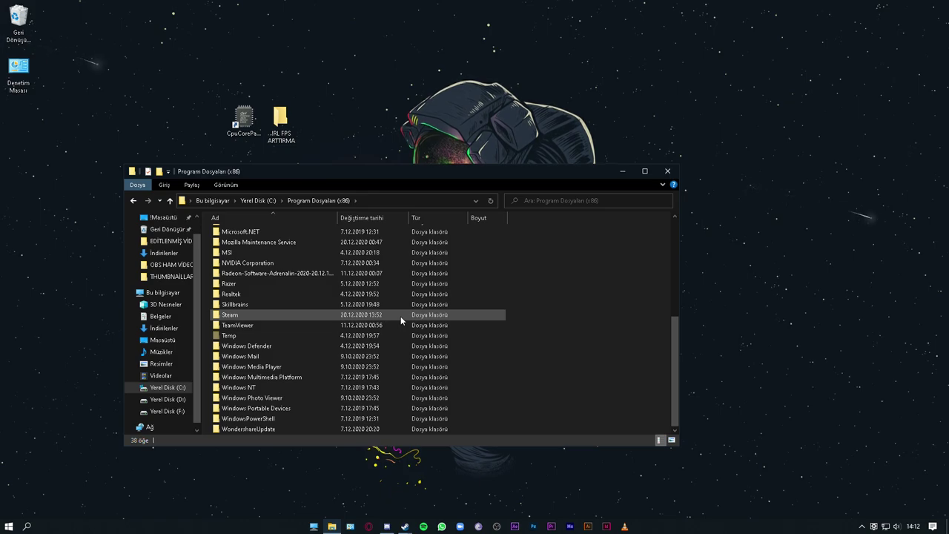
double_click(400, 318)
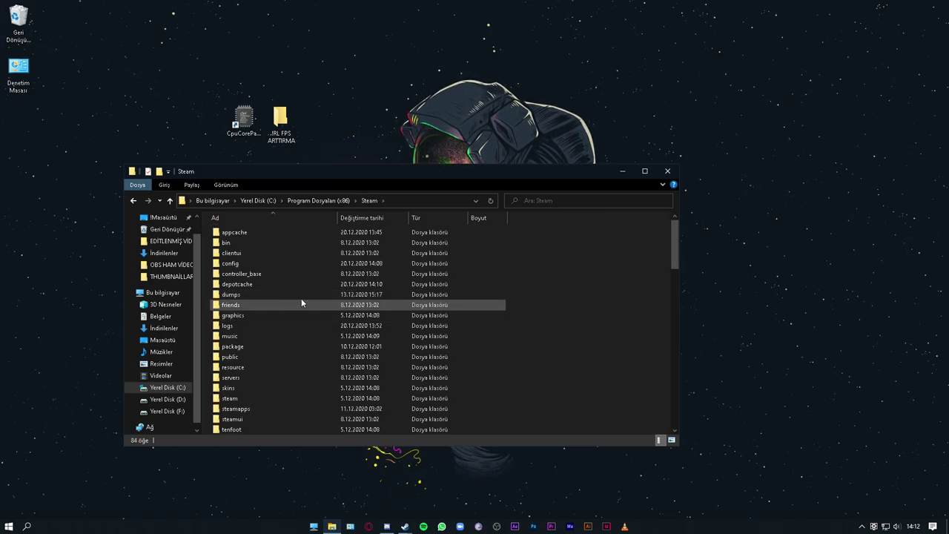
Step: Go through steamapps, common and rocketleague to the Binaries\Win64 folder, backing out of TAGame on the way
scroll(379, 282, "down", 15)
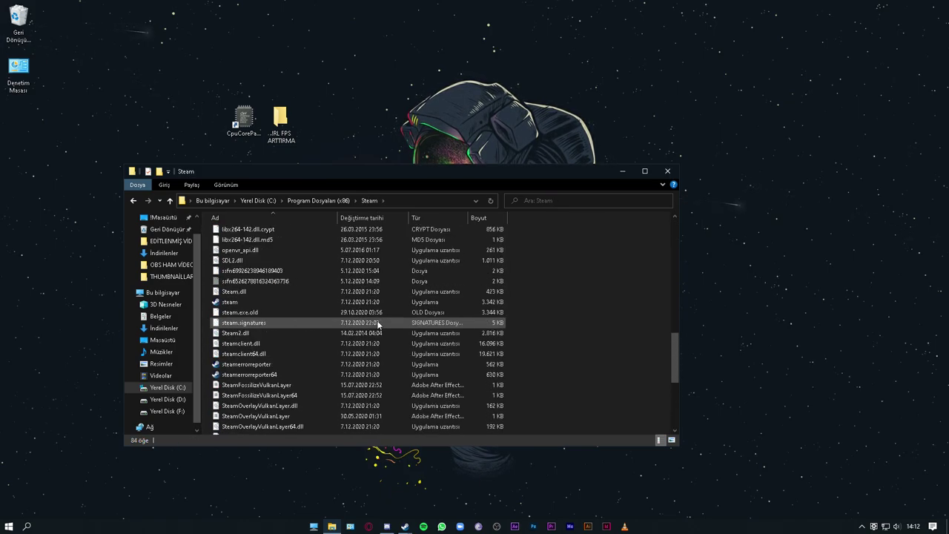
scroll(378, 323, "up", 12)
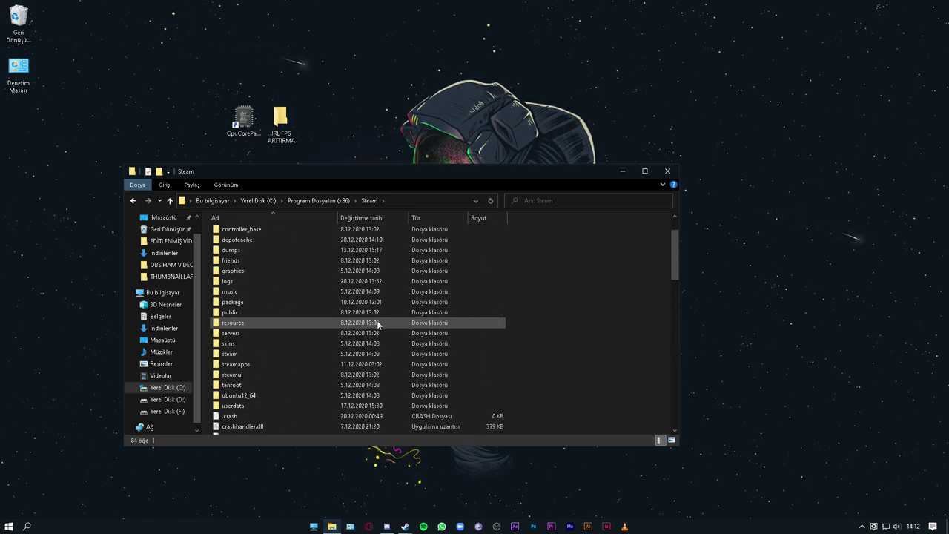
double_click(239, 363)
double_click(236, 233)
double_click(251, 244)
double_click(226, 253)
left_click(133, 200)
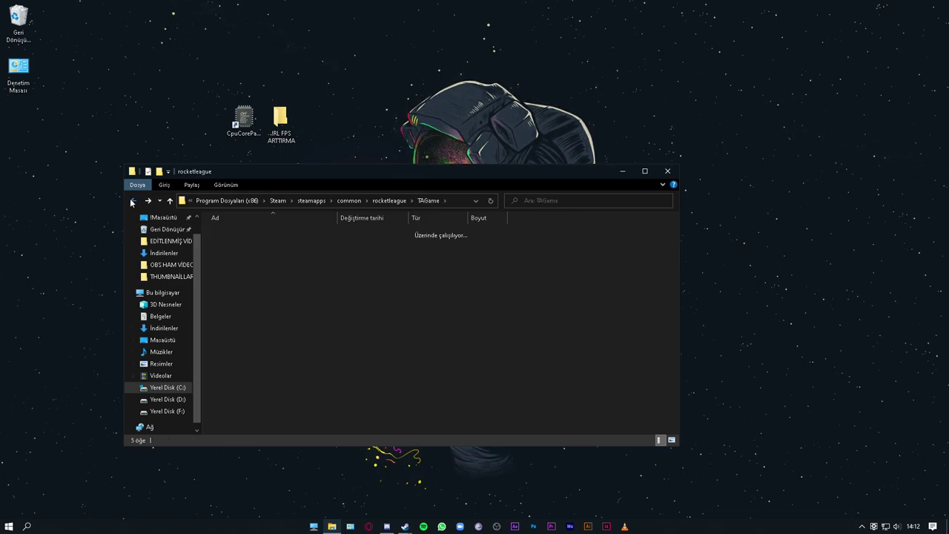
double_click(256, 236)
double_click(255, 236)
Step: Open the Özellikler (Properties) dialog of the RocketLeague application in the Win64 folder
left_click(249, 267)
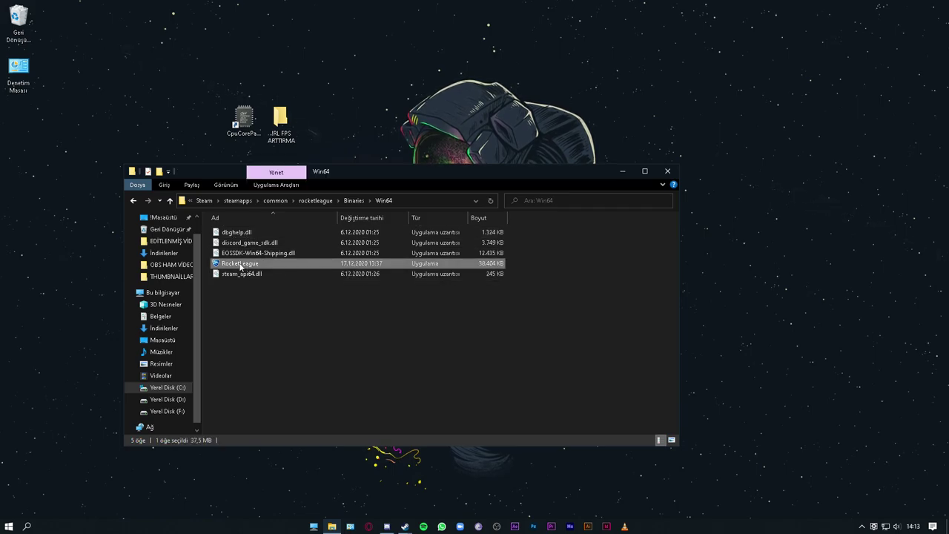
right_click(240, 265)
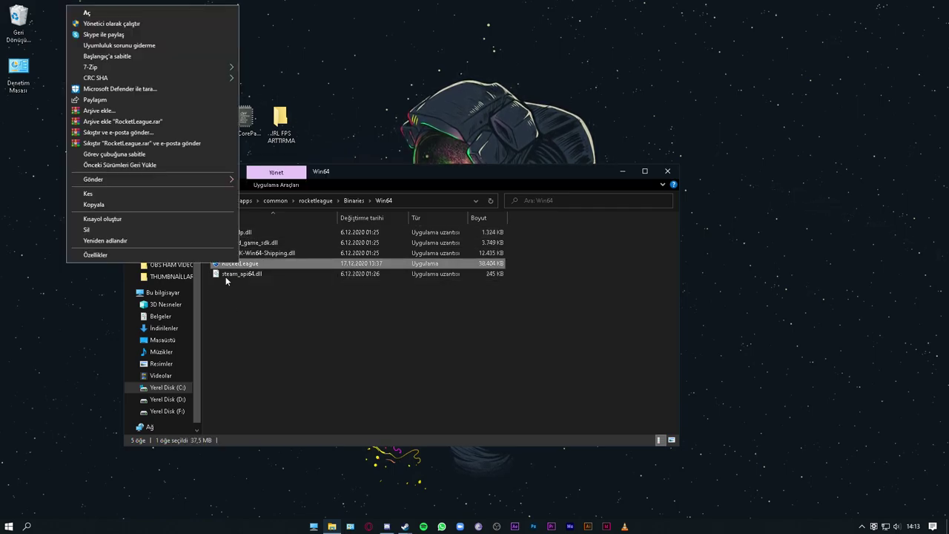
left_click(116, 257)
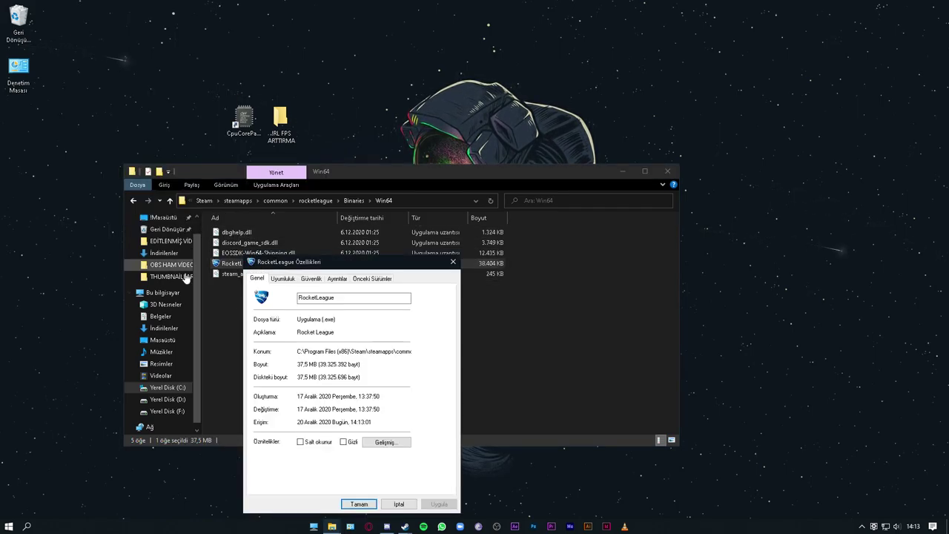
Step: Disable fullscreen optimizations (Tam ekran iyileştirmelerini devre dışı bırak) in RocketLeague's compatibility settings and apply the change
left_click(282, 278)
left_click_drag(339, 267, 384, 163)
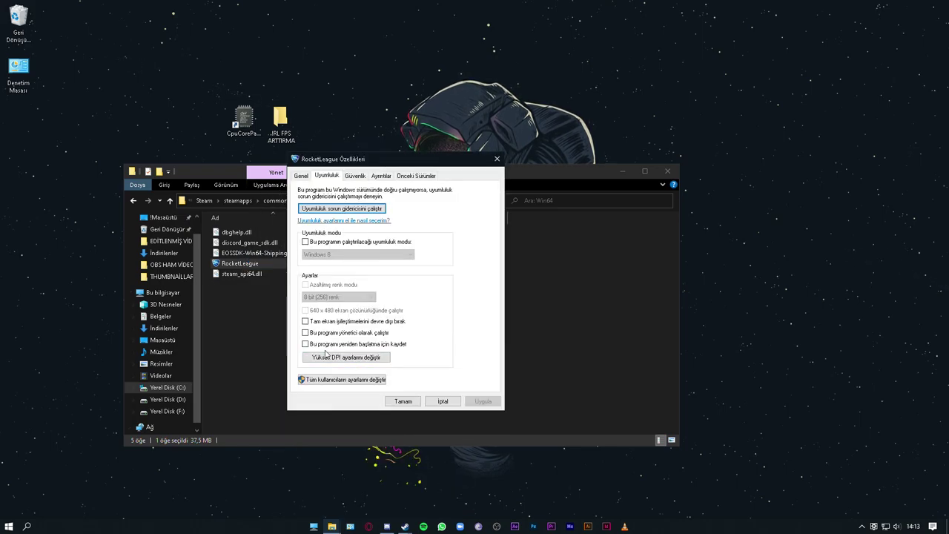
left_click(308, 323)
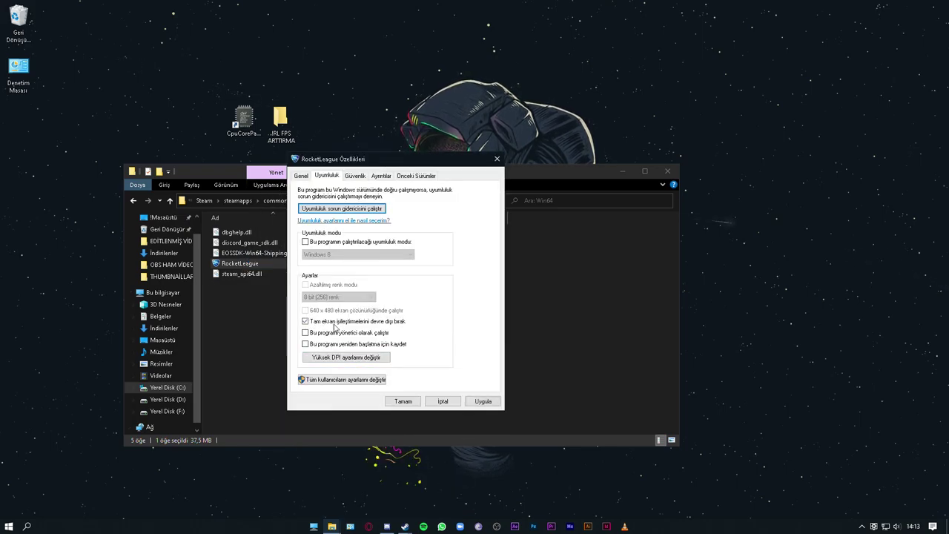
left_click(482, 401)
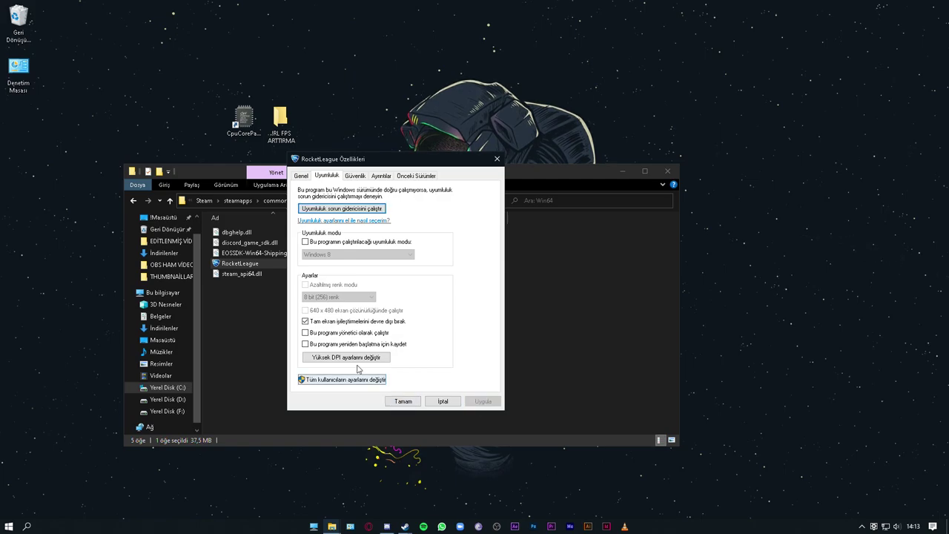
Step: Enable the override of high DPI scaling behavior for RocketLeague in its high DPI settings and confirm it
left_click(333, 359)
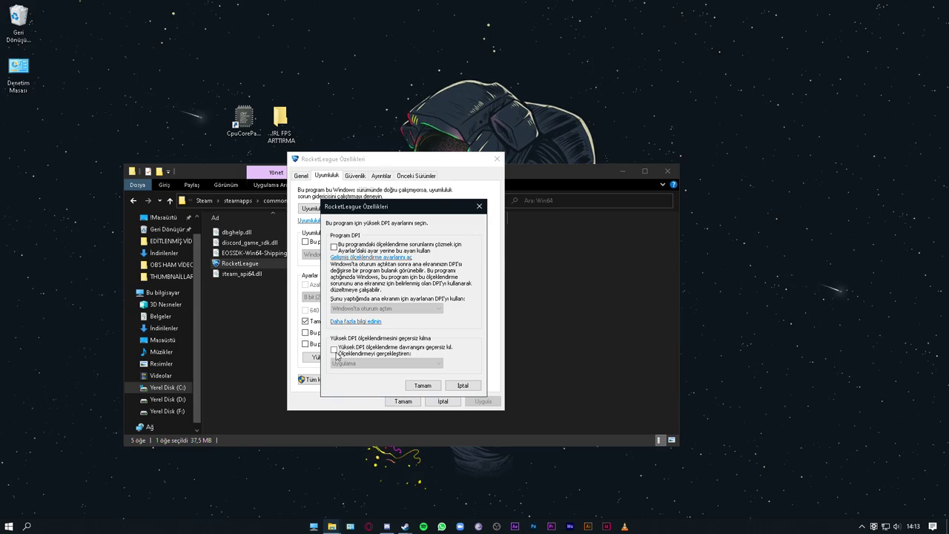
left_click(335, 351)
left_click(422, 386)
left_click(499, 401)
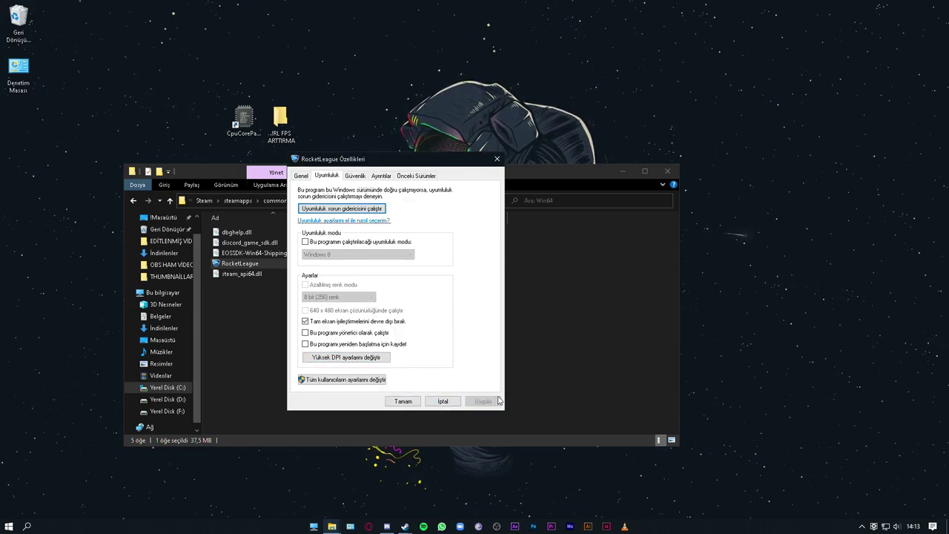
Step: Return to the desktop, launch AMD Radeon Software and open its performance tuning (Ayarlanıyor) page
key("super+d")
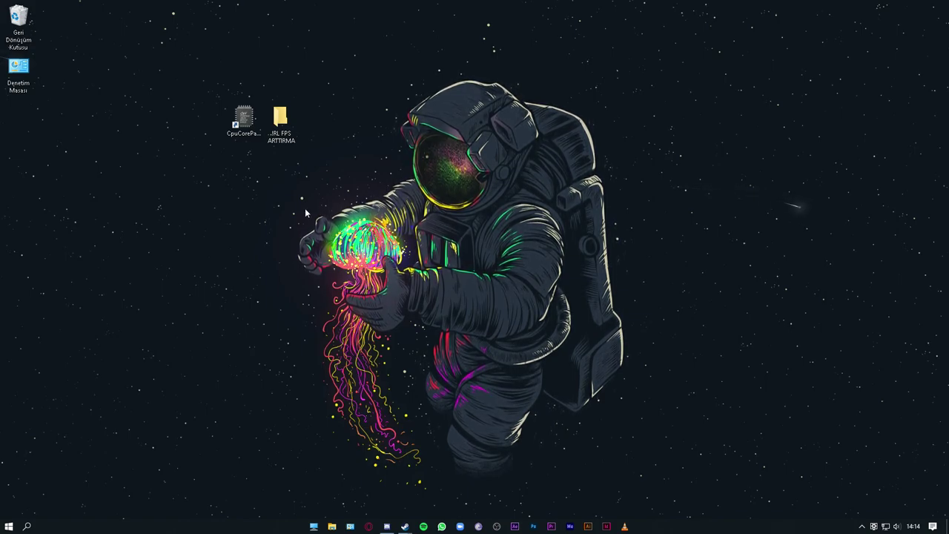
right_click(310, 333)
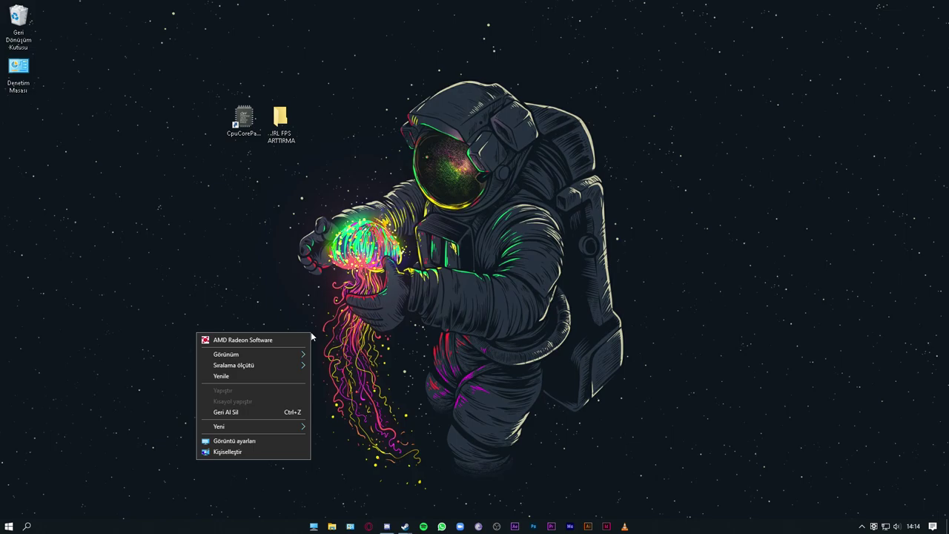
left_click(245, 340)
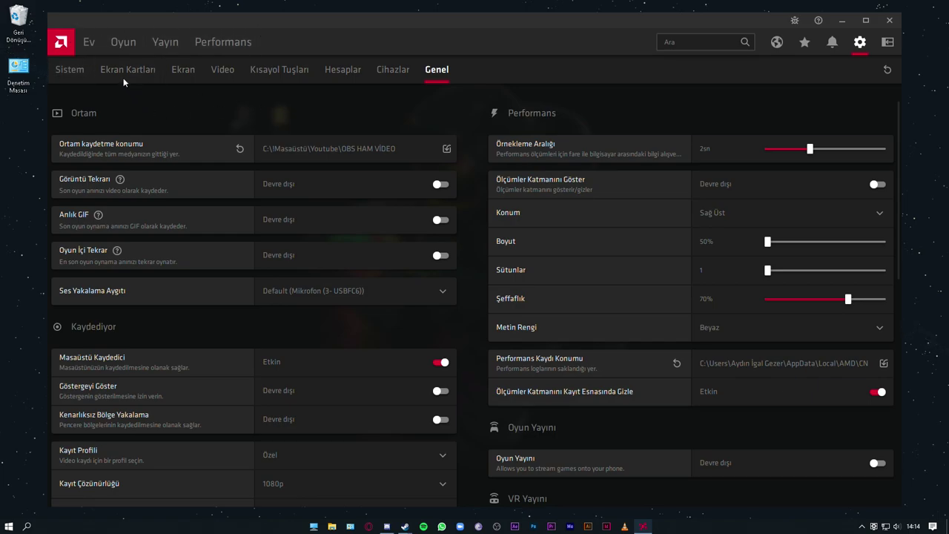
left_click(221, 44)
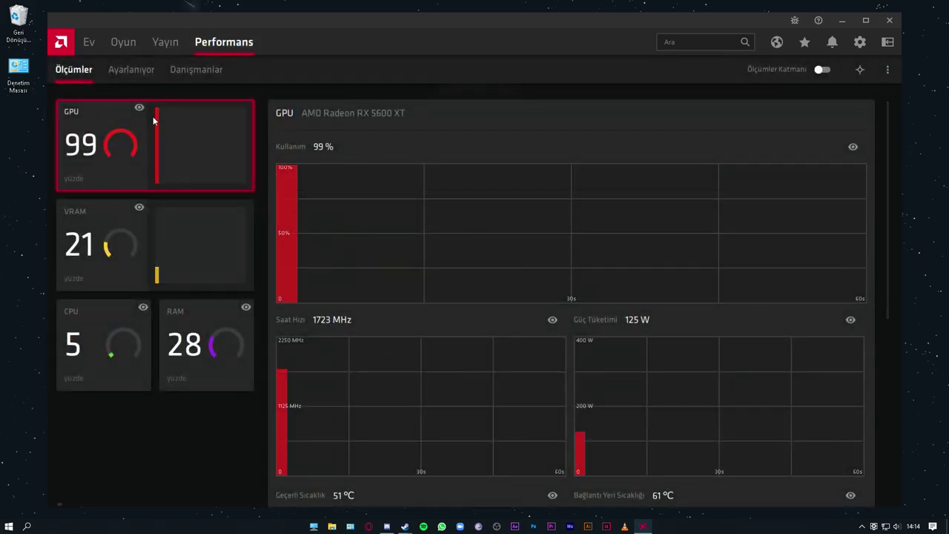
left_click(131, 69)
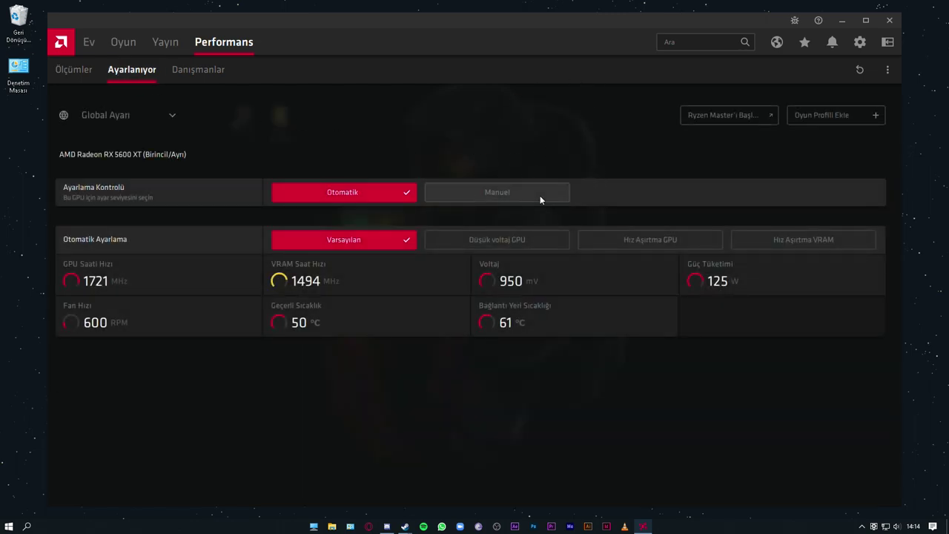
Step: Set the tuning control to Manuel and enable GPU tuning, fan tuning with advanced control, and power tuning
left_click(514, 191)
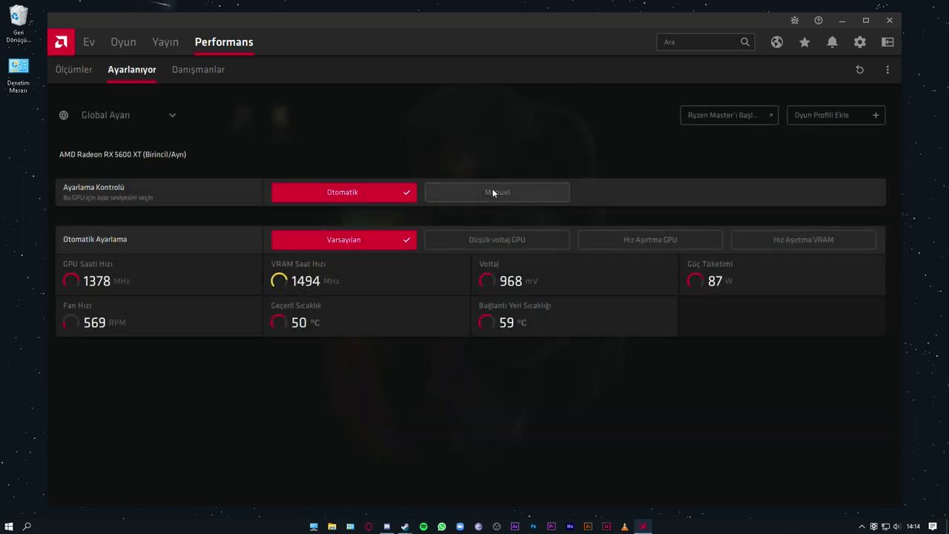
left_click(446, 237)
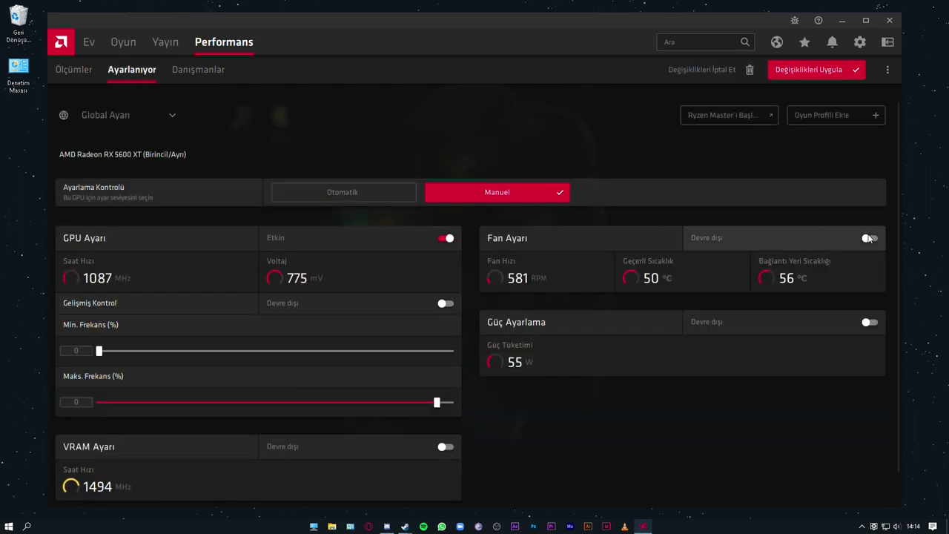
left_click(870, 238)
left_click(869, 303)
scroll(836, 410, "down", 2)
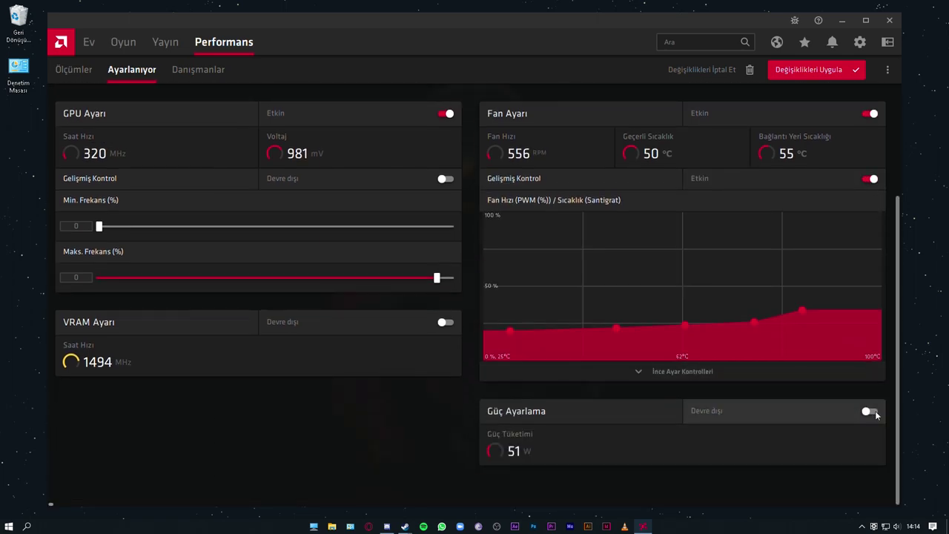
left_click(871, 409)
Step: Enable advanced control for GPU tuning and turn on VRAM tuning with its advanced control
scroll(496, 341, "up", 2)
left_click(445, 303)
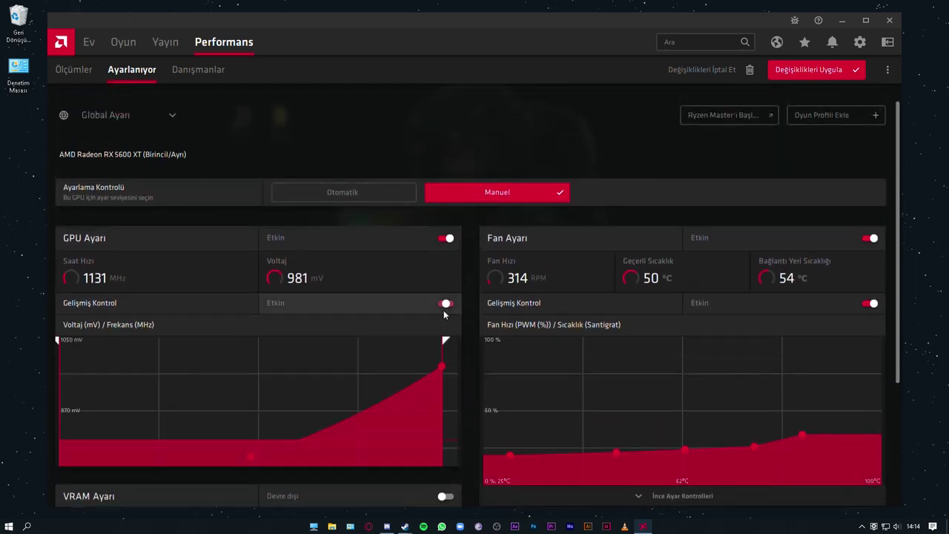
scroll(443, 309, "down", 3)
left_click(444, 358)
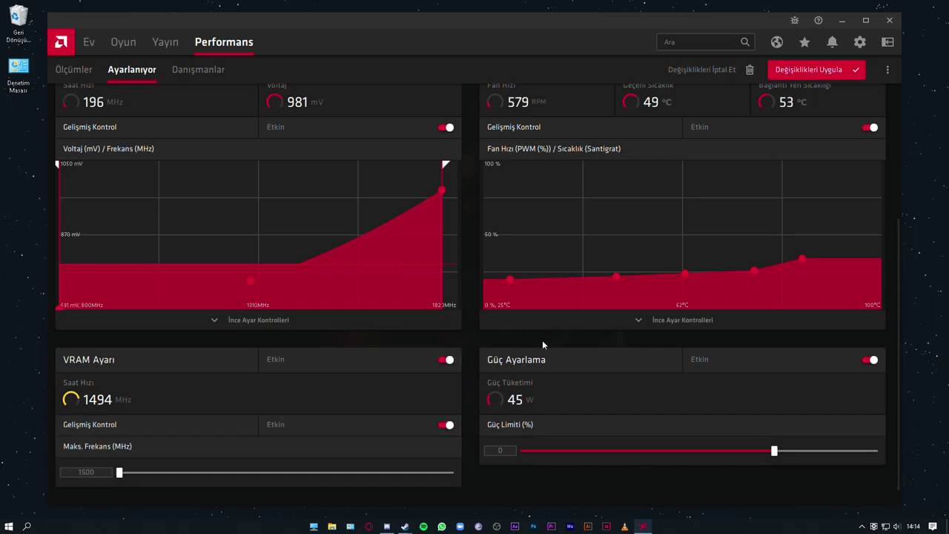
Step: Set the P3 state's frequency to 1820 and its voltage to 900 in the GPU fine-tuning controls
scroll(850, 391, "up", 3)
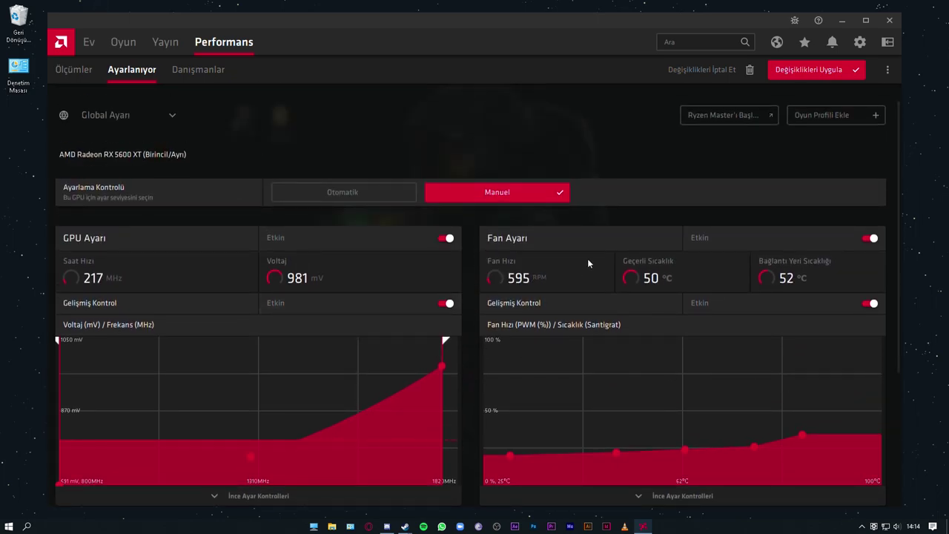
scroll(371, 318, "down", 3)
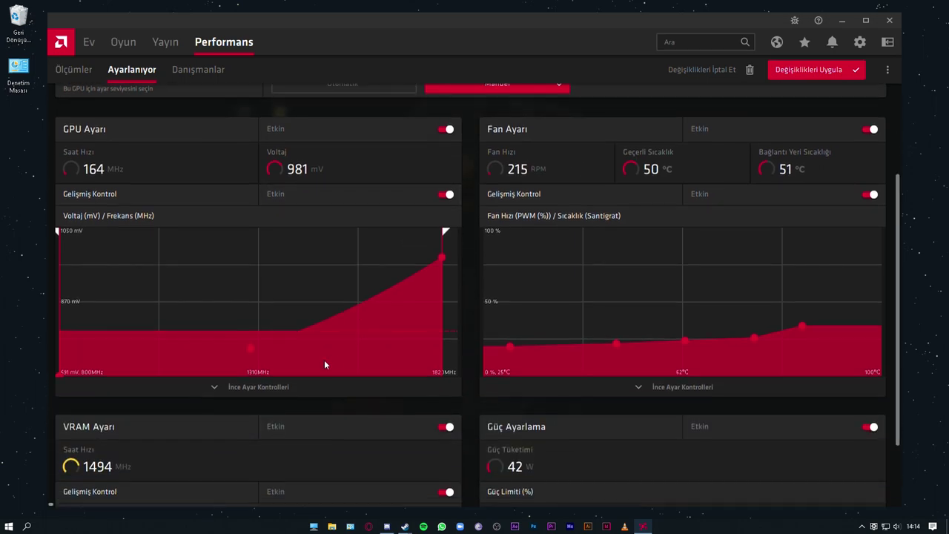
left_click(256, 375)
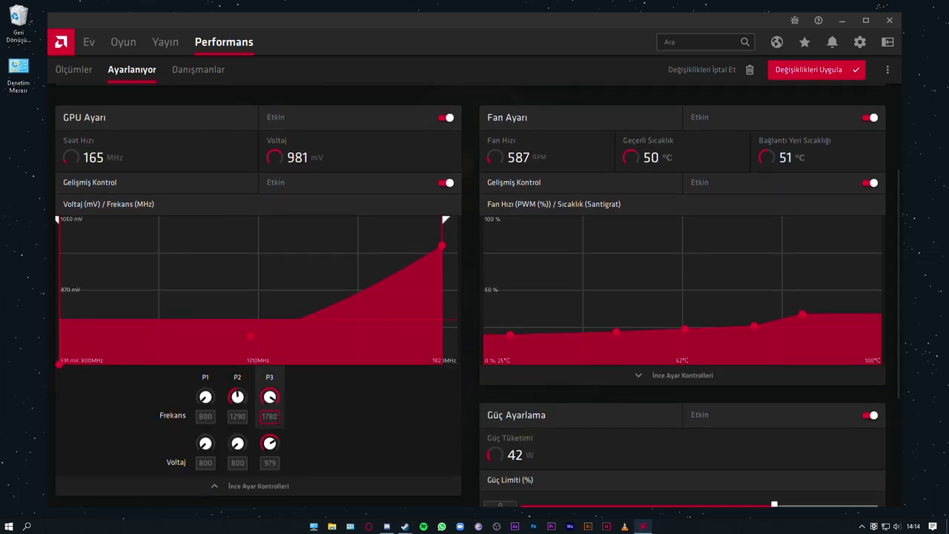
key("BackSpace")
key("BackSpace")
key("BackSpace")
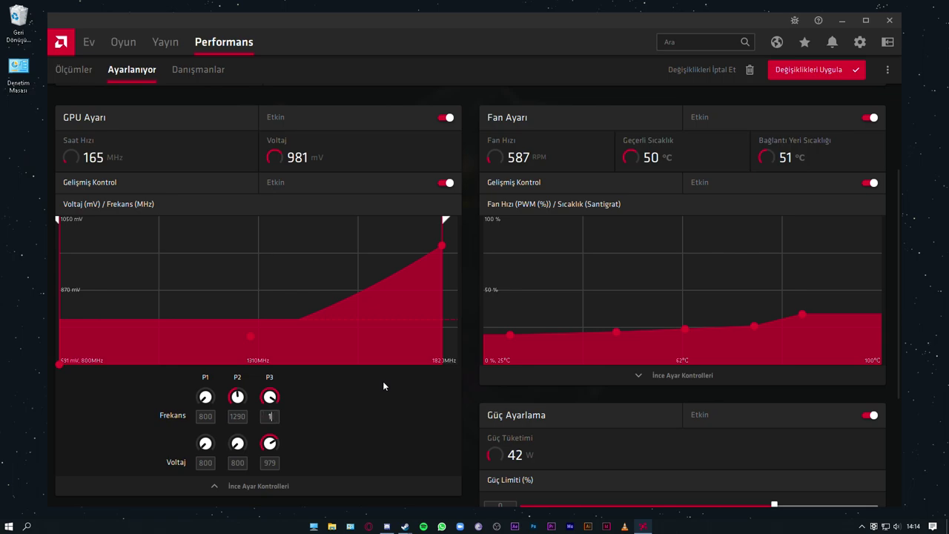
type("20")
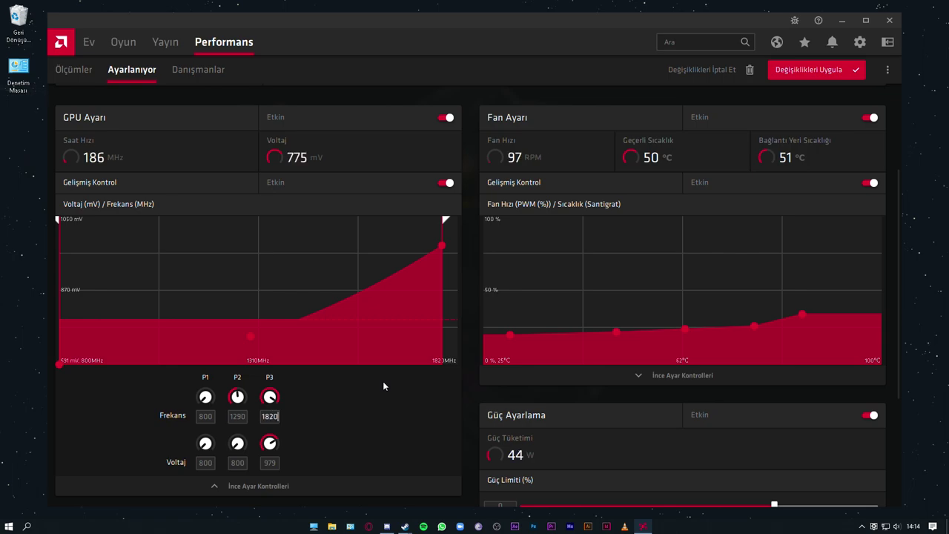
left_click(270, 462)
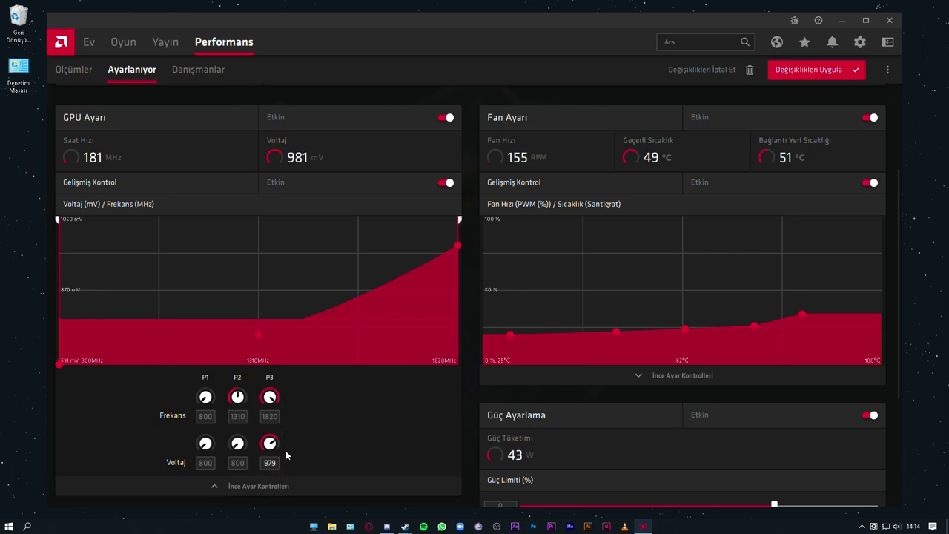
type("900")
key("Return")
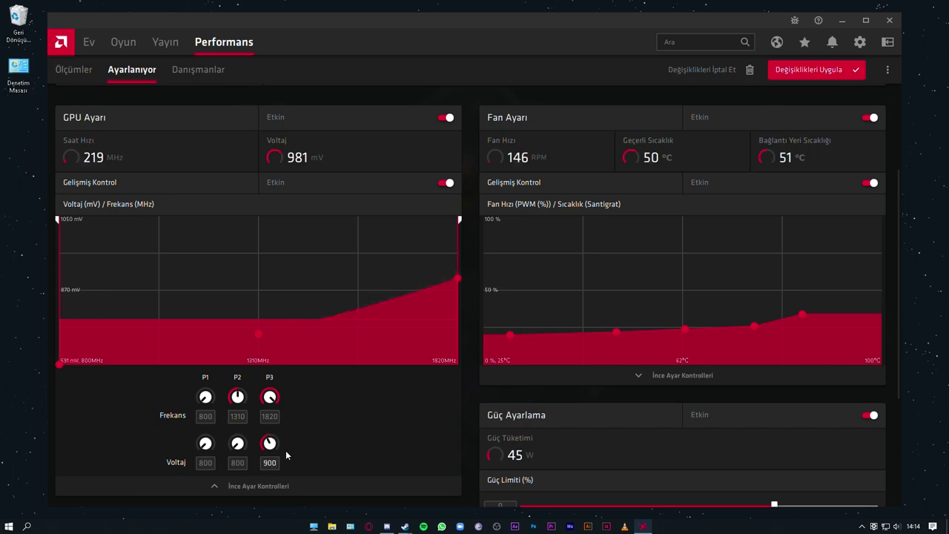
Step: Raise the VRAM maximum frequency to 1820 MHz and the power limit to 20%
scroll(419, 355, "down", 3)
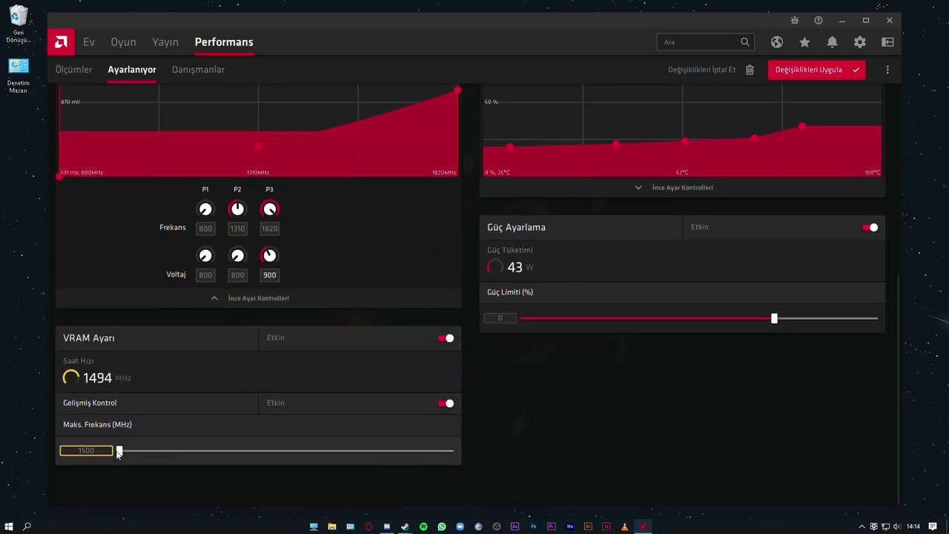
left_click_drag(142, 456, 364, 459)
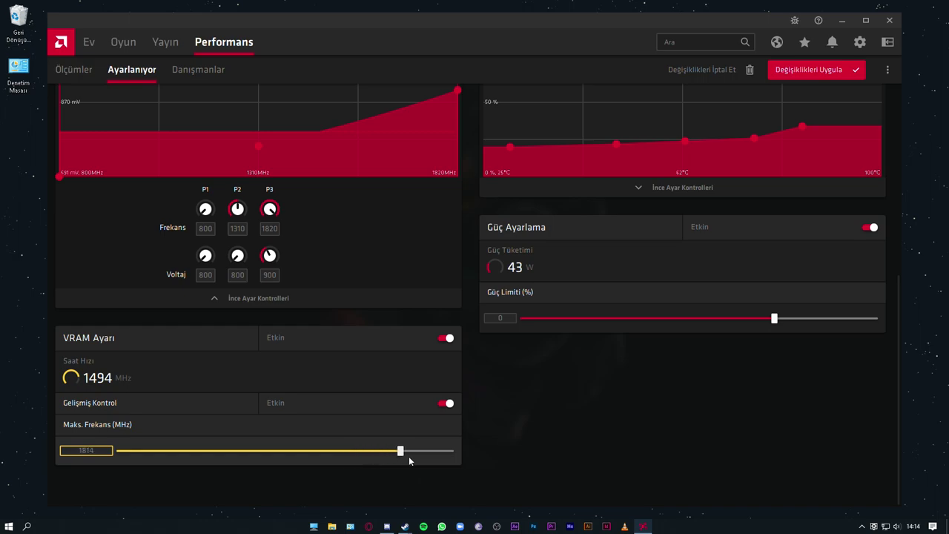
left_click_drag(774, 317, 936, 313)
Step: Turn off advanced control for fan tuning and set the maximum fan speed to 50%
scroll(764, 382, "up", 4)
scroll(750, 366, "down", 2)
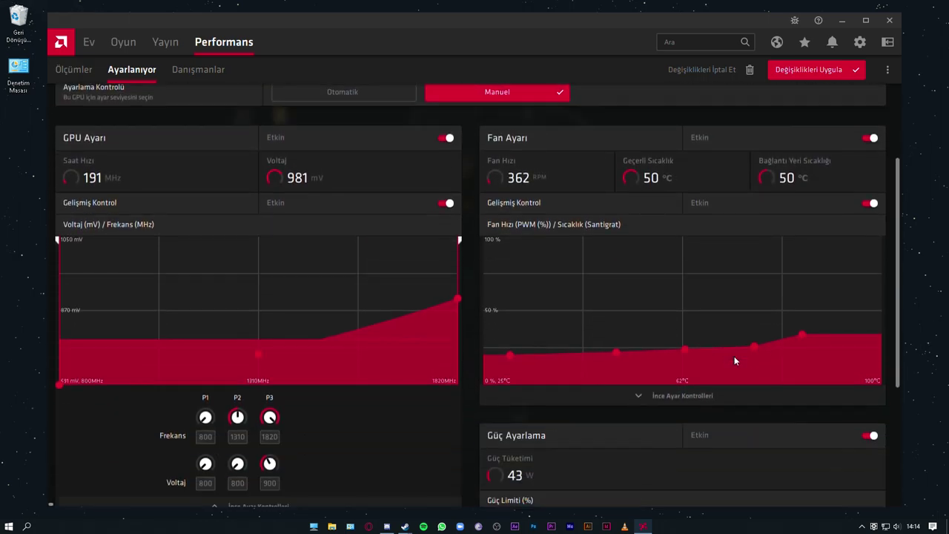
left_click(675, 357)
scroll(737, 339, "up", 2)
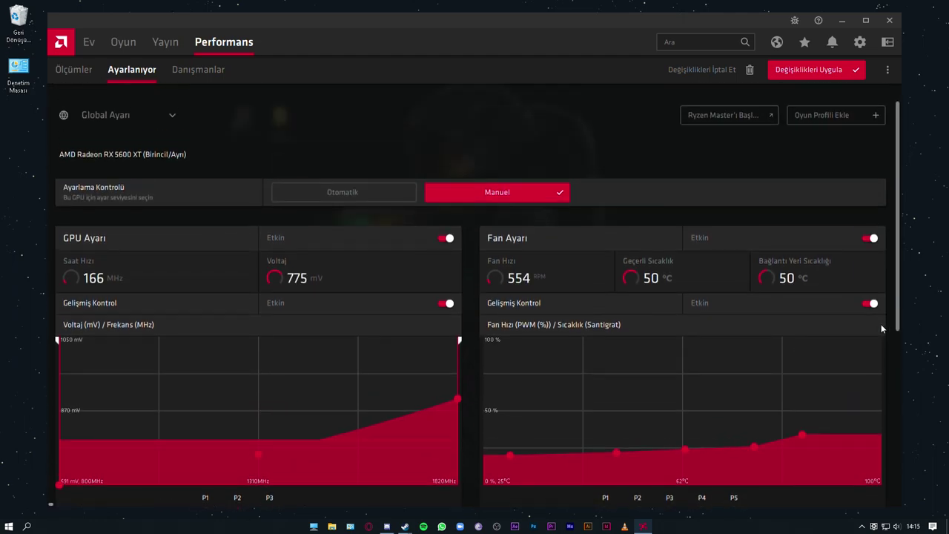
left_click(880, 306)
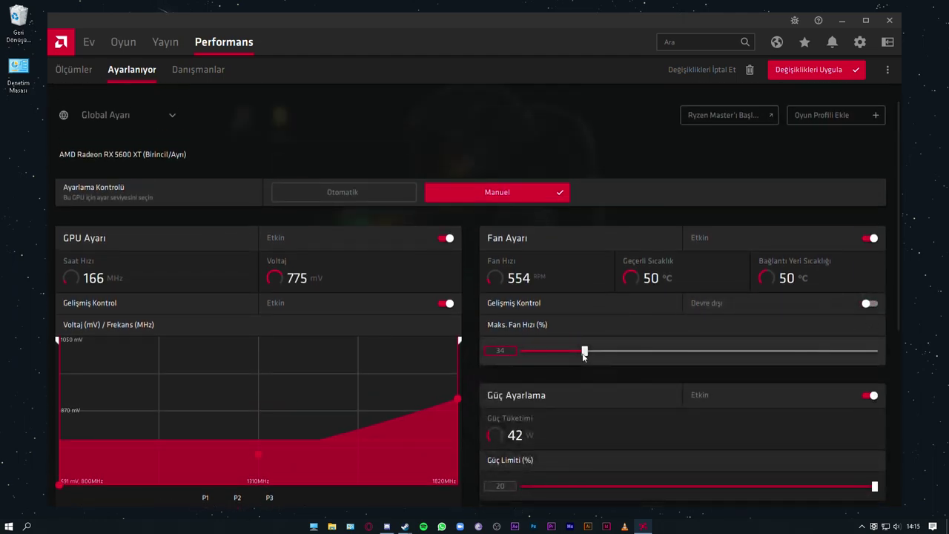
left_click_drag(636, 357, 665, 360)
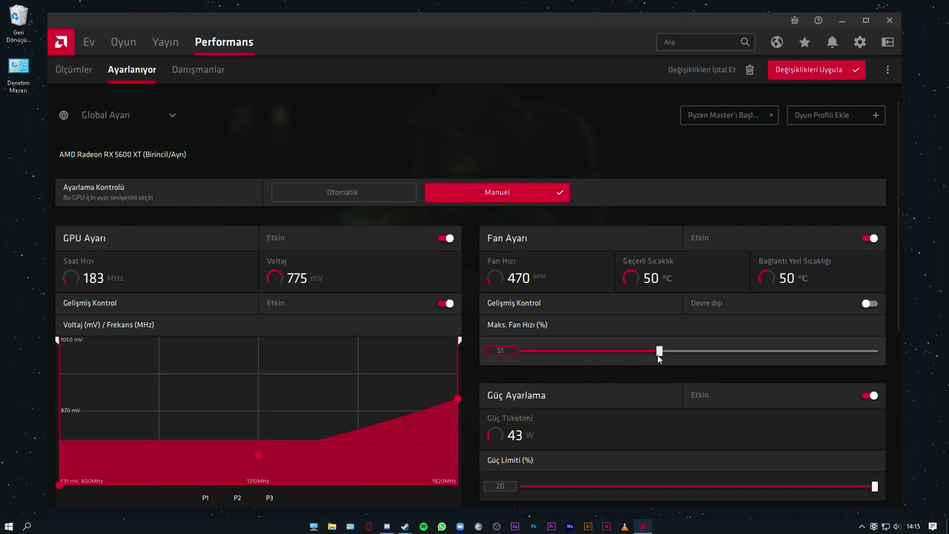
Step: Review the GPU, fan, power and VRAM tuning values and apply the changes
scroll(459, 341, "down", 4)
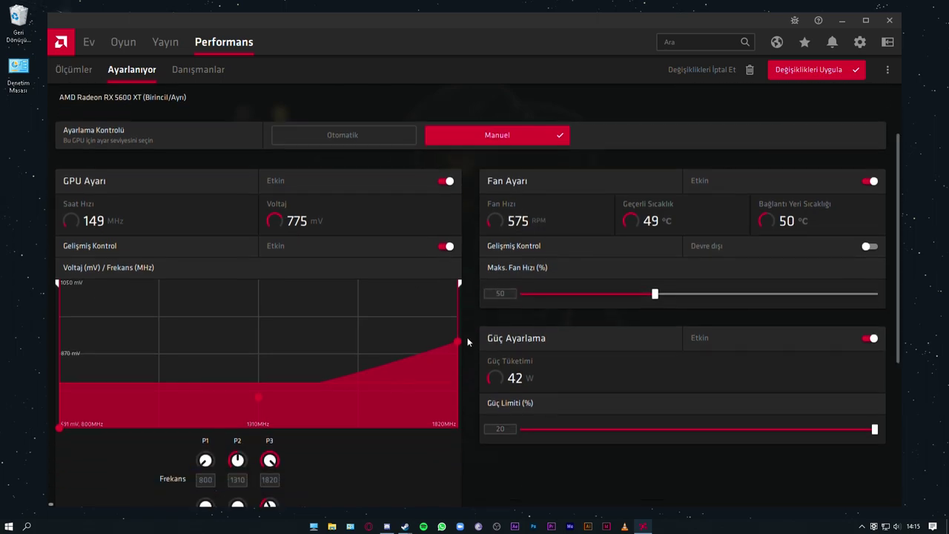
scroll(439, 343, "down", 2)
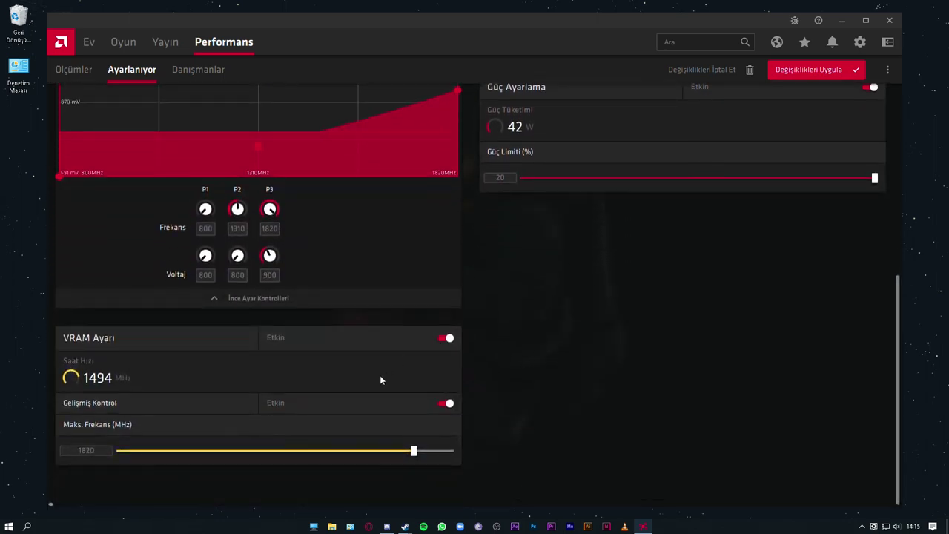
left_click(820, 71)
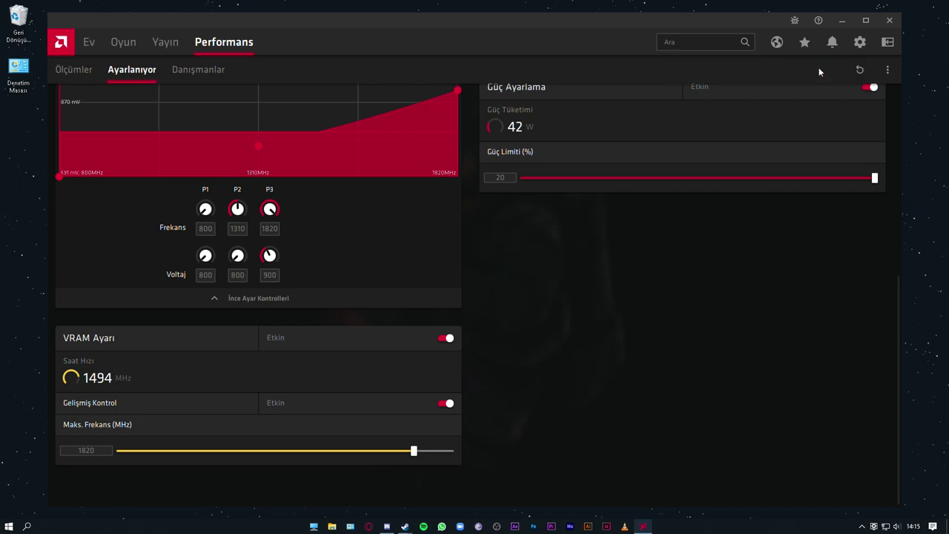
scroll(466, 402, "up", 5)
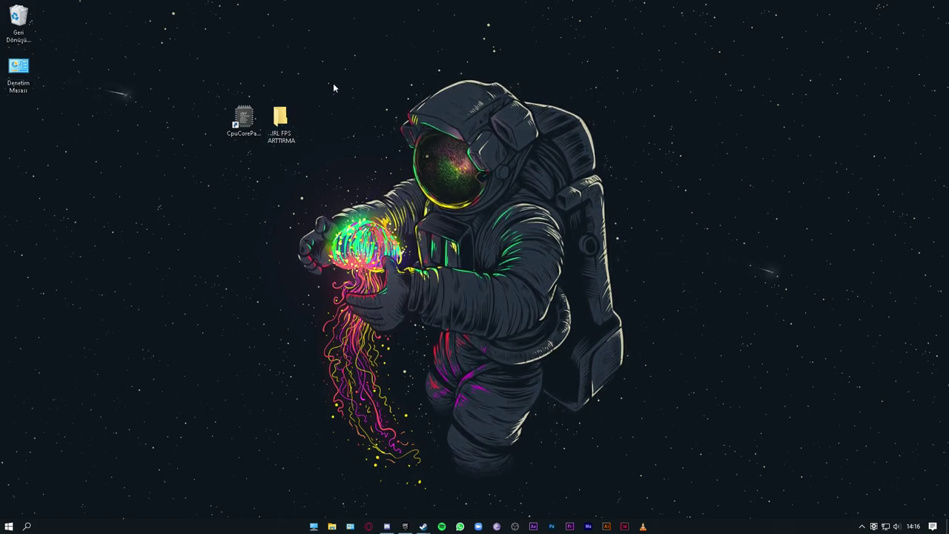
Step: Open the !RL FPS ARTTIRMA folder on the desktop and go through both nested Rocket League FPS Arttırma folders
double_click(295, 135)
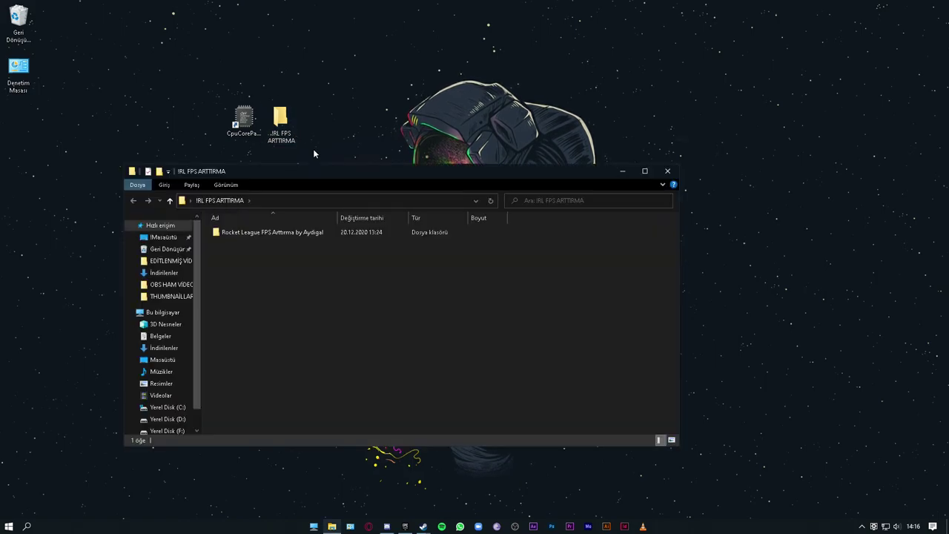
left_click_drag(287, 172, 483, 160)
double_click(439, 225)
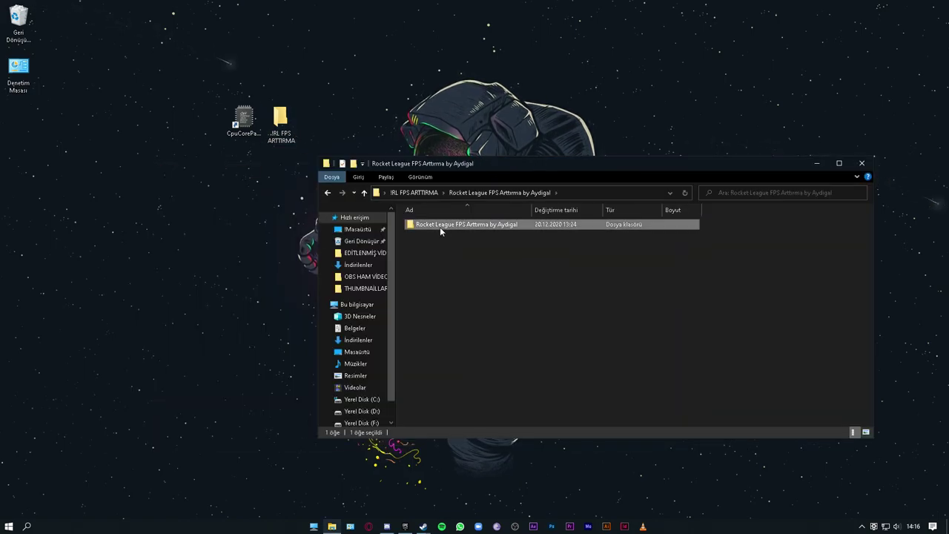
double_click(439, 225)
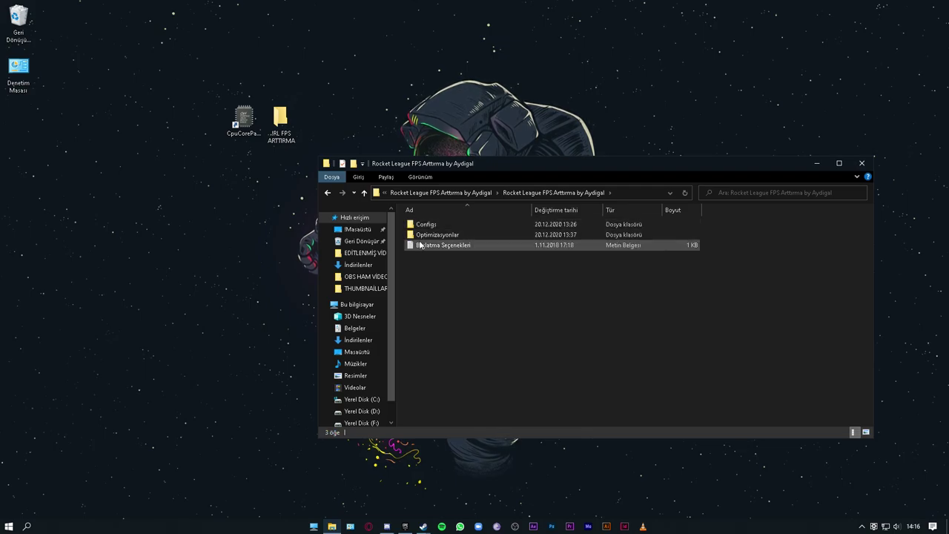
Step: Open the Başlatma Seçenekleri text file, copy all of its launch options and minimize it
double_click(420, 245)
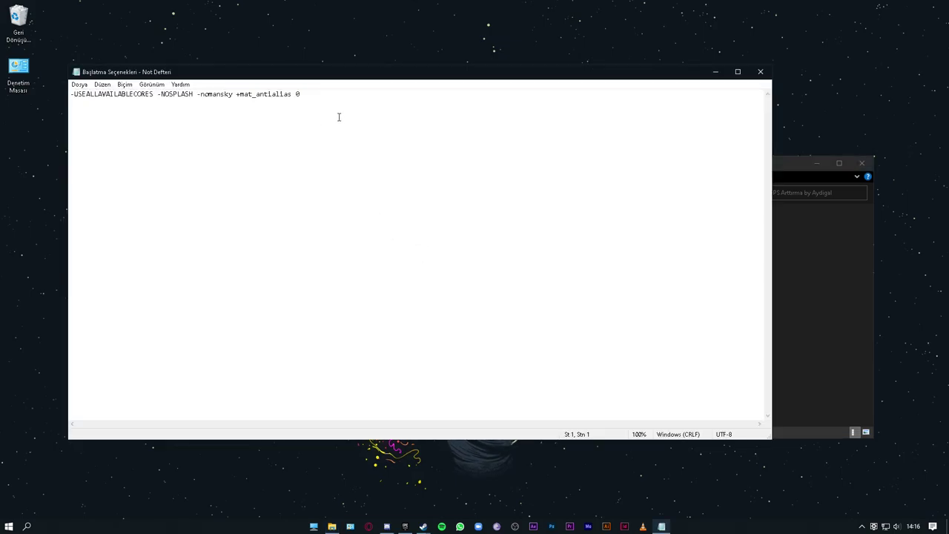
key("ctrl+a")
key("ctrl+c")
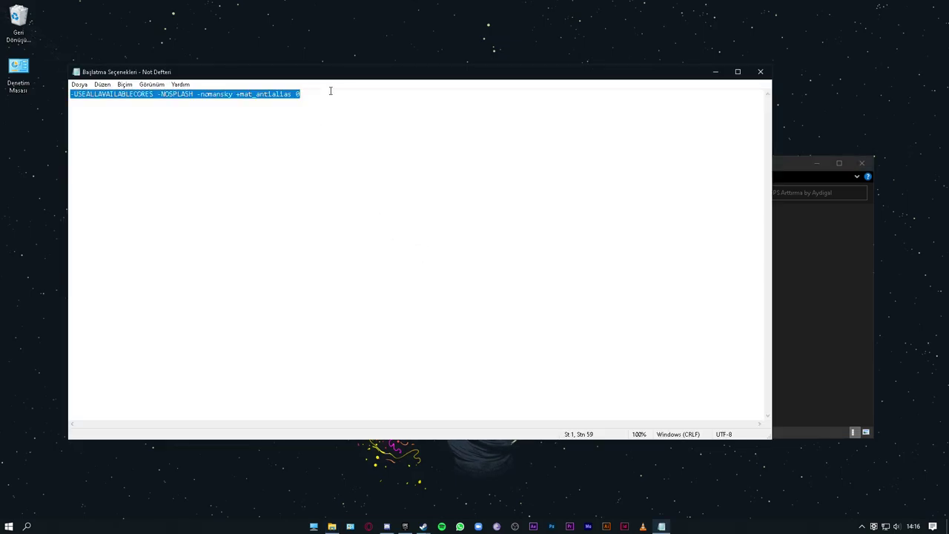
left_click(715, 72)
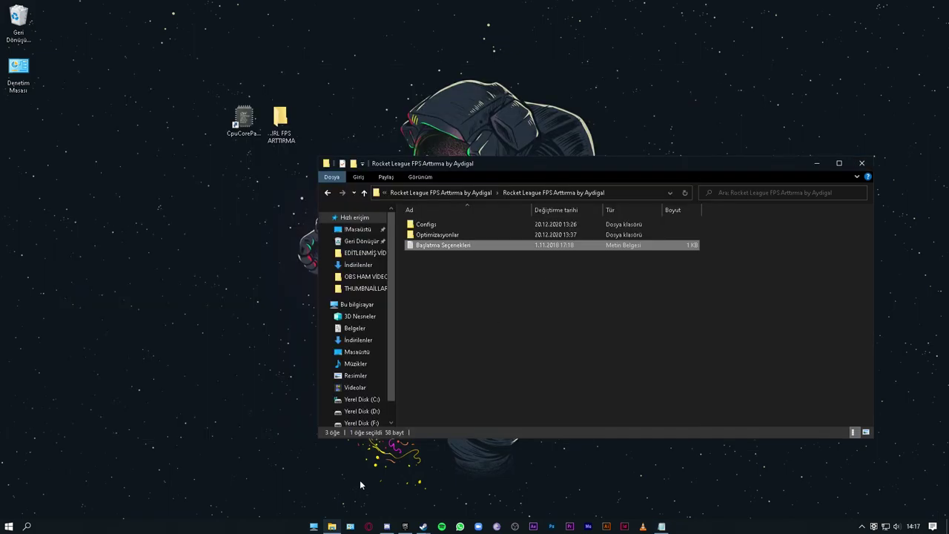
Step: Switch to Steam and replace Rocket League's launch options with the copied -USEALLAVAILABLECORES -NOSPLASH -nomansky +mat_antialias 0
mouse_move(423, 524)
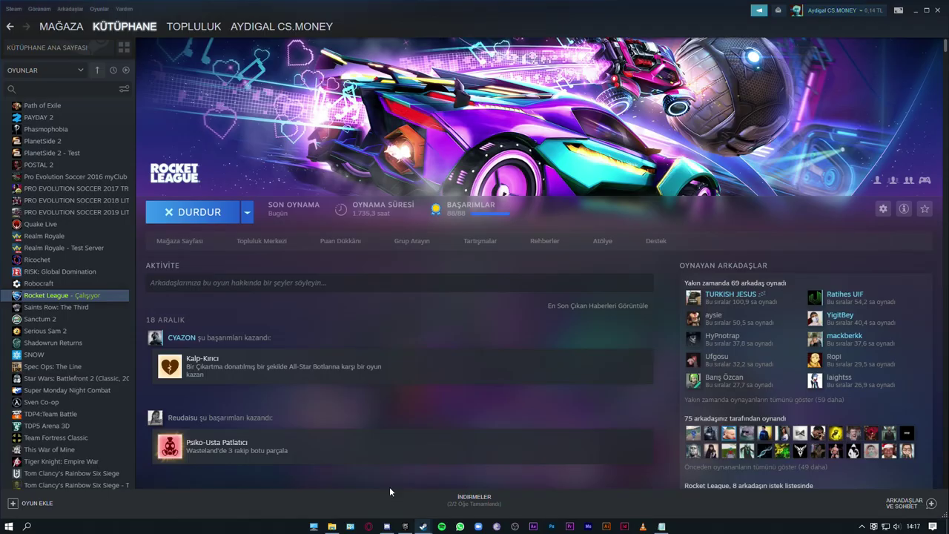
left_click(390, 486)
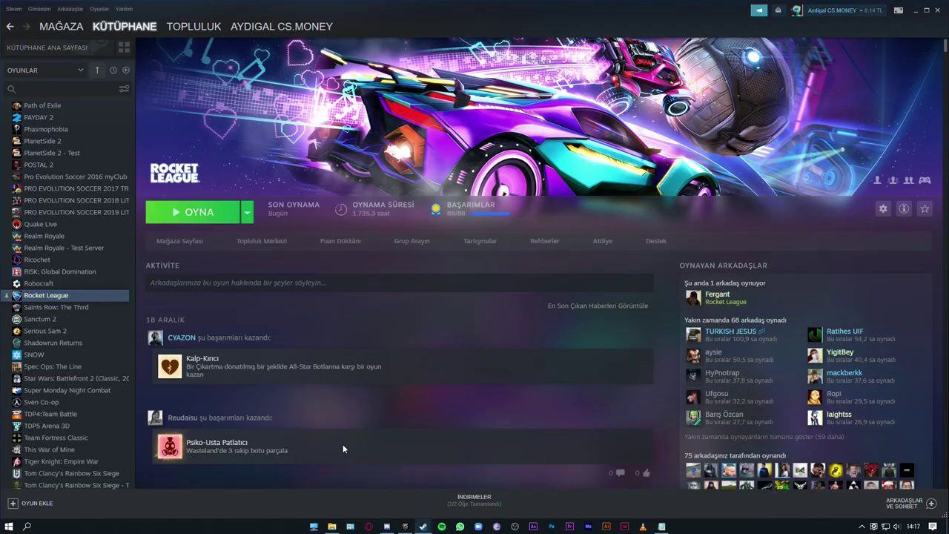
right_click(44, 296)
left_click(72, 361)
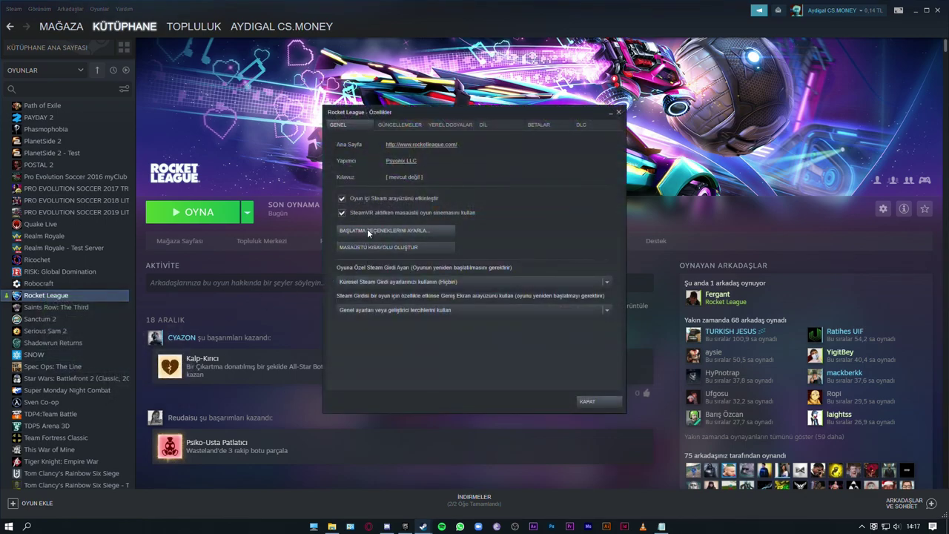
left_click(364, 230)
key("ctrl+a")
key("BackSpace")
key("ctrl+v")
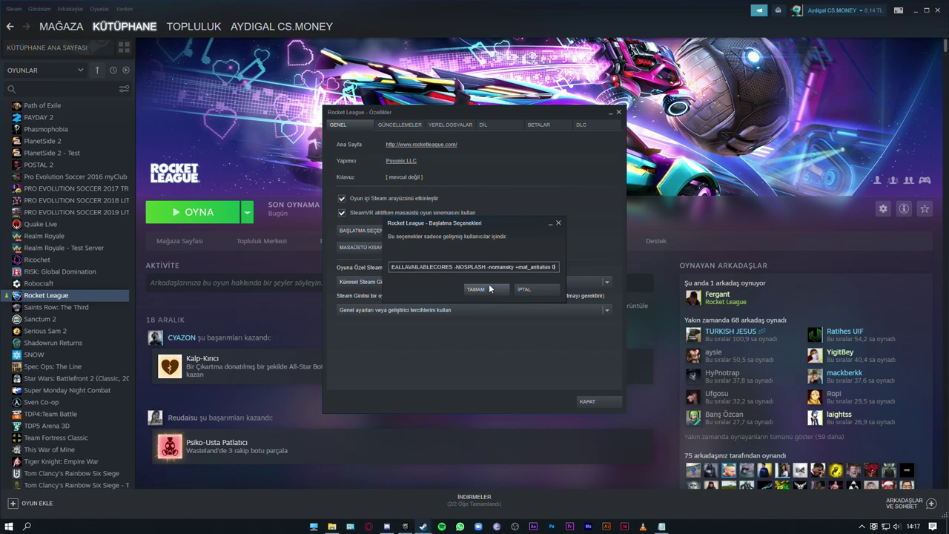
Step: Examine each launch option in the entered text, from -USEALLAVAILABLECORES and -NOSPLASH to -nomansky and +mat_antialias 0
key("ctrl+shift+Left")
key("ctrl+shift+Left")
key("ctrl+shift+Left")
key("ctrl+shift+Left")
key("ctrl+shift+Left")
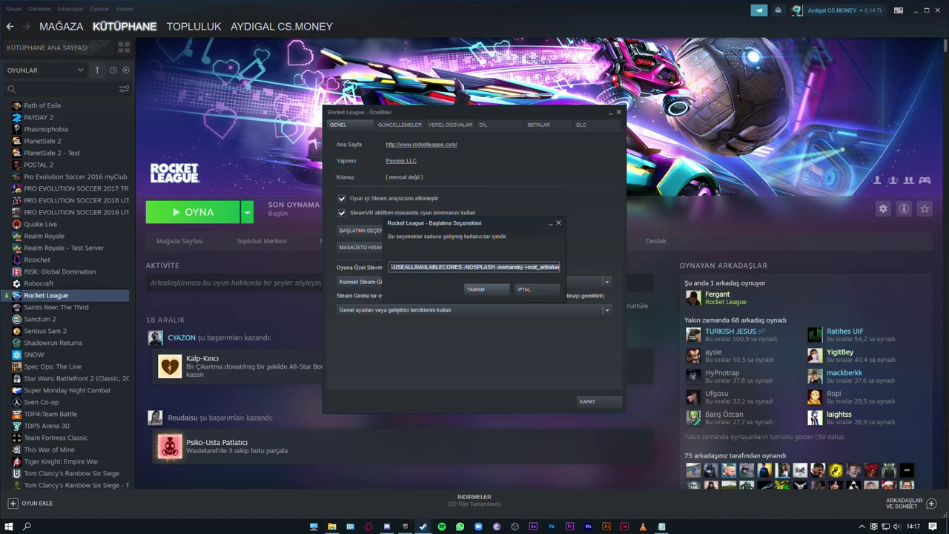
key("Home")
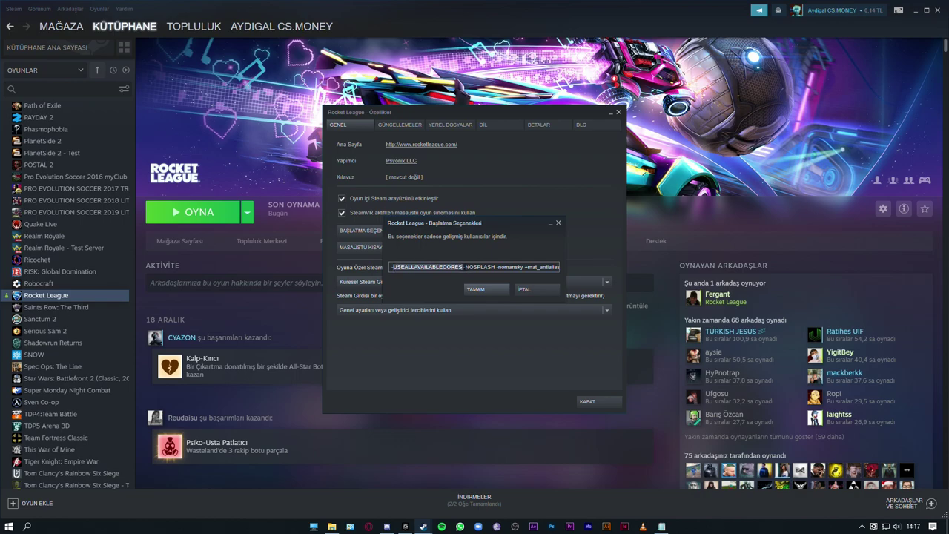
key("Right")
key("shift+Right")
key("shift+Right")
key("shift+Right")
key("shift+Right")
key("shift+Right")
key("shift+Right")
key("shift+Right")
key("shift+Right")
key("shift+Right")
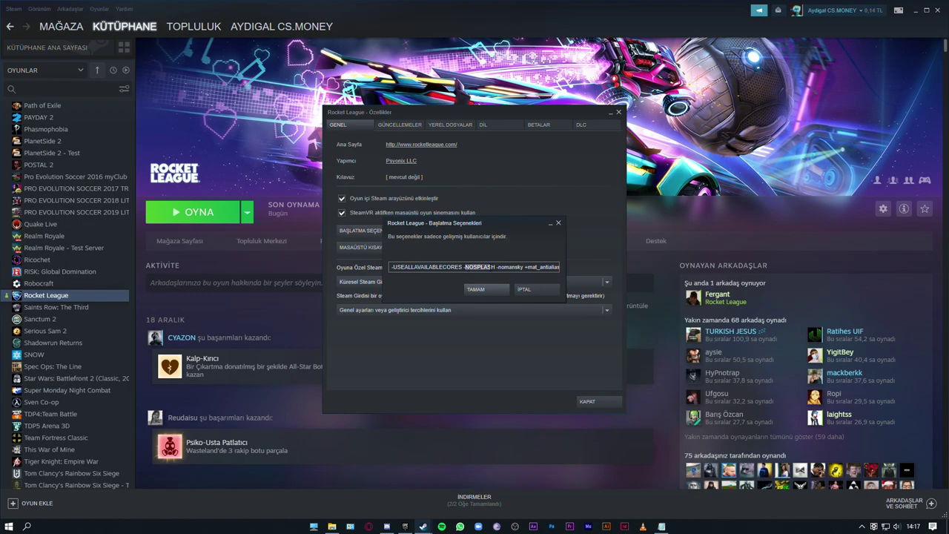
left_click(540, 267)
left_click_drag(524, 266, 606, 265)
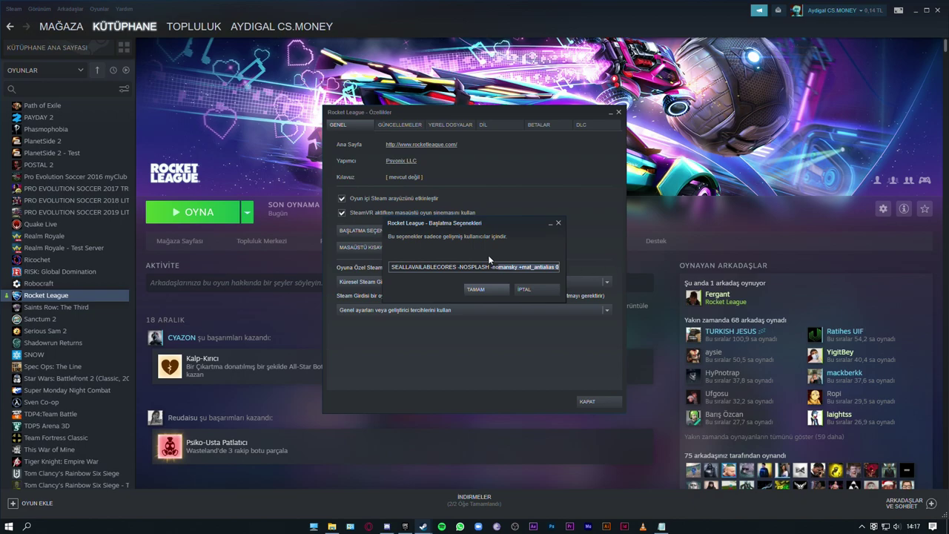
Step: Accept the Rocket League launch options and close the game's properties
left_click(444, 267)
left_click(495, 288)
left_click(591, 401)
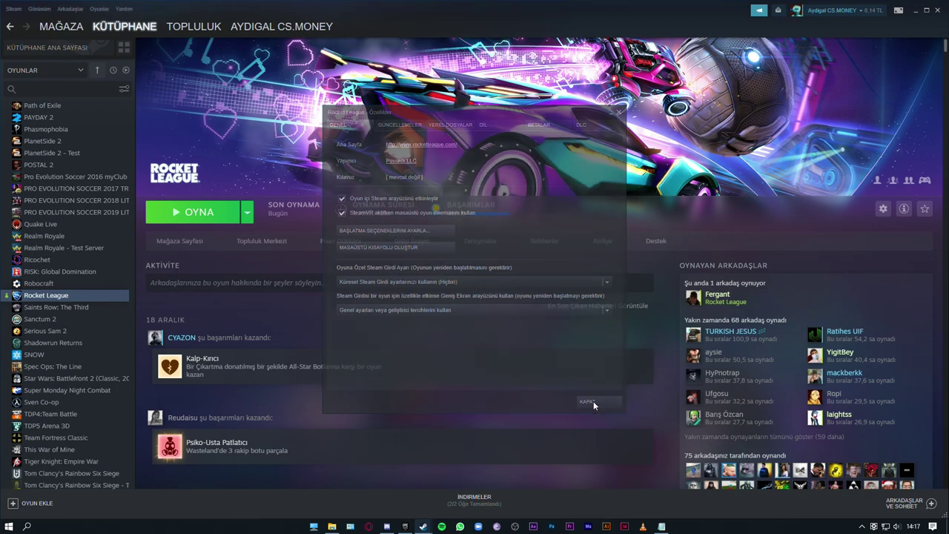
Step: Switch to the Epic Games Launcher and examine the end of its settings page
left_click(406, 527)
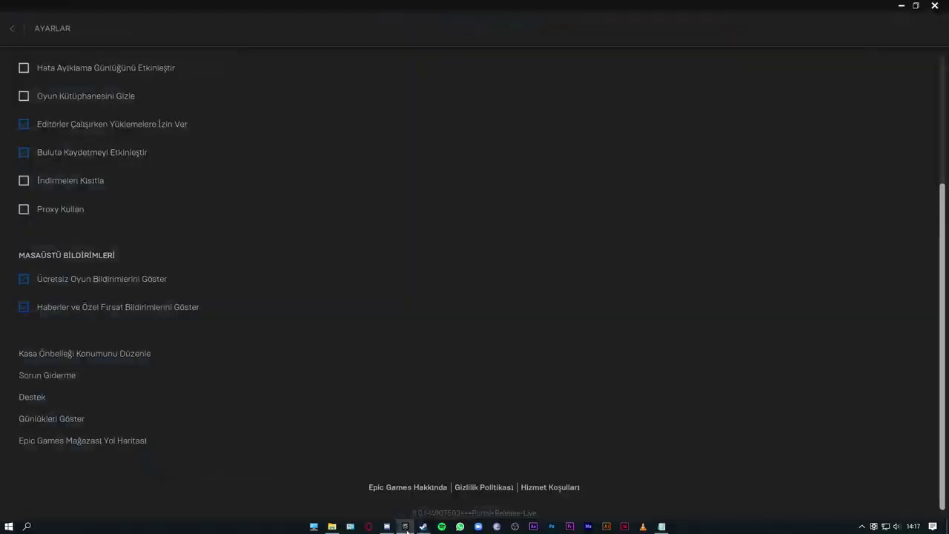
left_click(12, 28)
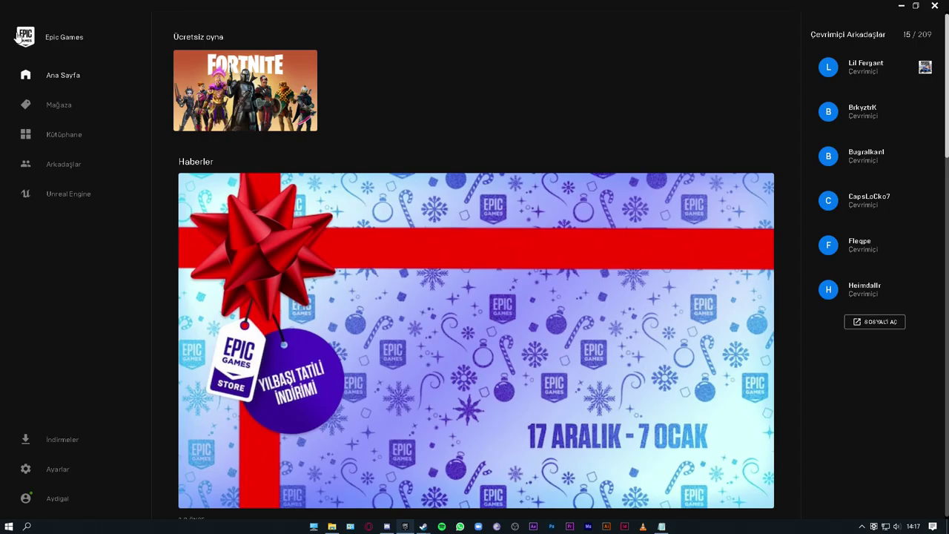
left_click(37, 470)
scroll(78, 67, "down", 4)
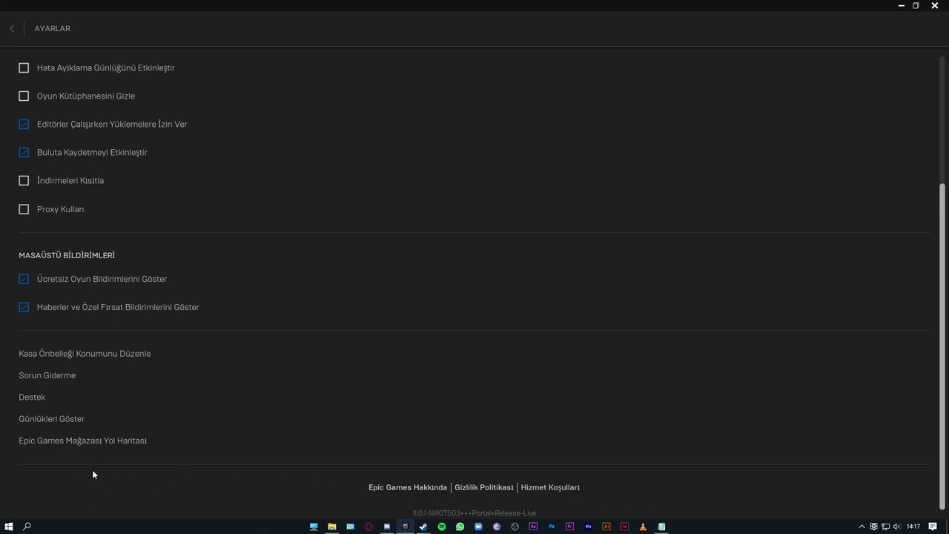
Step: Copy the launch options from the Başlatma Seçenekleri text file again and return to the Epic Games settings
left_click(661, 526)
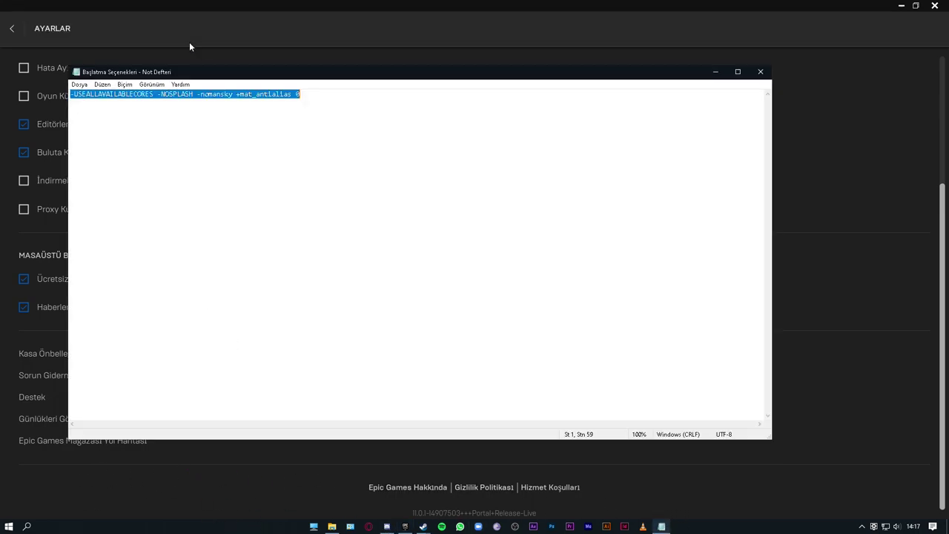
right_click(194, 94)
left_click(111, 124)
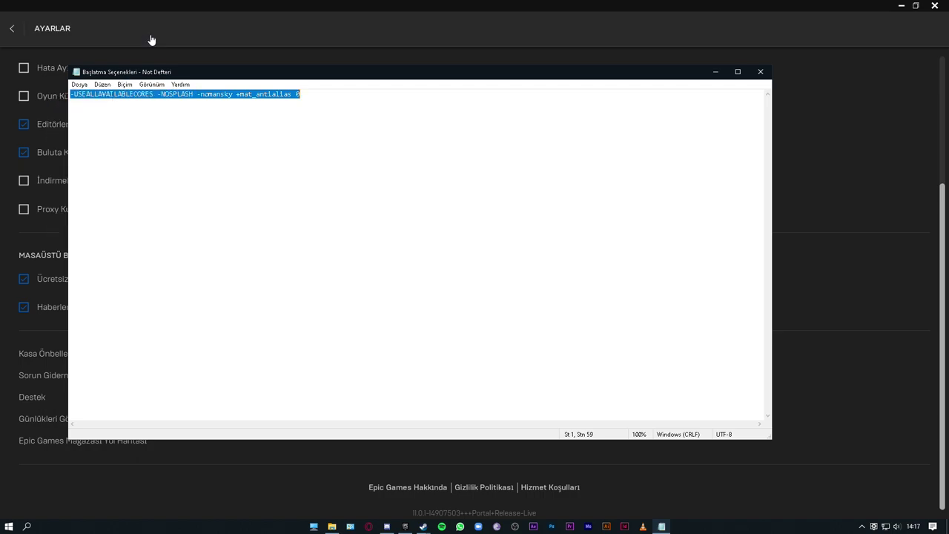
left_click(220, 10)
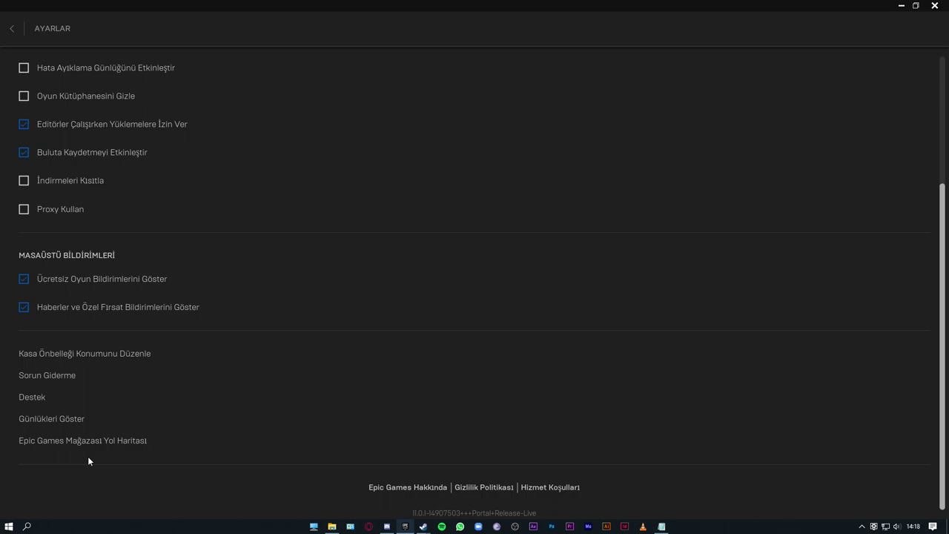
Step: Examine the language and preference options in the Epic Games settings and leave the page
scroll(97, 452, "up", 2)
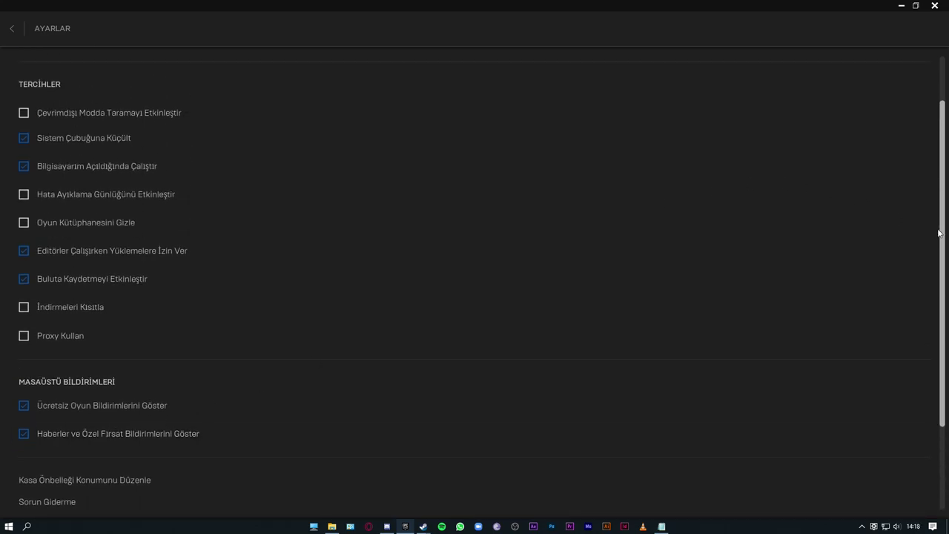
scroll(938, 233, "up", 2)
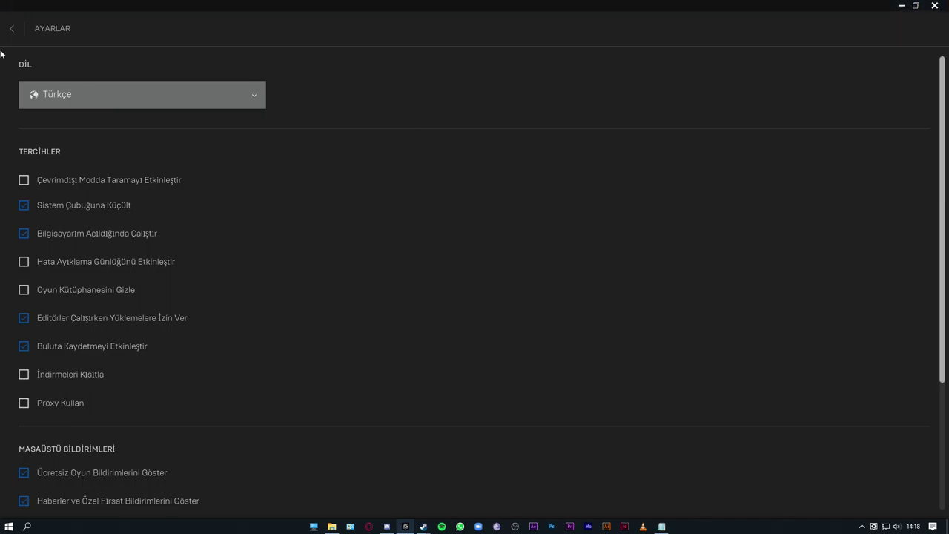
left_click(12, 28)
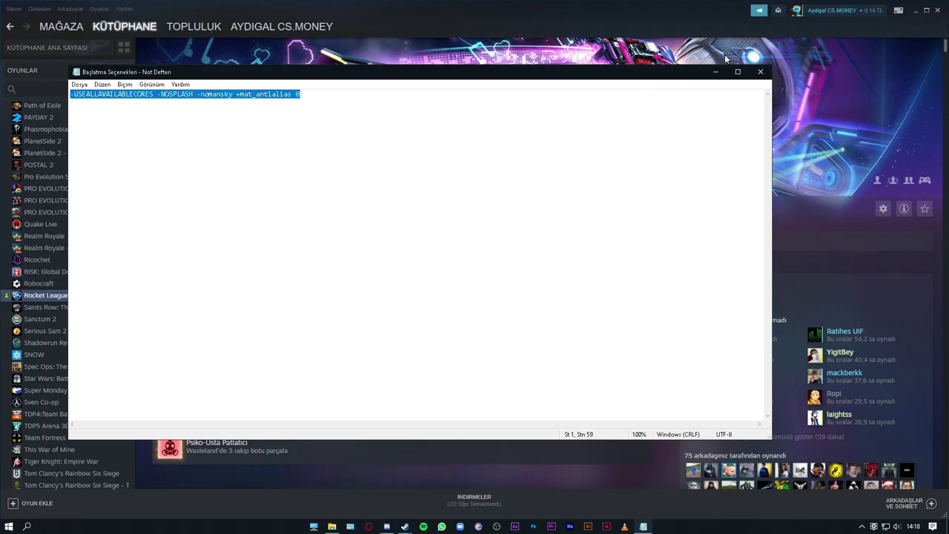
Step: Close the launch options text file and select TASystemSettings in the Aşırı Düşük folder inside Configs
left_click(760, 72)
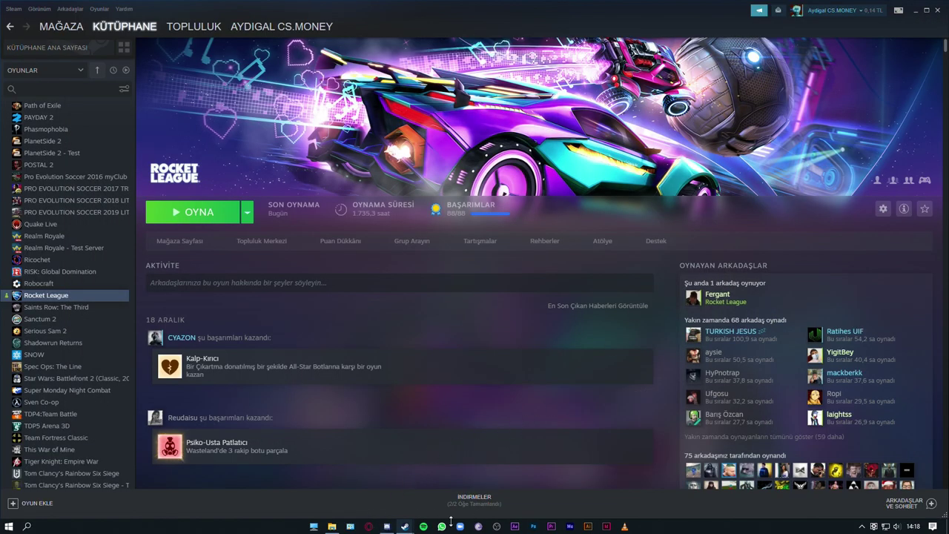
left_click(331, 527)
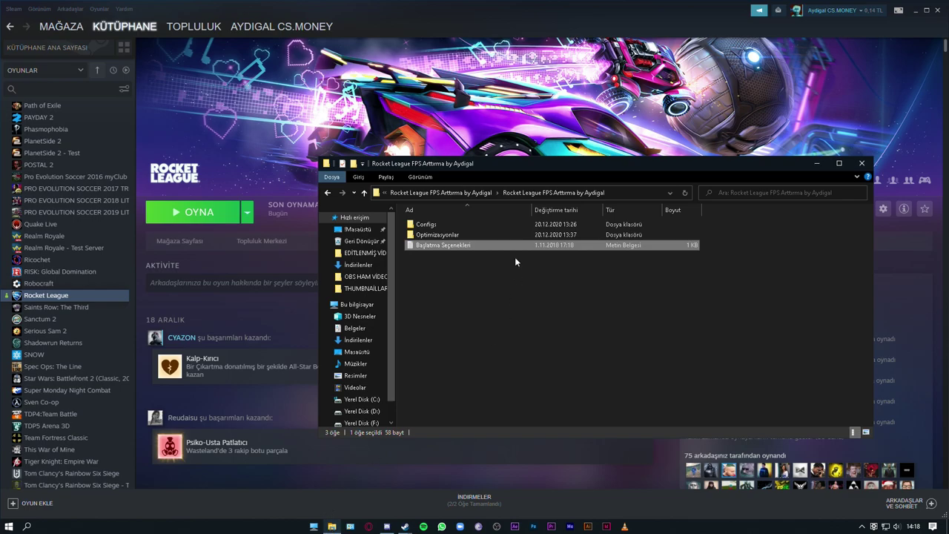
double_click(436, 226)
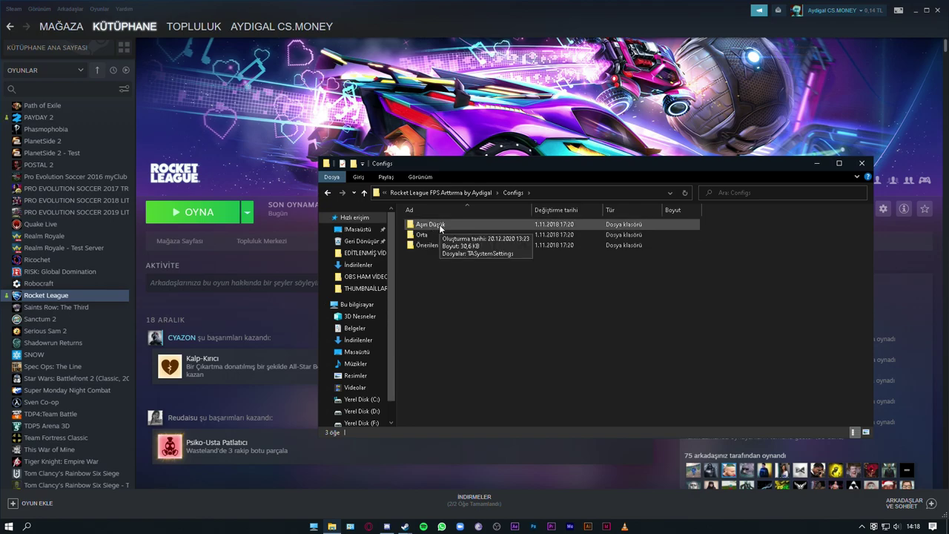
double_click(438, 224)
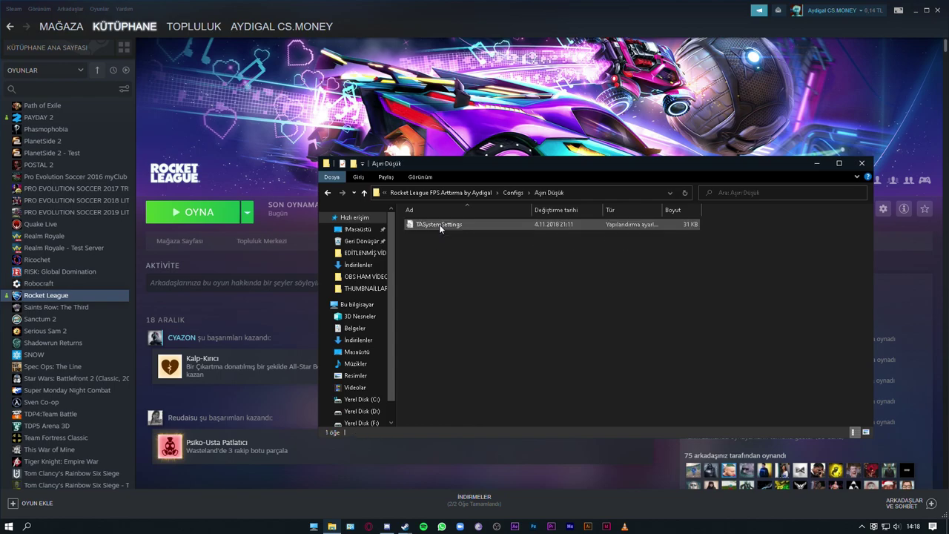
left_click(439, 224)
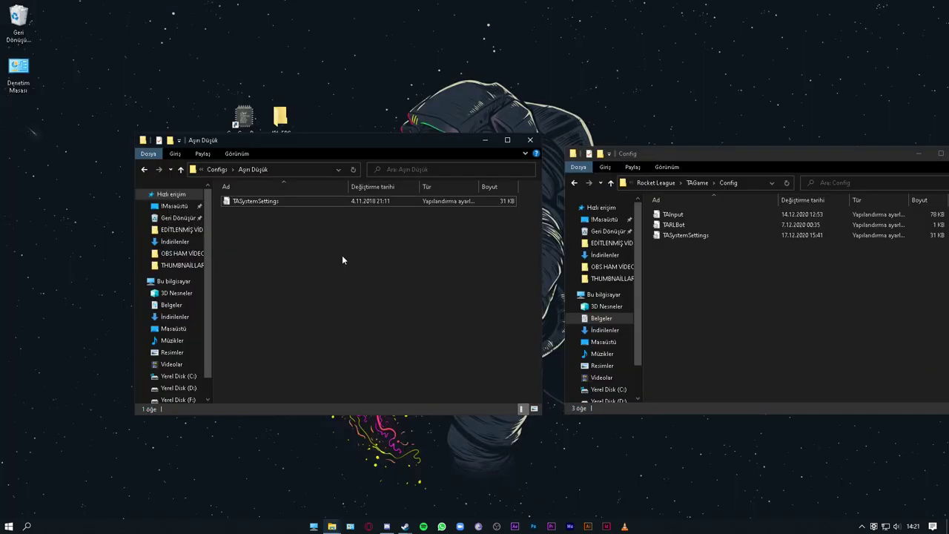
Step: Close the Aşırı Düşük window and reopen the !RL FPS ARTTIRMA folder from the desktop down to Configs
left_click(530, 140)
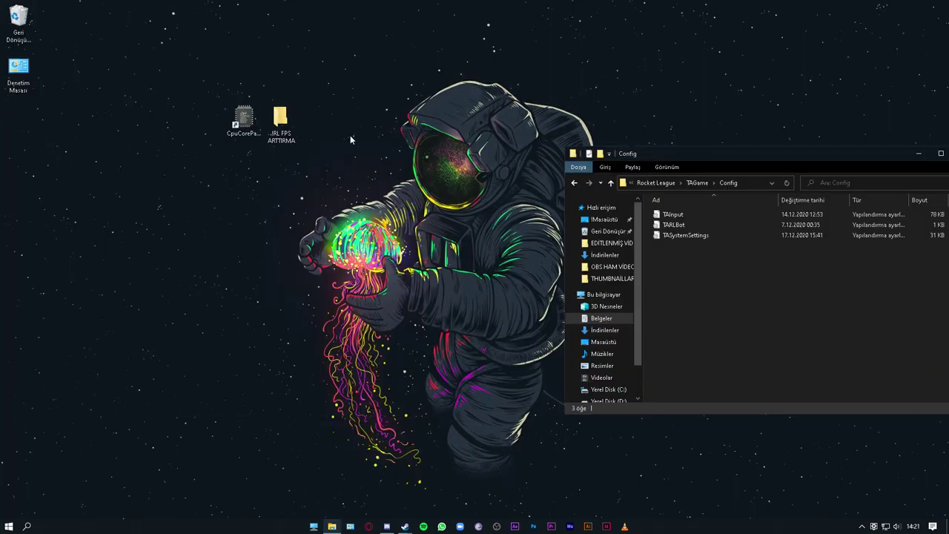
double_click(279, 118)
double_click(118, 69)
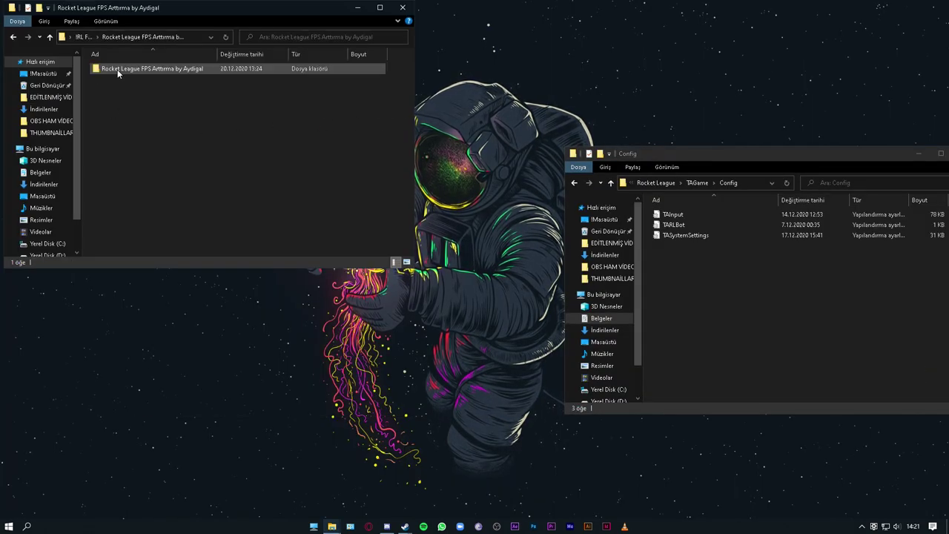
double_click(116, 71)
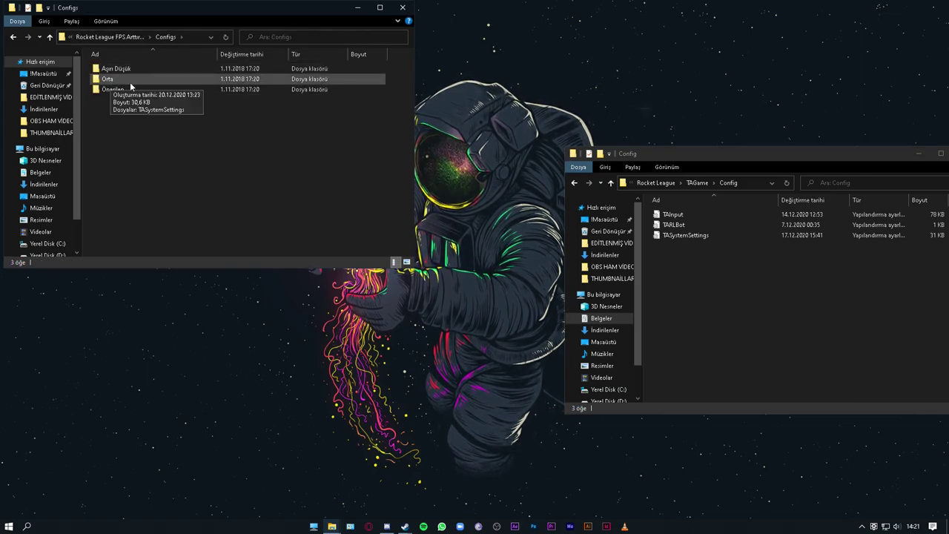
Step: Look at the contents of the Orta and Önerilen config folders
left_click(105, 81)
double_click(106, 80)
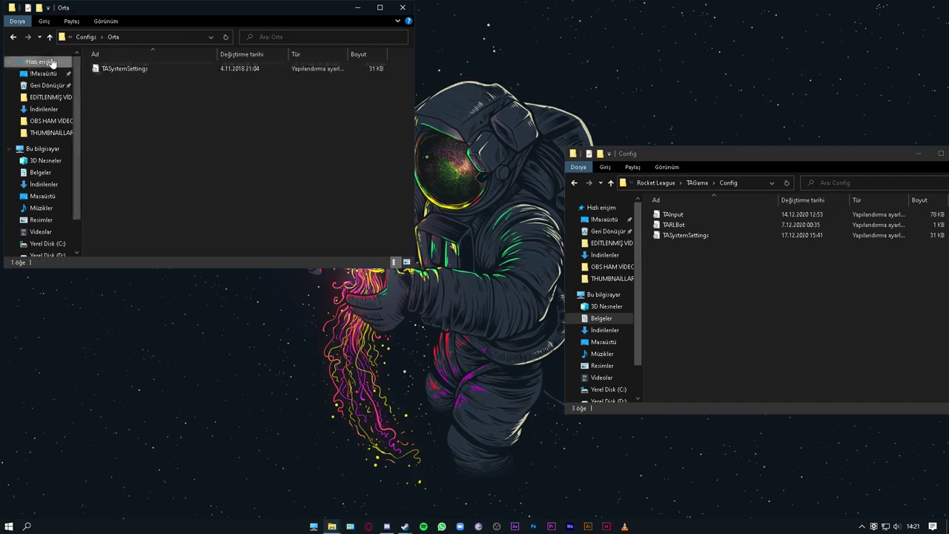
key("alt+Left")
left_click(117, 89)
double_click(118, 89)
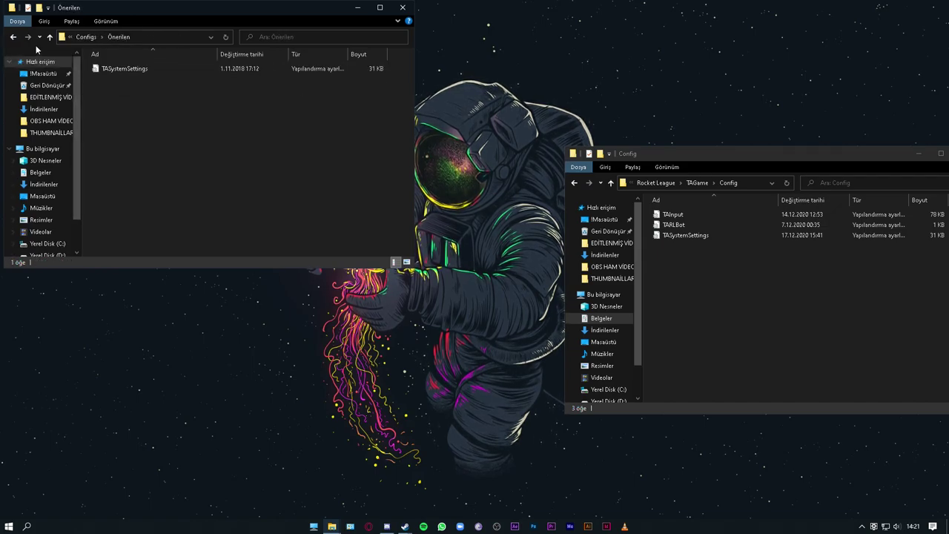
Step: Go back to Configs, open the Aşırı Düşük folder and place the game's Config window beside it
left_click(12, 36)
double_click(189, 69)
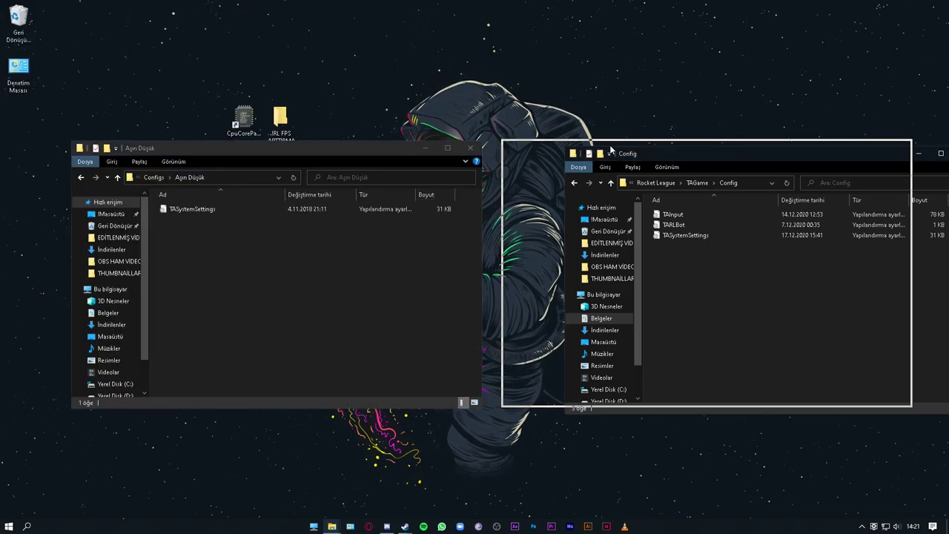
left_click_drag(610, 149, 609, 156)
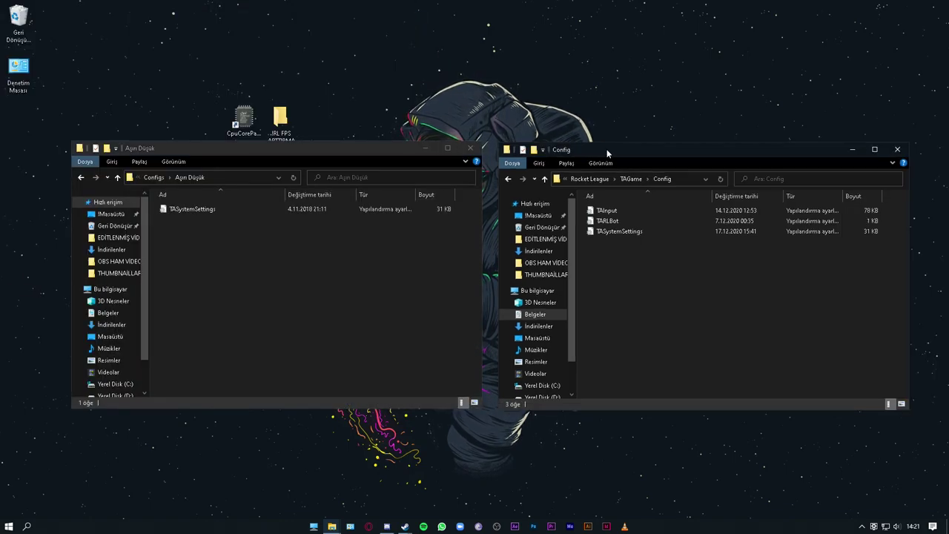
Step: Close the game's Config window and open a new File Explorer window at the My Games folder in Belgeler
left_click(899, 148)
middle_click(331, 526)
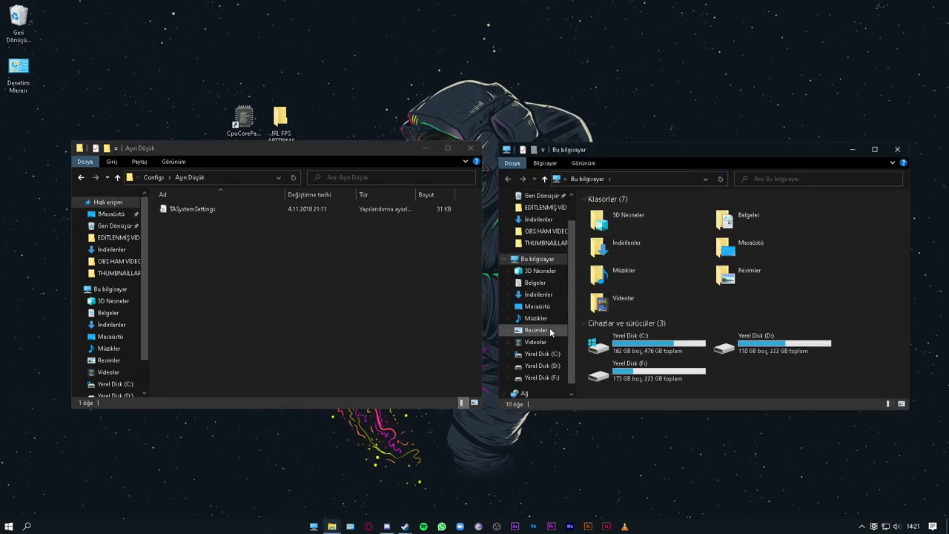
left_click(535, 282)
double_click(632, 263)
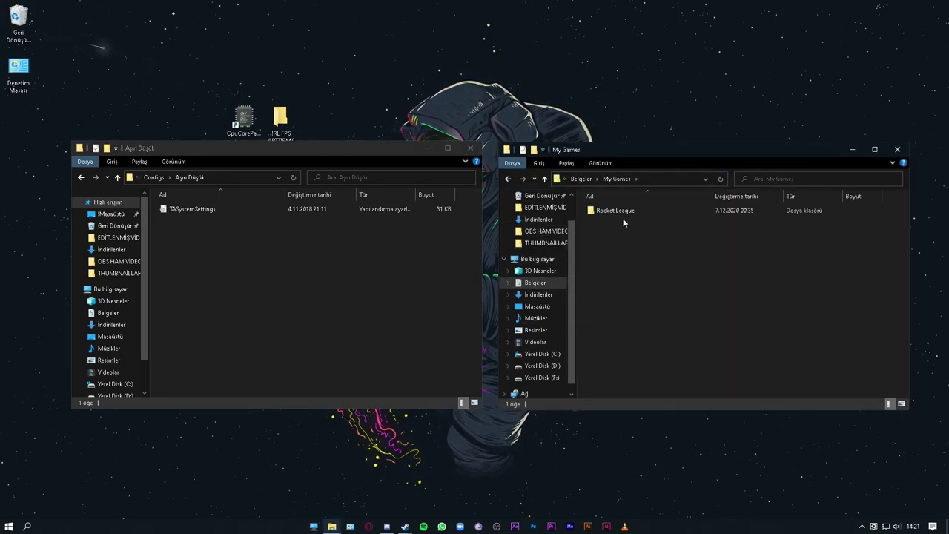
double_click(622, 212)
double_click(618, 211)
double_click(617, 210)
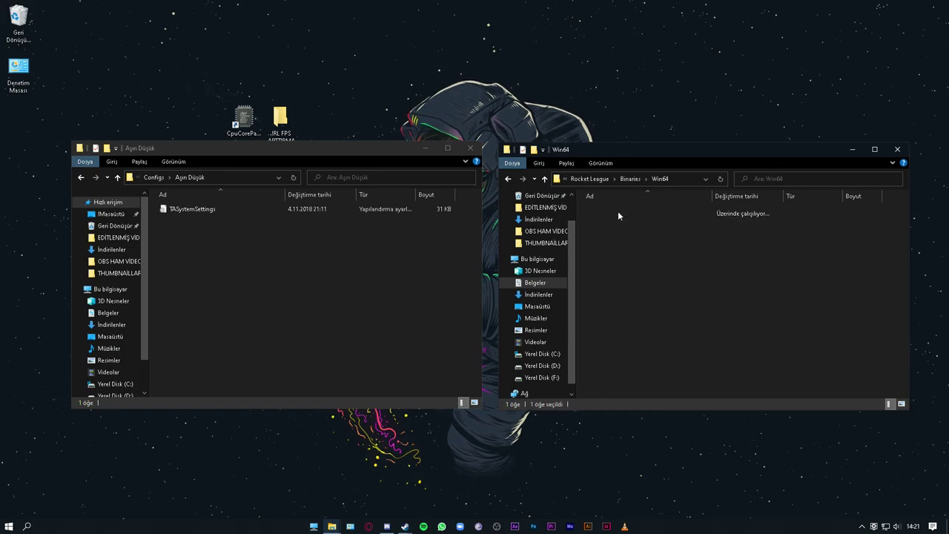
left_click(508, 179)
left_click(508, 178)
left_click(507, 178)
Step: Open the Config folder under Rocket League > TAGame in My Games
double_click(600, 211)
double_click(610, 222)
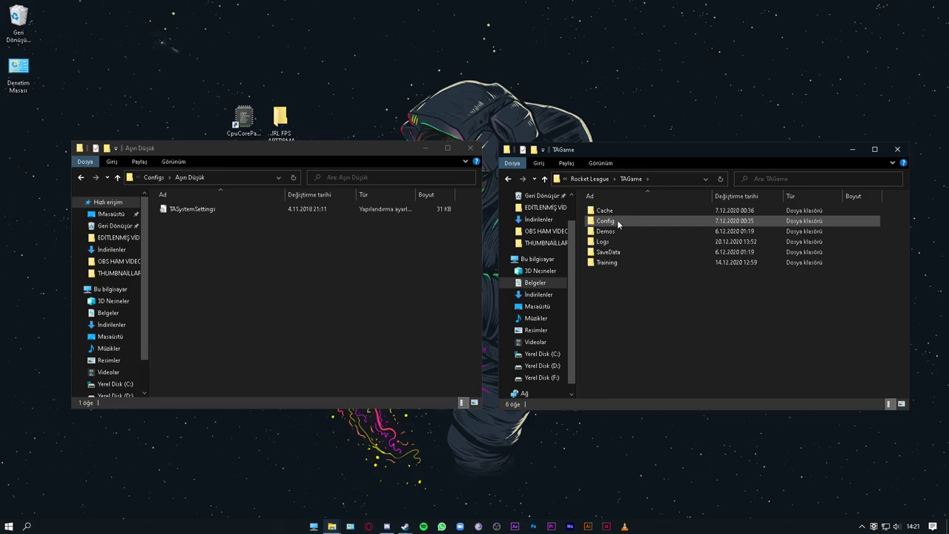
double_click(617, 220)
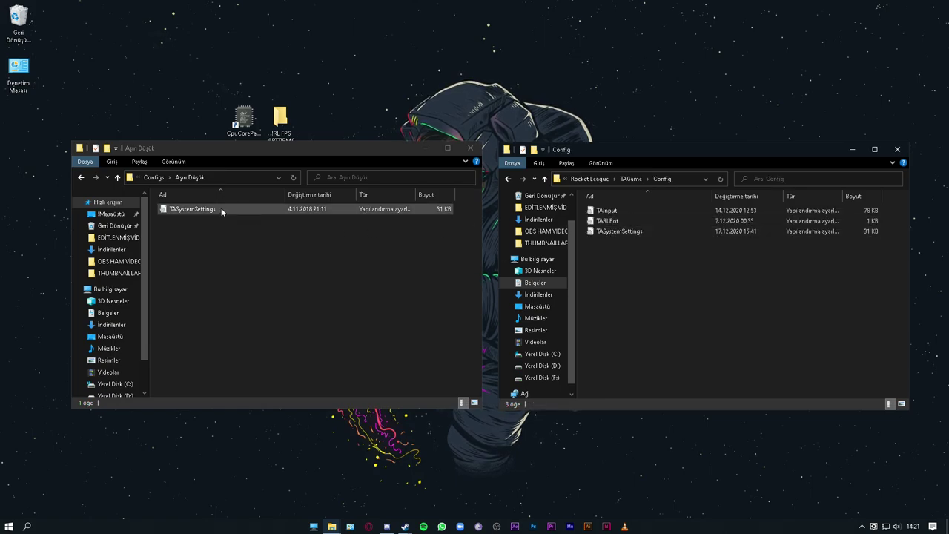
Step: Back up the game's TASystemSettings file by copying it from the Config folder to the desktop
left_click(618, 230)
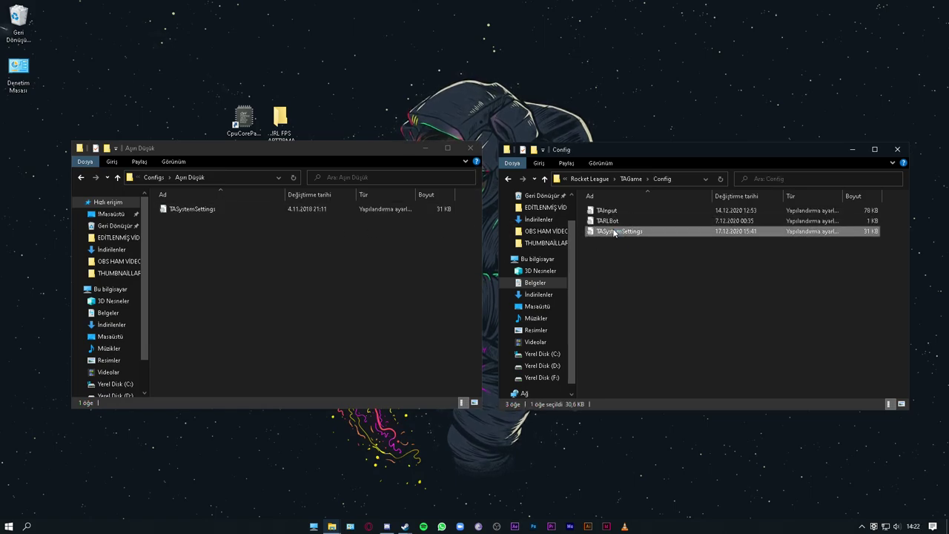
right_click(618, 231)
left_click(486, 432)
right_click(445, 82)
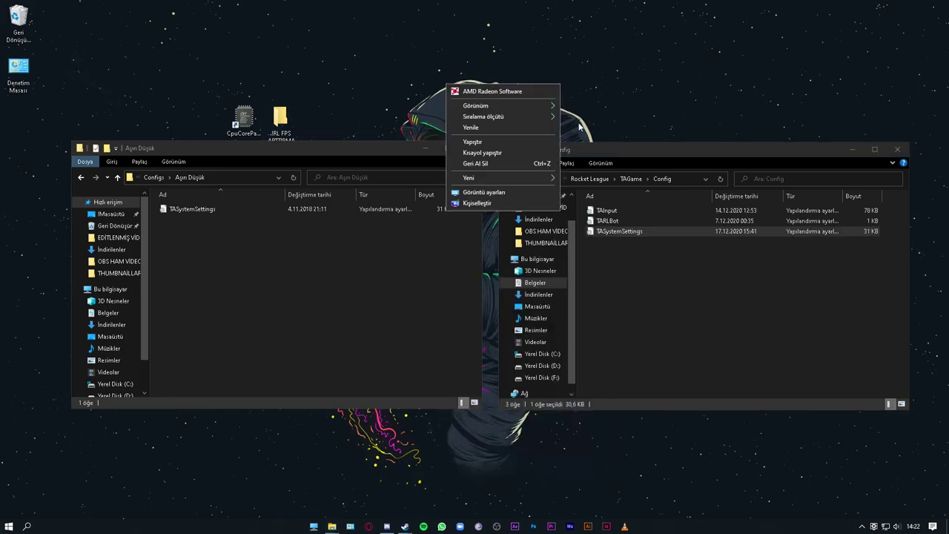
left_click(502, 132)
left_click_drag(592, 94, 479, 94)
Step: Copy TASystemSettings from the Aşırı Düşük folder into the game's Config folder, replacing the existing file
left_click(194, 209)
right_click(193, 210)
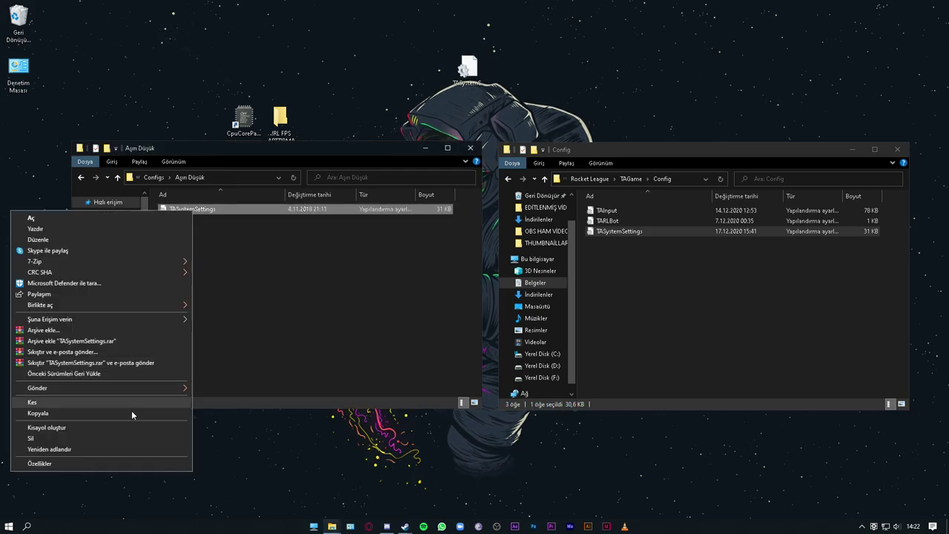
left_click(45, 416)
right_click(630, 296)
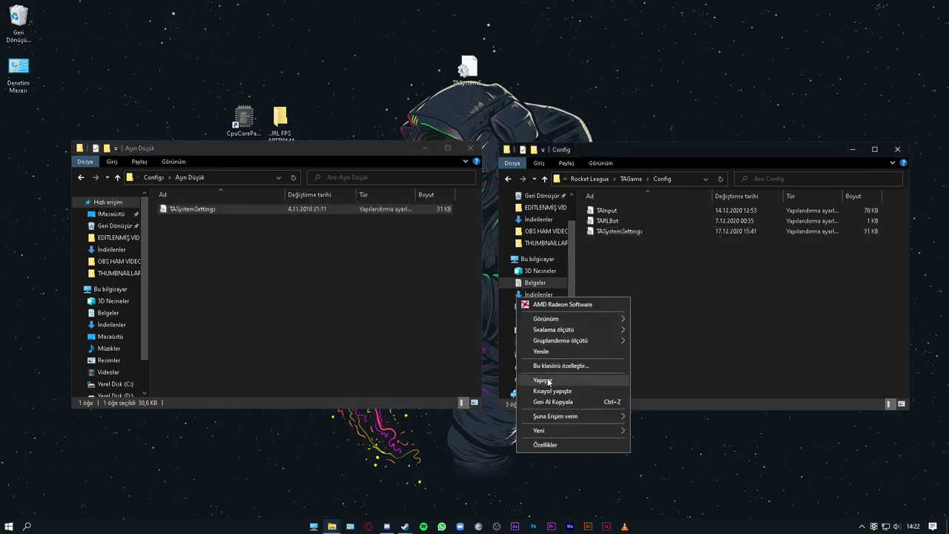
left_click(553, 380)
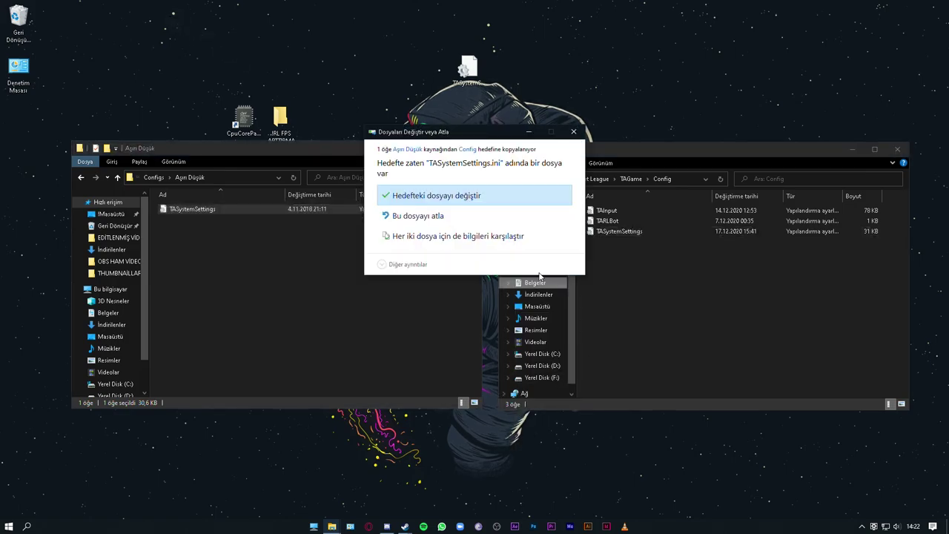
left_click(433, 200)
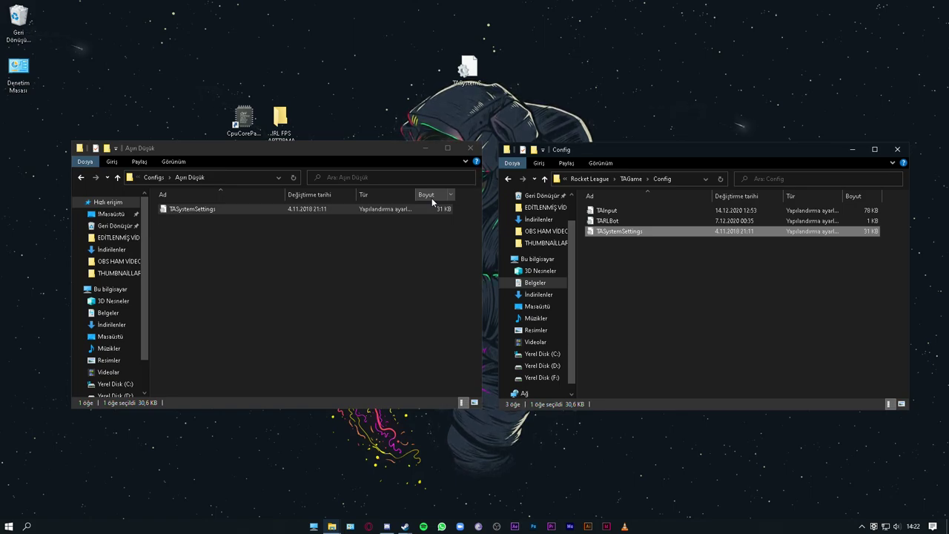
left_click(656, 271)
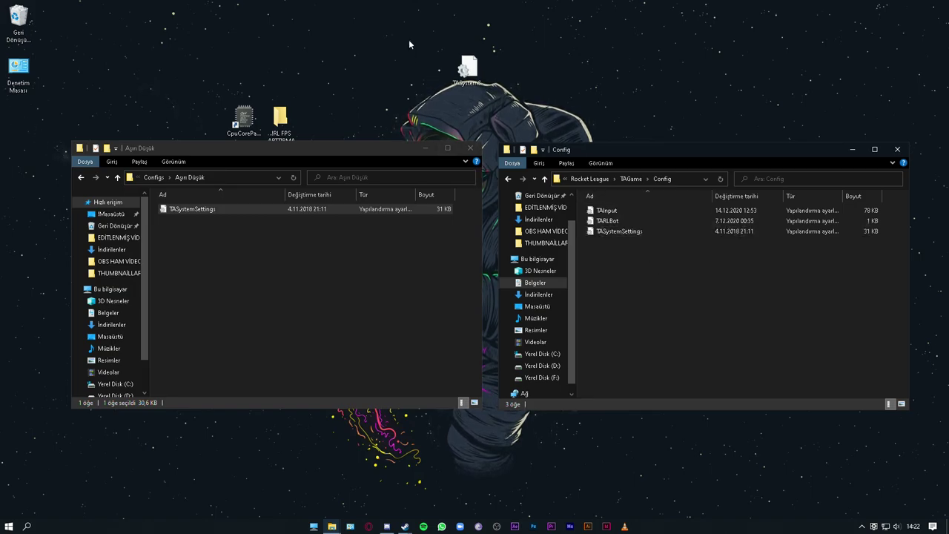
Step: Restore the backup TASystemSettings from the desktop into the game's Config folder, replacing the file there
left_click_drag(409, 39, 598, 99)
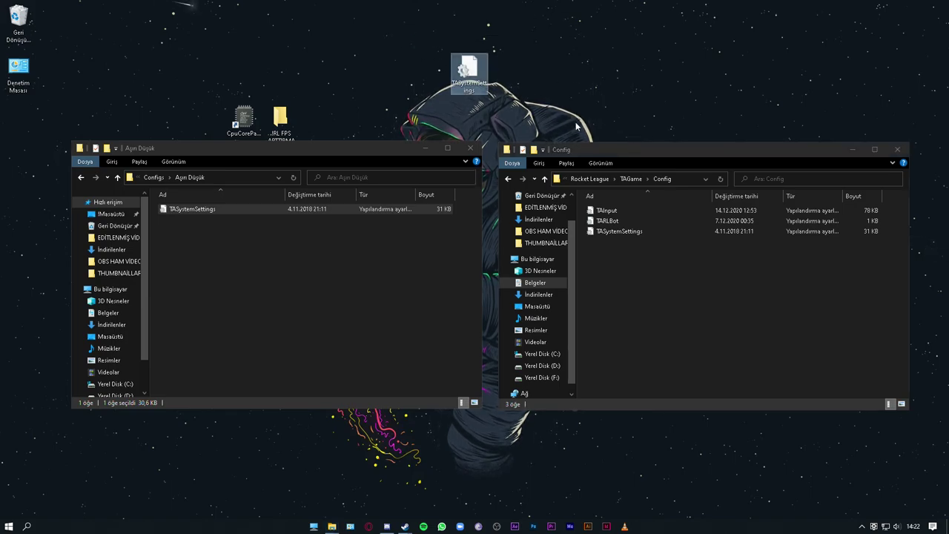
right_click(482, 71)
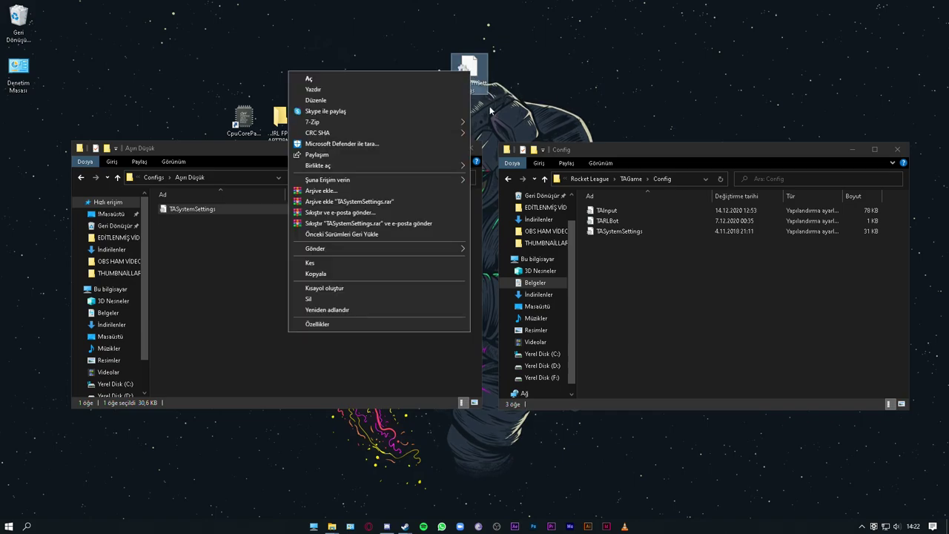
left_click(328, 277)
right_click(710, 310)
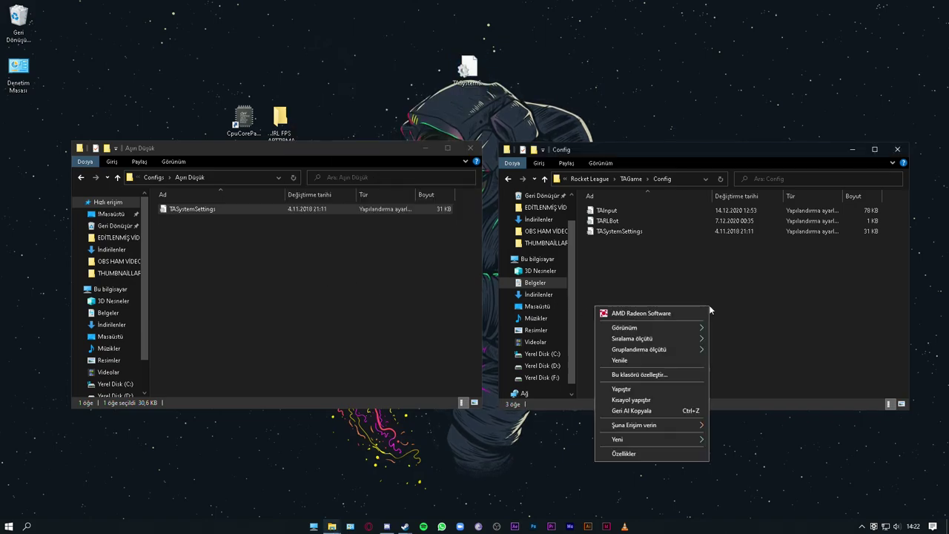
left_click(621, 389)
left_click(459, 205)
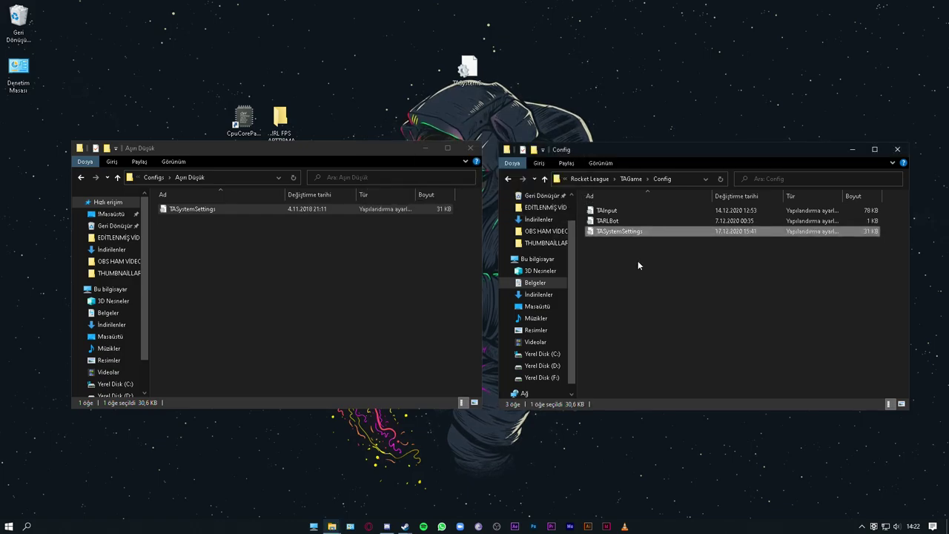
Step: Close both folder windows and open the Optimizasyonlar folder within !RL FPS ARTTIRMA on the desktop
left_click(470, 148)
left_click(905, 152)
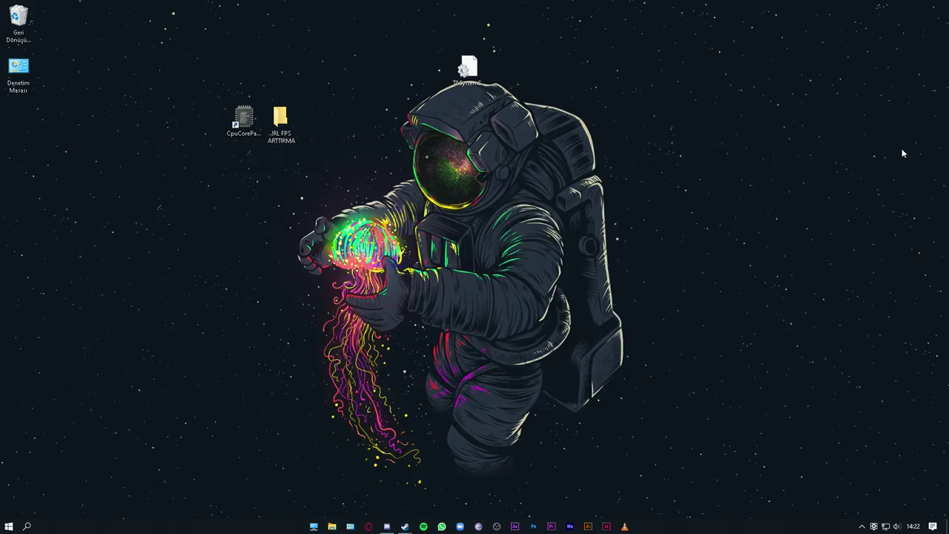
double_click(286, 134)
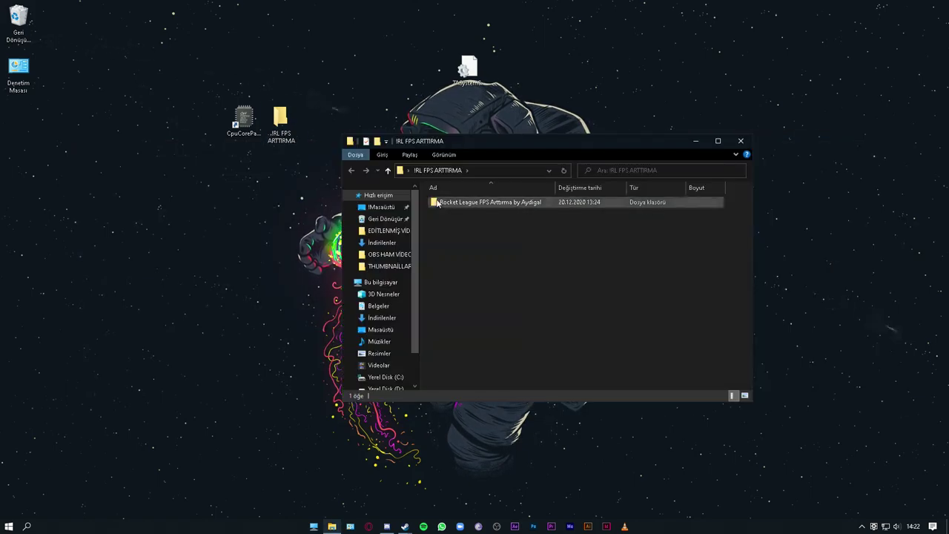
double_click(478, 201)
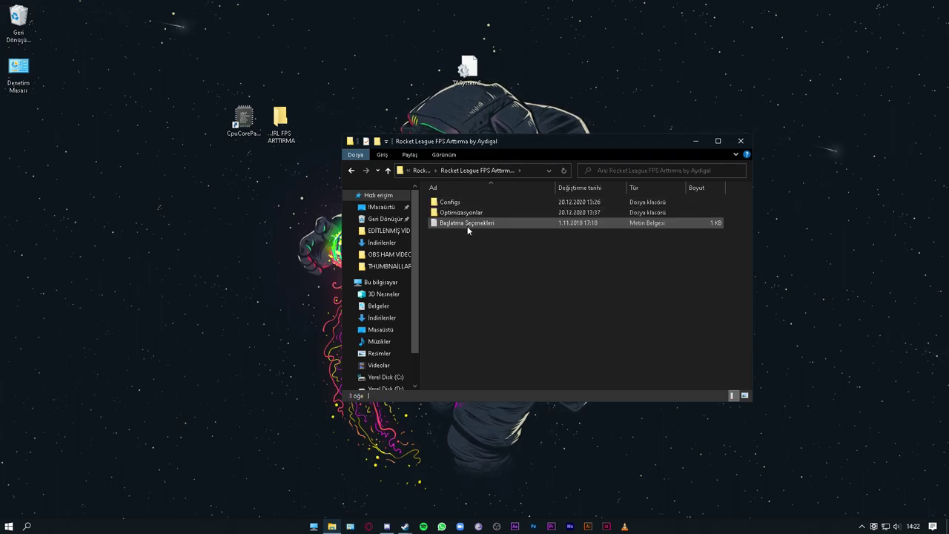
double_click(449, 201)
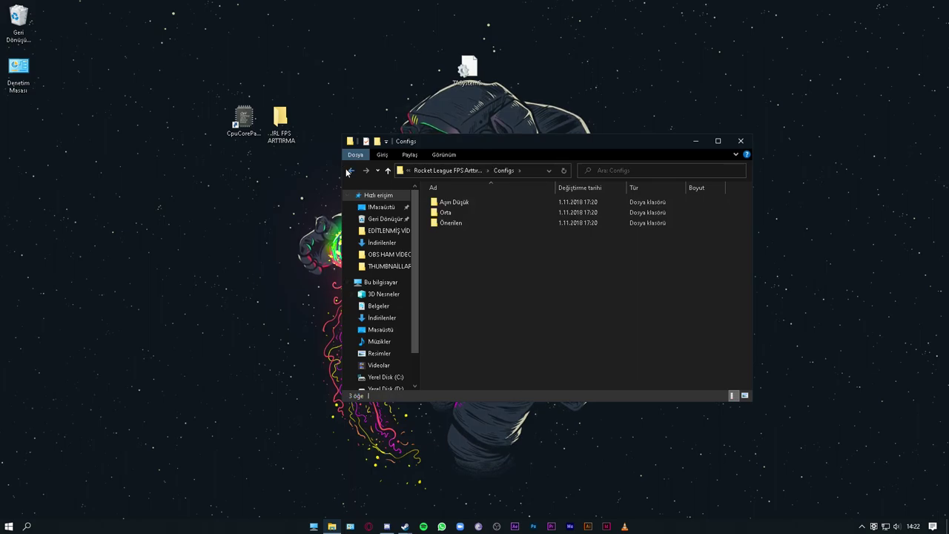
left_click(349, 171)
double_click(474, 214)
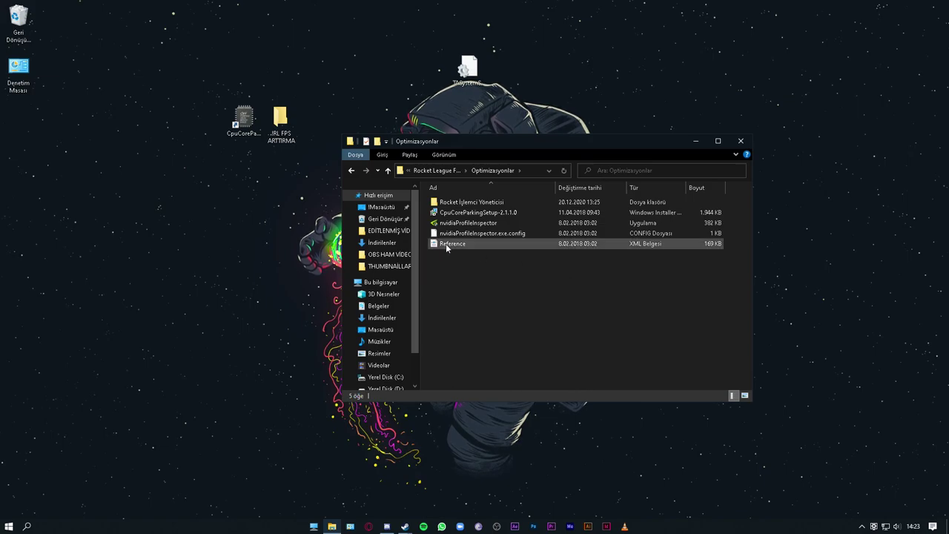
Step: Add the Yüksek Öncelik registry file from the Rocket İşlemci Yöneticisi folder to the Windows registry
double_click(458, 203)
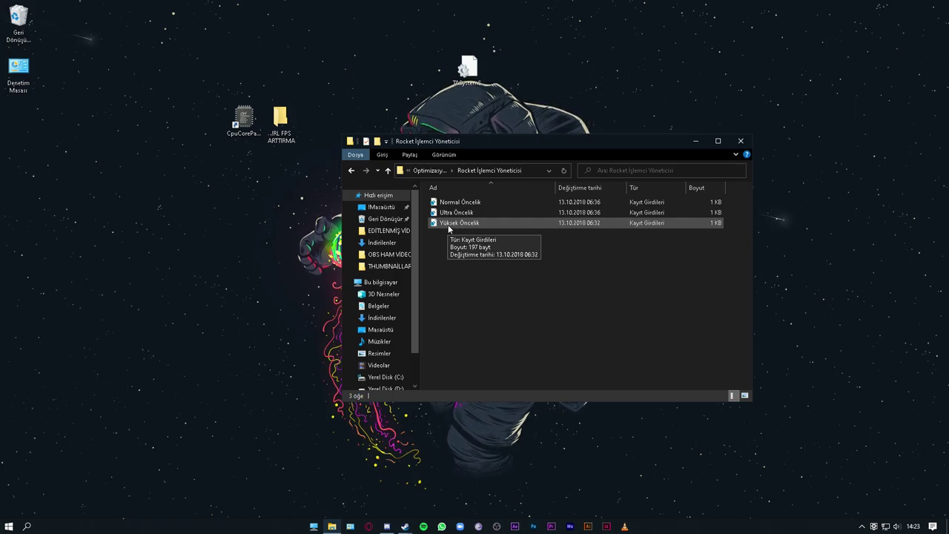
double_click(447, 224)
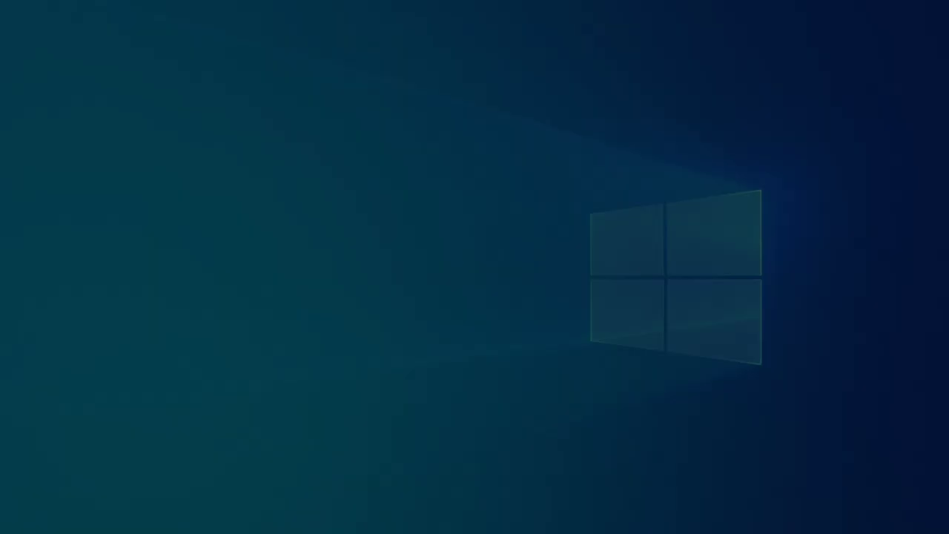
left_click(423, 324)
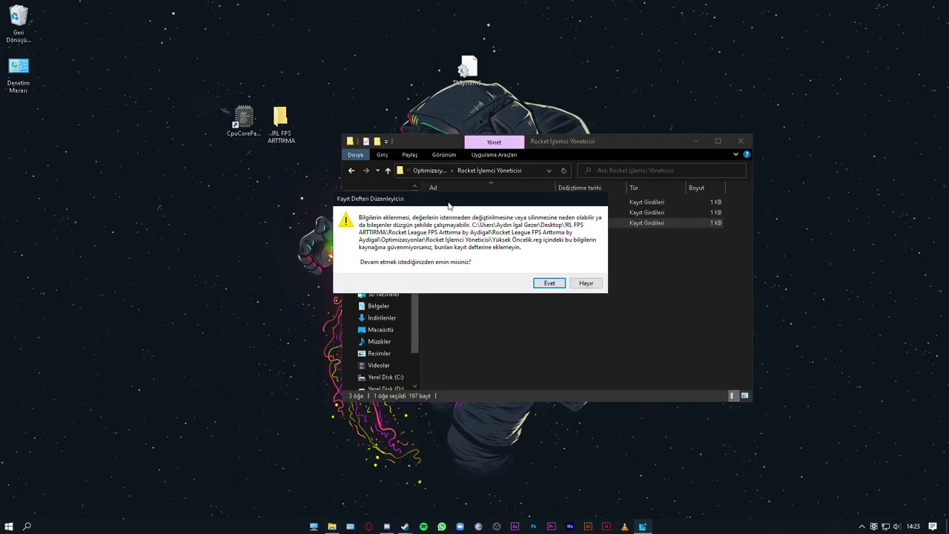
left_click_drag(449, 206, 571, 227)
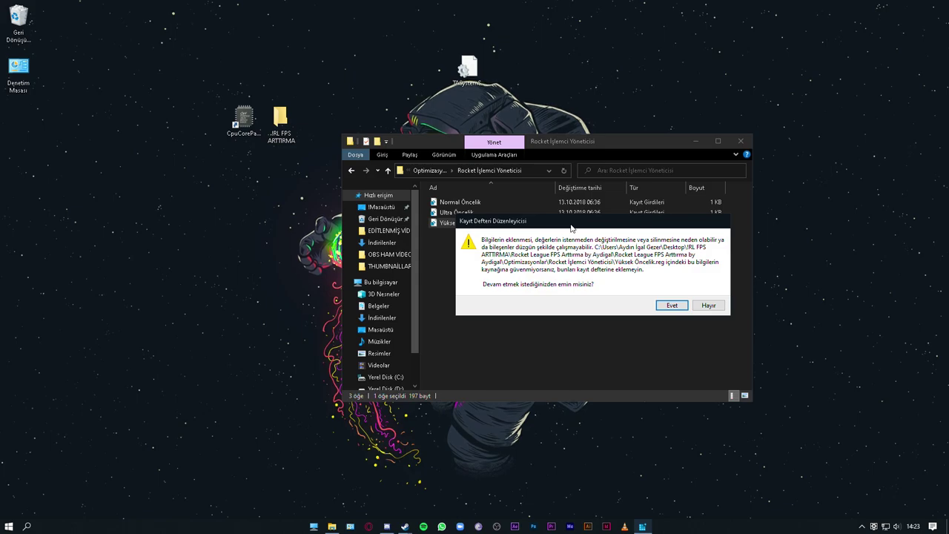
left_click(672, 307)
left_click(576, 268)
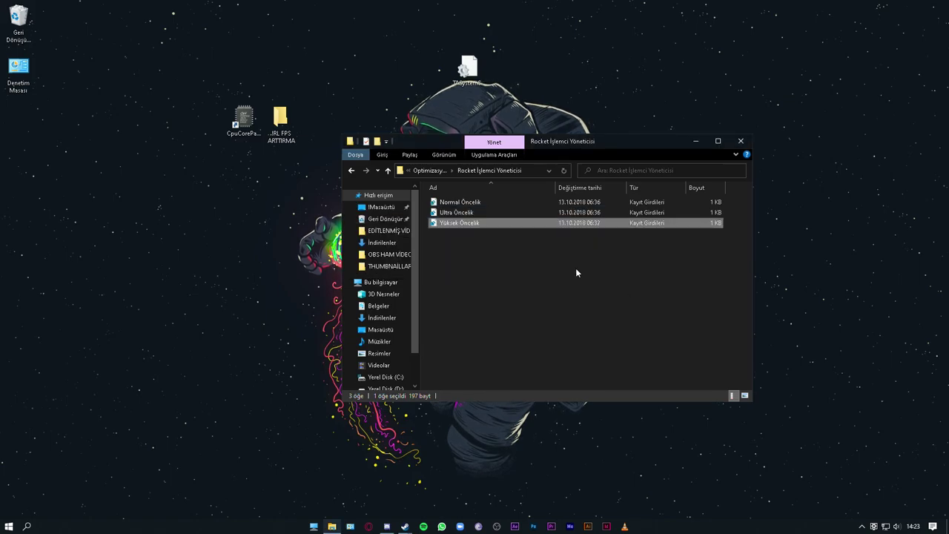
Step: Return to Optimizasyonlar, close that window and launch CPU Core Parking Manager from the desktop
left_click(352, 171)
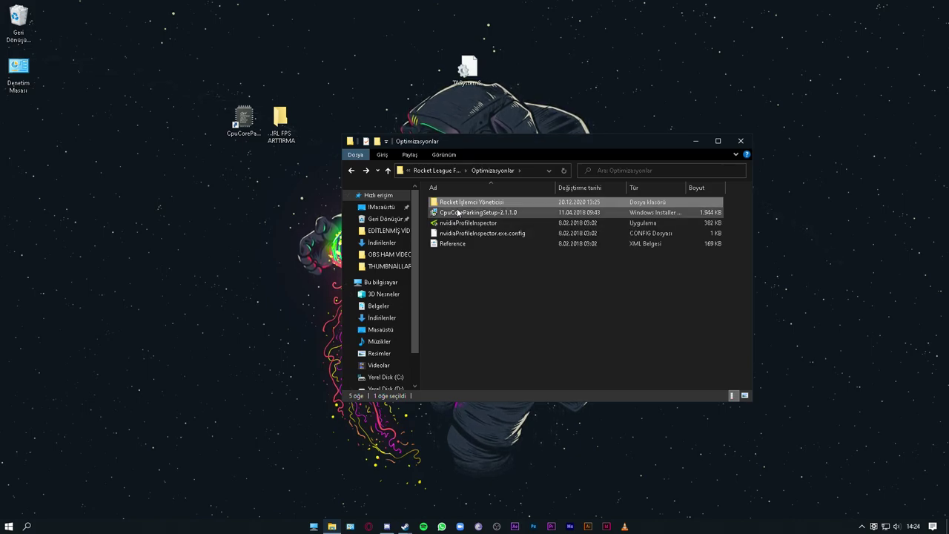
left_click(741, 143)
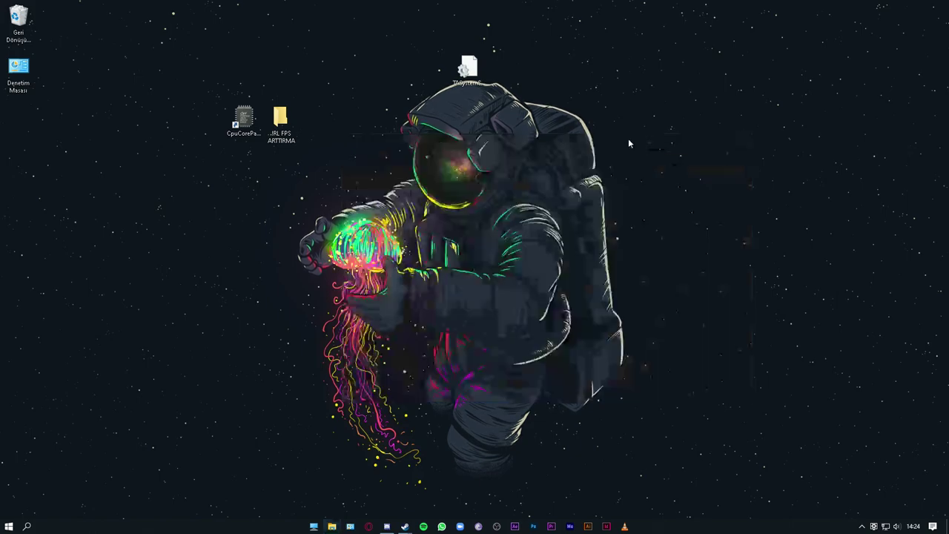
double_click(243, 121)
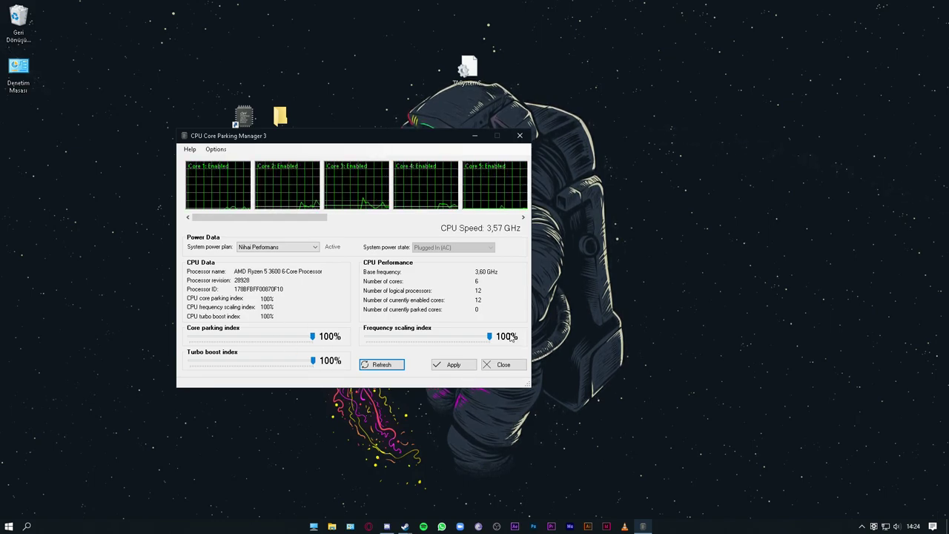
Step: Select the Nihai Performans system power plan, apply the CPU settings and close CPU Core Parking Manager
left_click(314, 248)
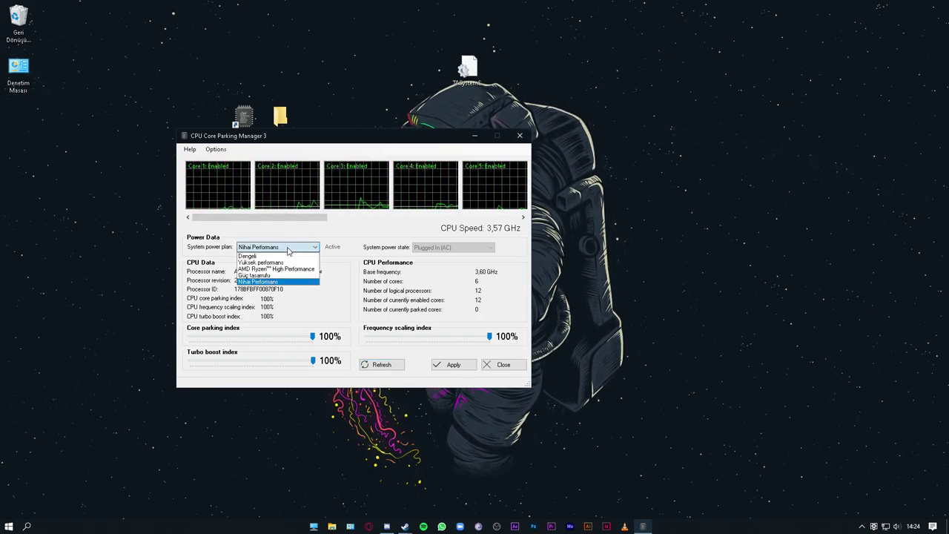
left_click(281, 257)
left_click(281, 247)
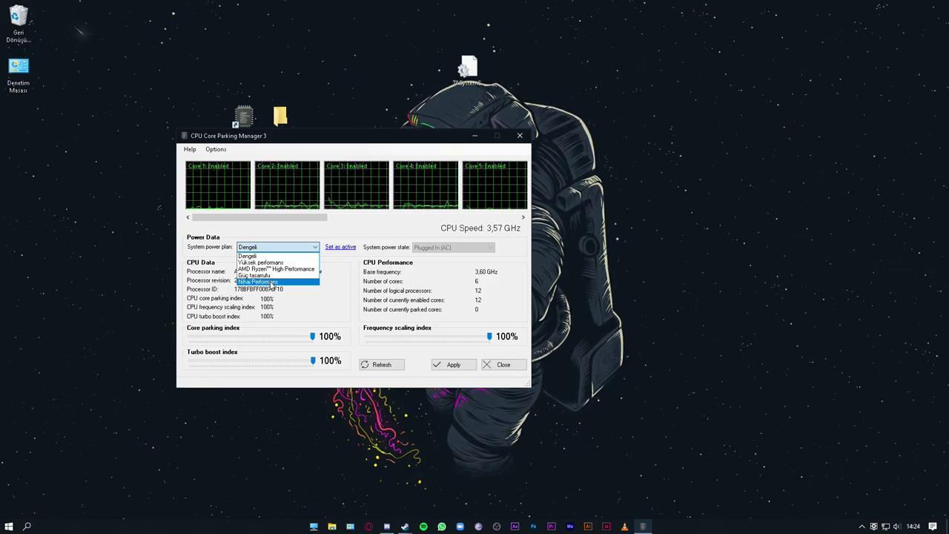
left_click(270, 282)
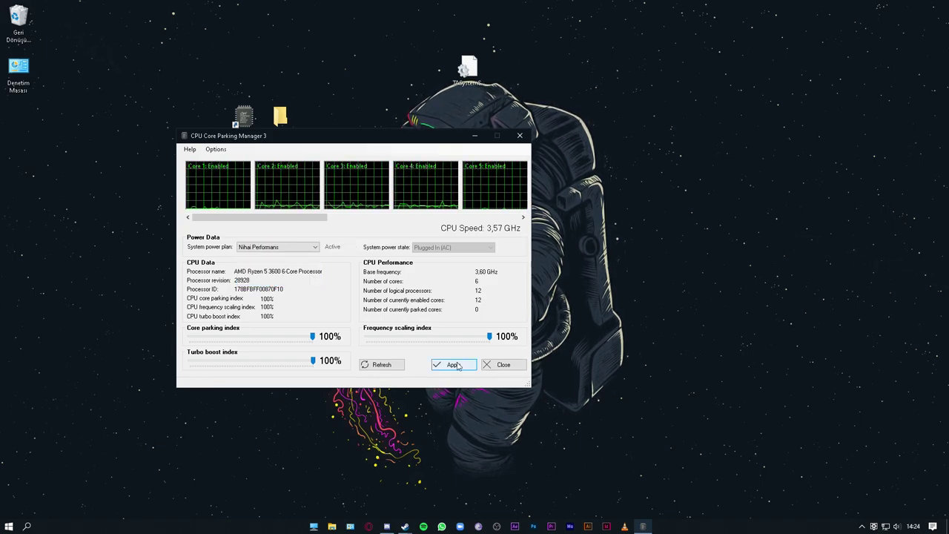
left_click(454, 364)
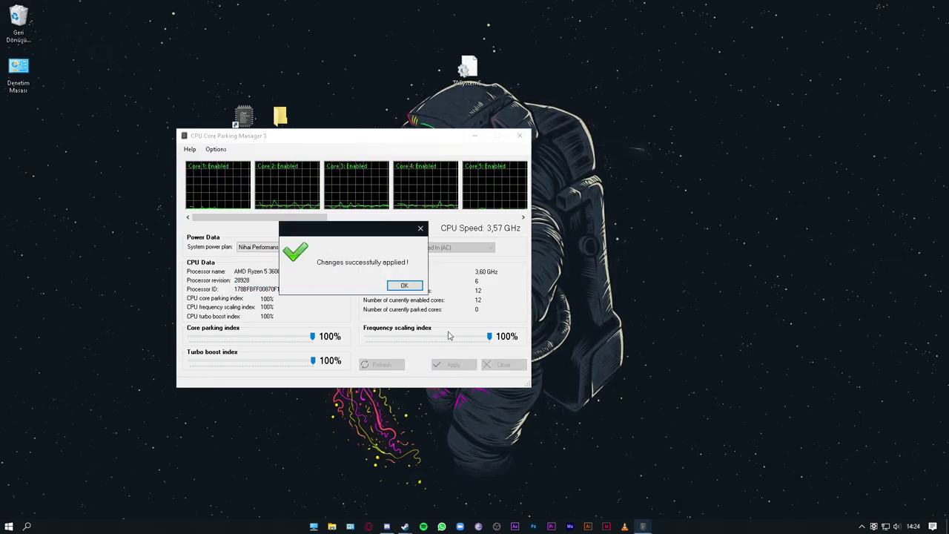
left_click(412, 289)
left_click(520, 136)
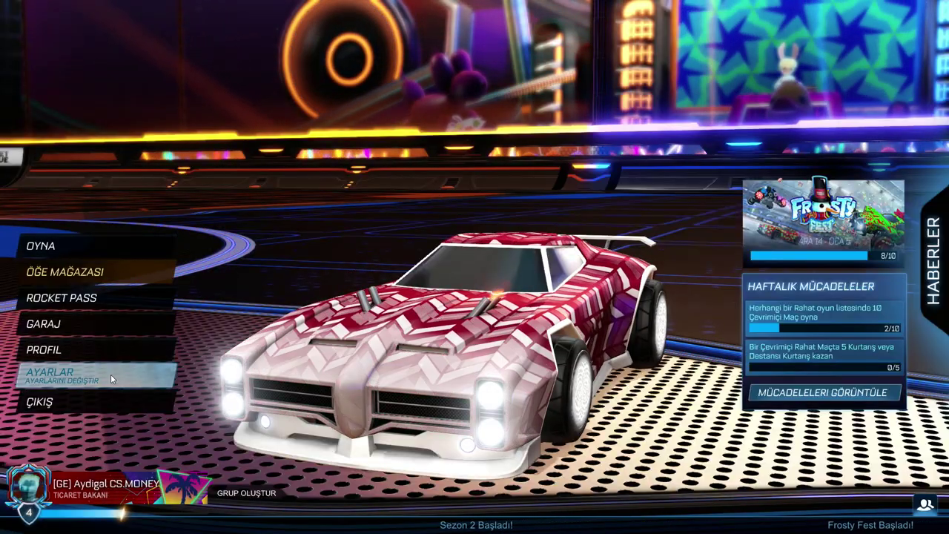
Step: Review the Görüntü settings from the main menu, including resolution, vertical sync and quality options, and return to the menu
left_click(111, 377)
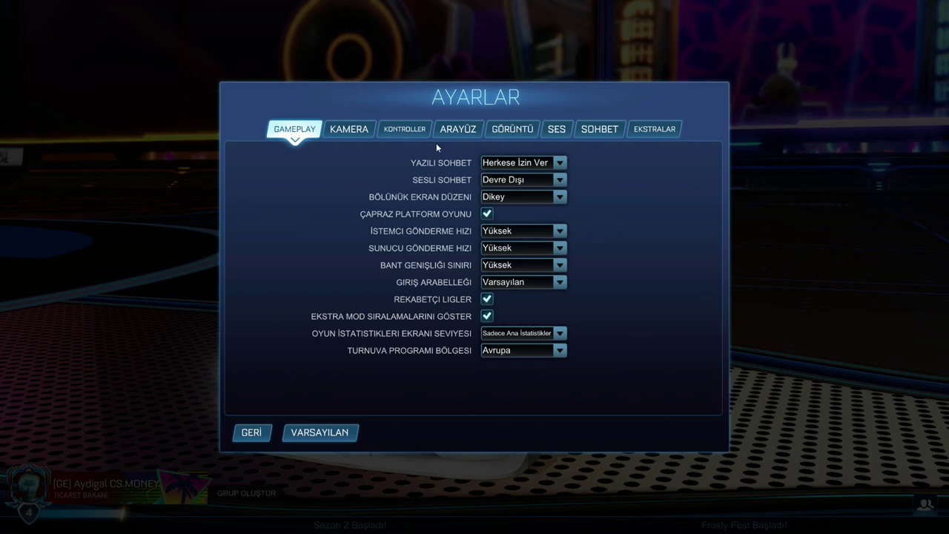
left_click(507, 131)
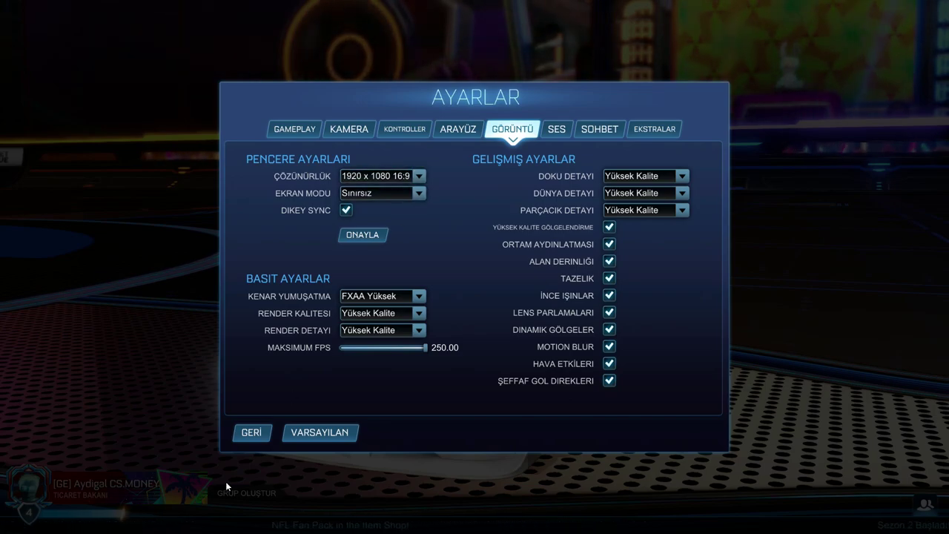
left_click(251, 432)
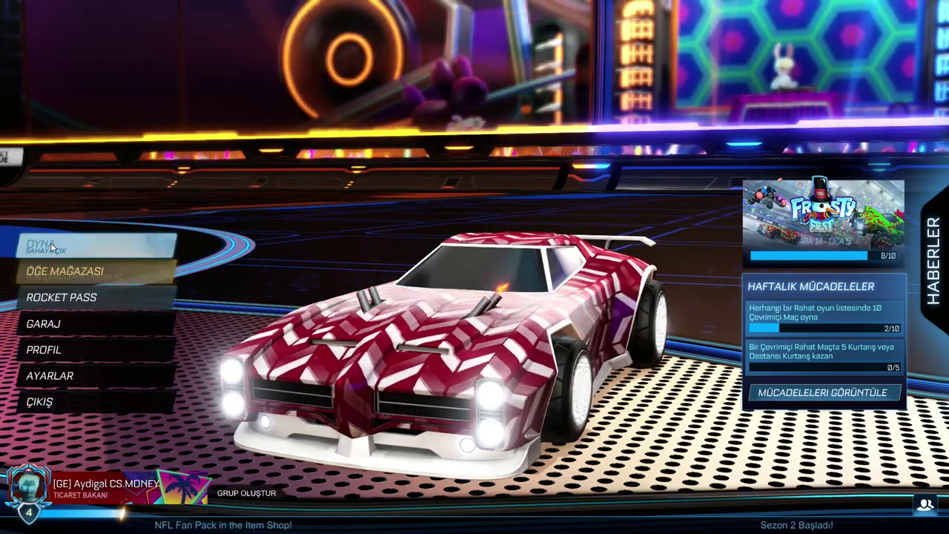
Step: Start a training session at Beckwith Parkı and drive the car toward the ball
left_click(59, 244)
left_click(275, 364)
left_click(271, 311)
left_click(470, 343)
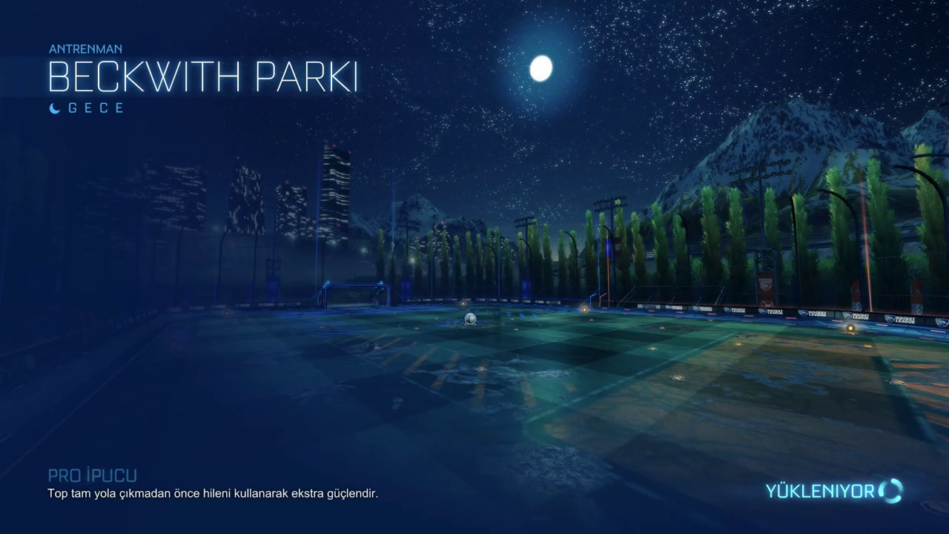
key("Escape")
key("Escape")
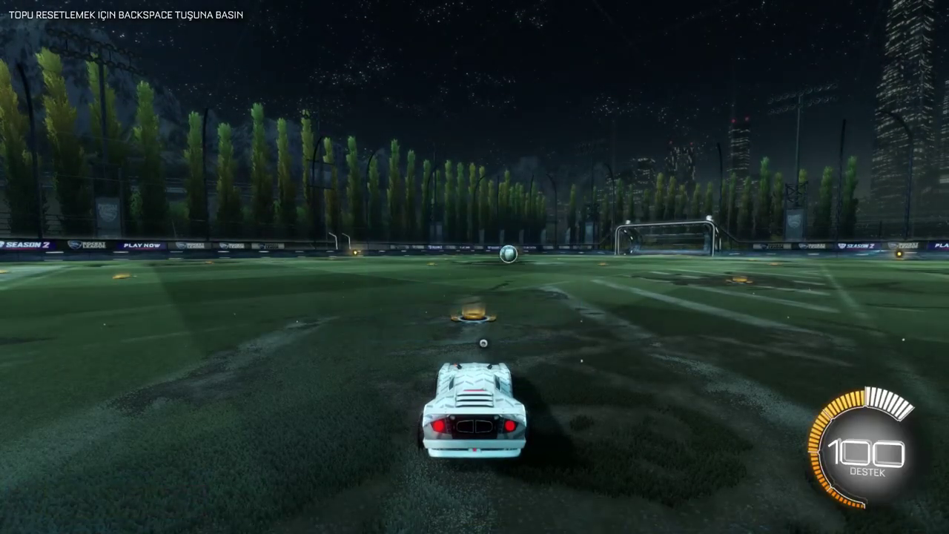
key("w")
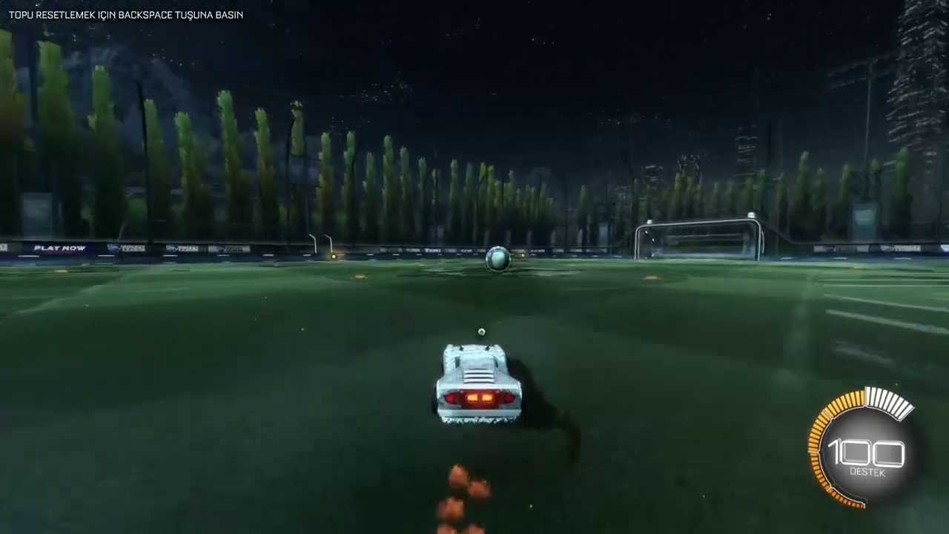
key("a")
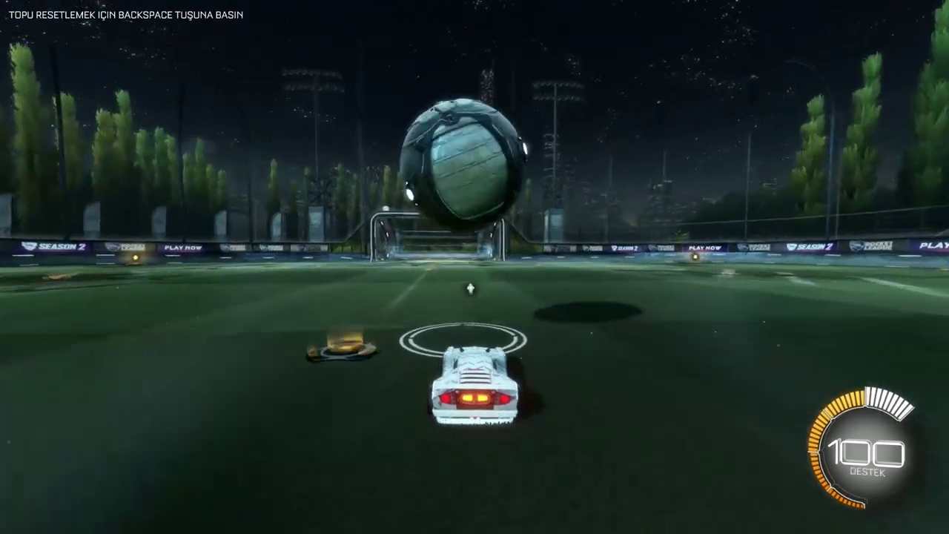
Step: Pause the training session and turn off Dikey Sync in the Görüntü settings
key("Escape")
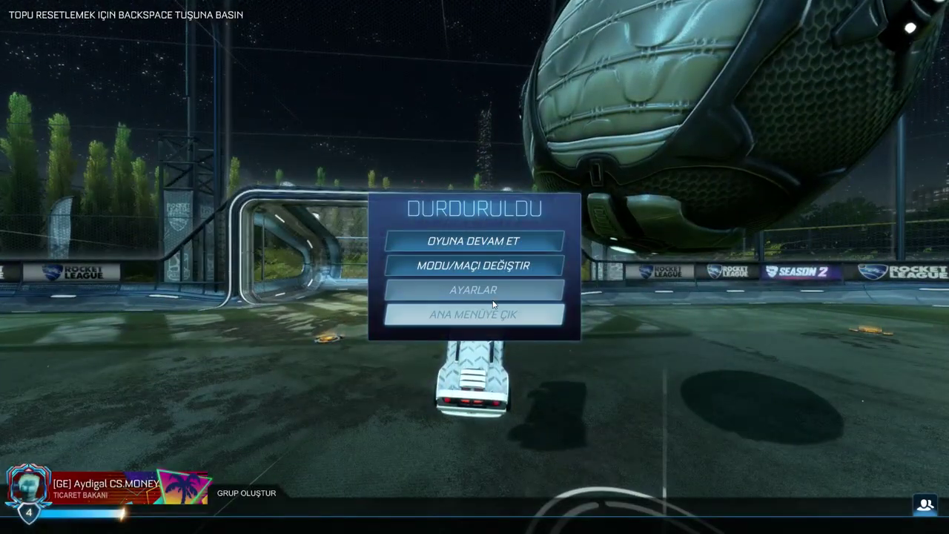
left_click(490, 288)
left_click(541, 132)
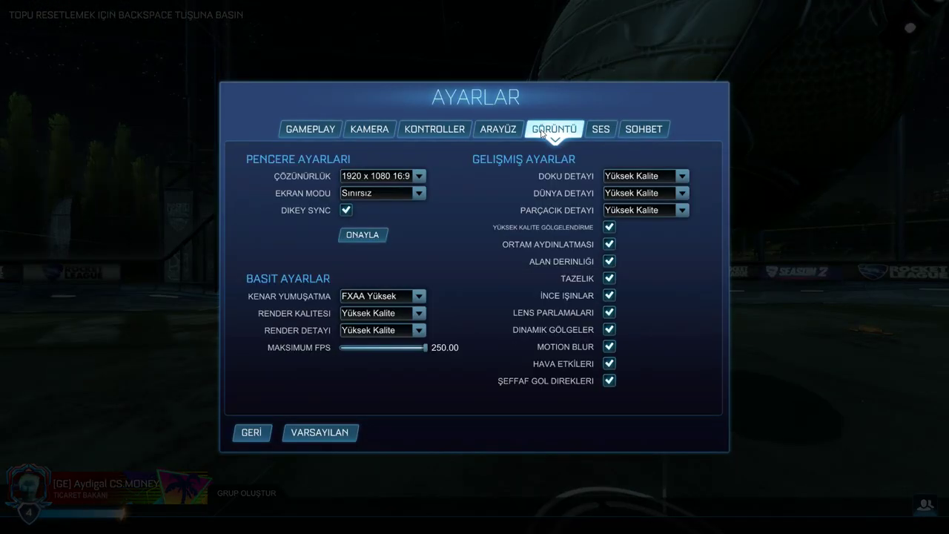
left_click(346, 210)
Step: Set the game resolution to 1024 x 768 4:3 and apply the window settings
left_click(419, 178)
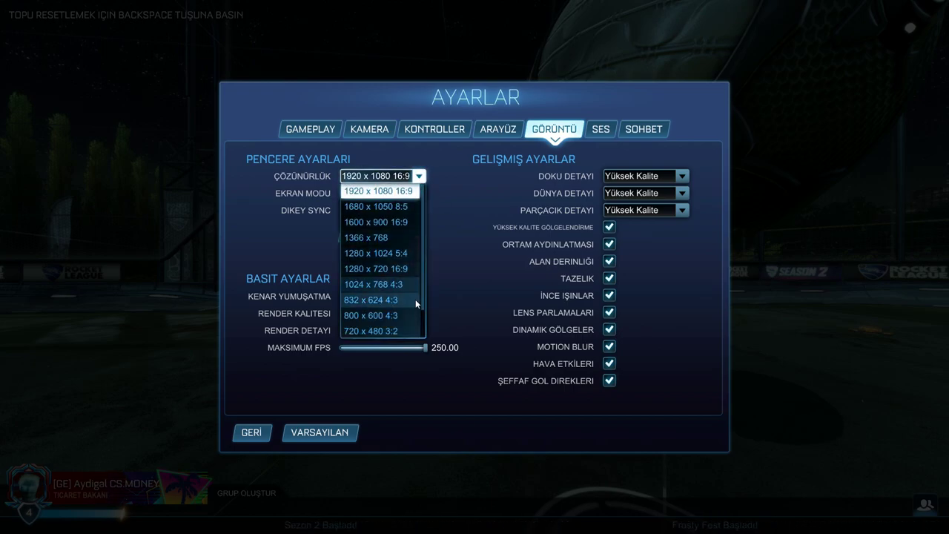
left_click(375, 286)
left_click(386, 176)
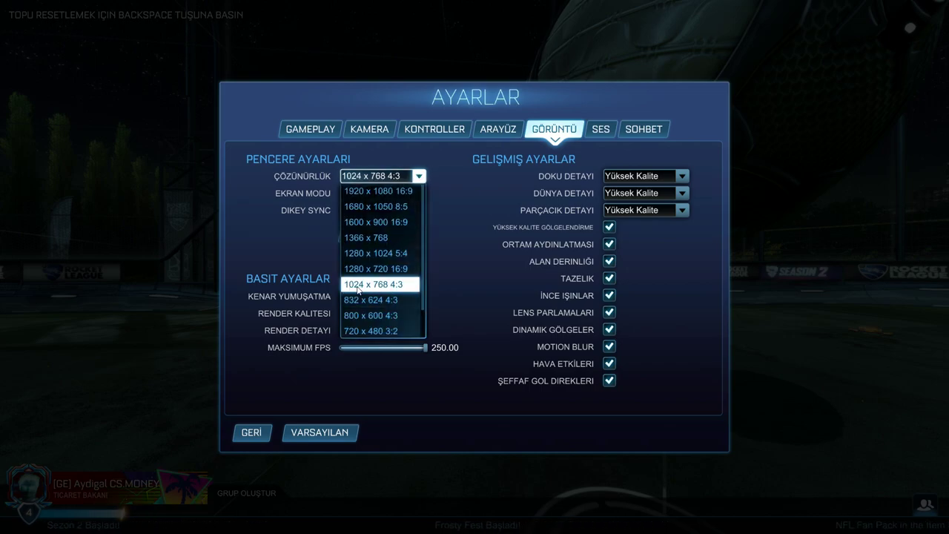
left_click(420, 176)
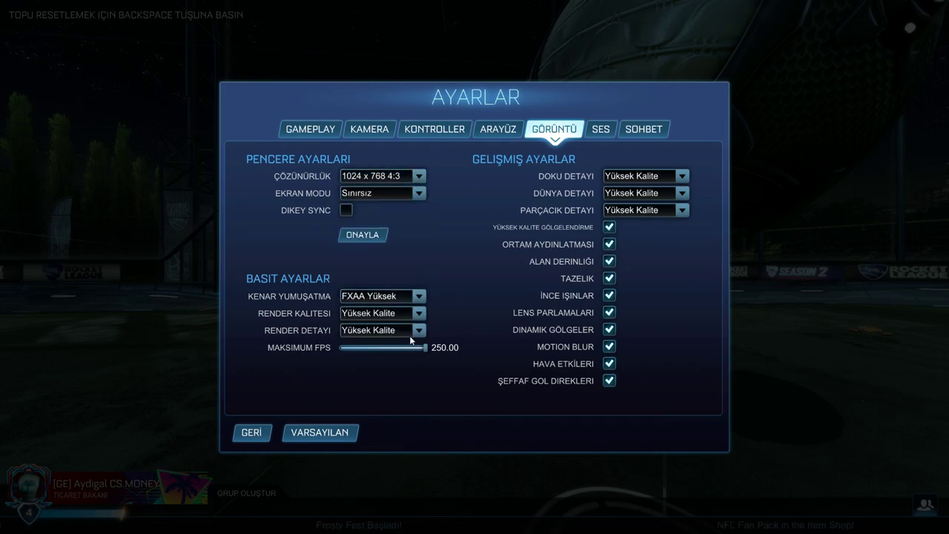
left_click(370, 237)
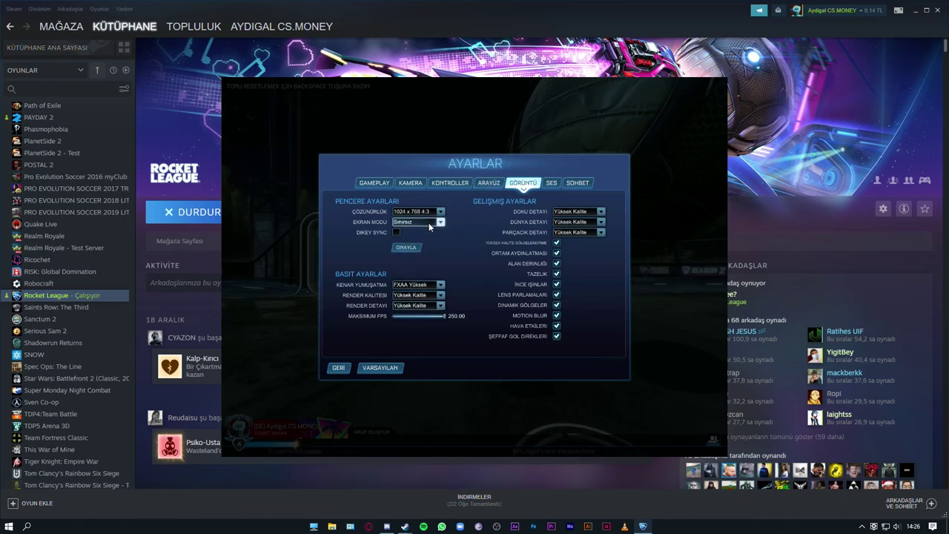
Step: Switch the display mode to Tam Ekran, apply it and go back to the pause menu
left_click(429, 223)
left_click(416, 239)
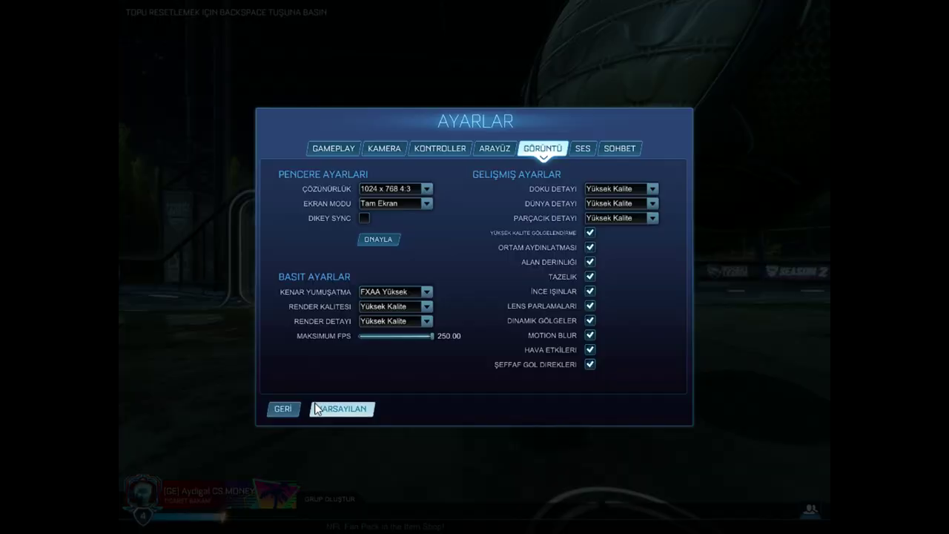
left_click(341, 408)
left_click(427, 297)
left_click(281, 407)
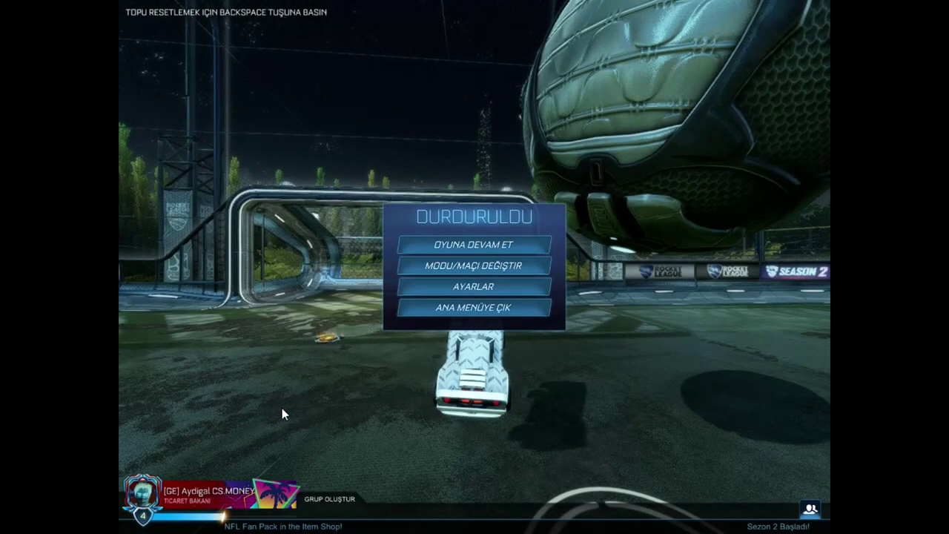
Step: Resume the training session and drive around to check how the game looks and runs in full screen
key("Escape")
key("w")
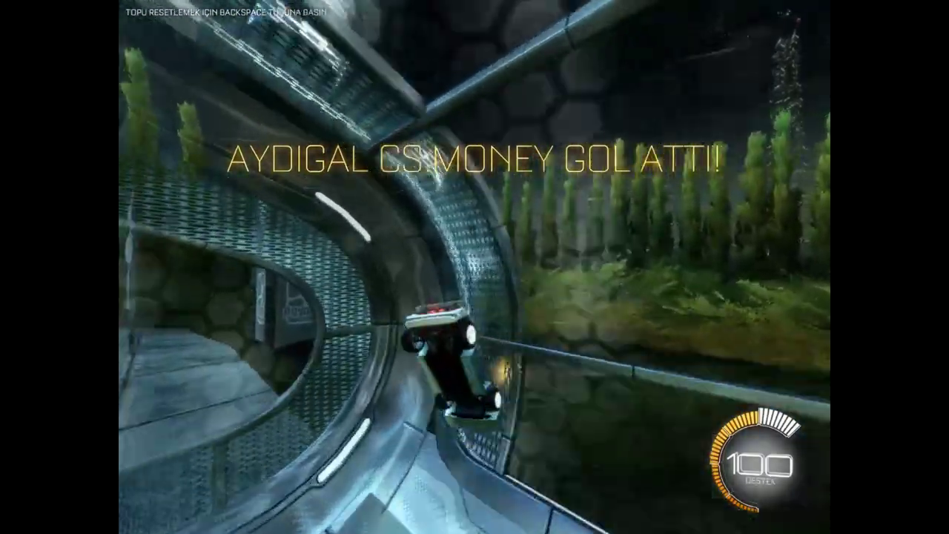
key("w")
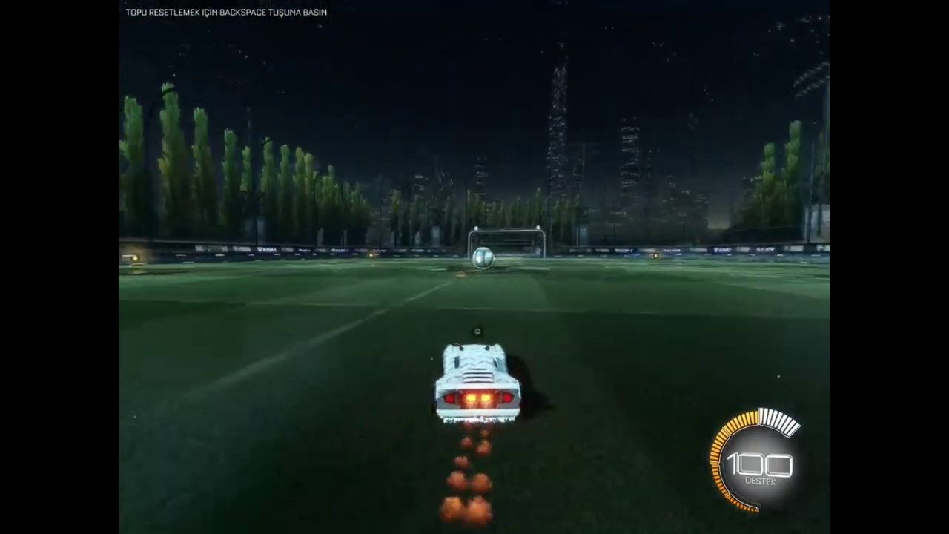
Step: Pause the training session and change the resolution in the Görüntü settings to 1600 x 900 16:9
key("Escape")
left_click(542, 149)
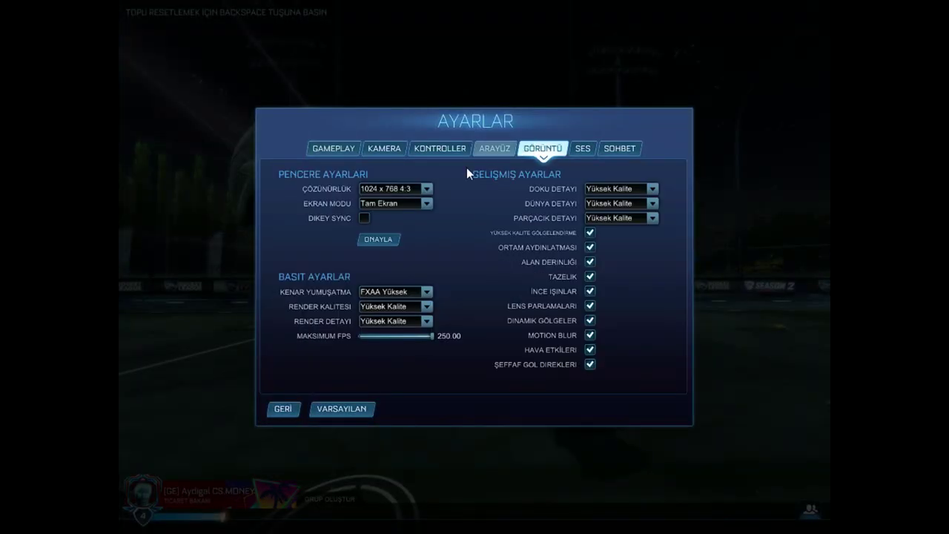
left_click(412, 187)
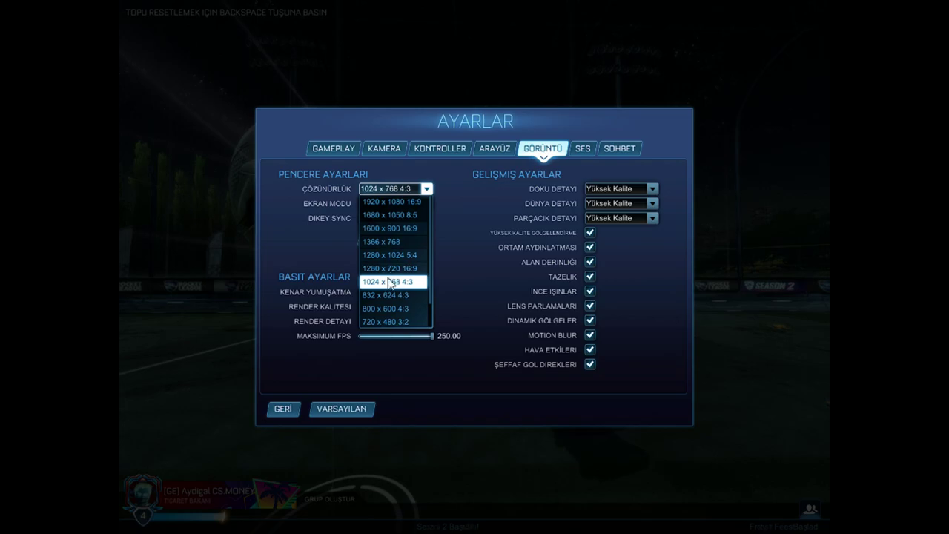
left_click(390, 227)
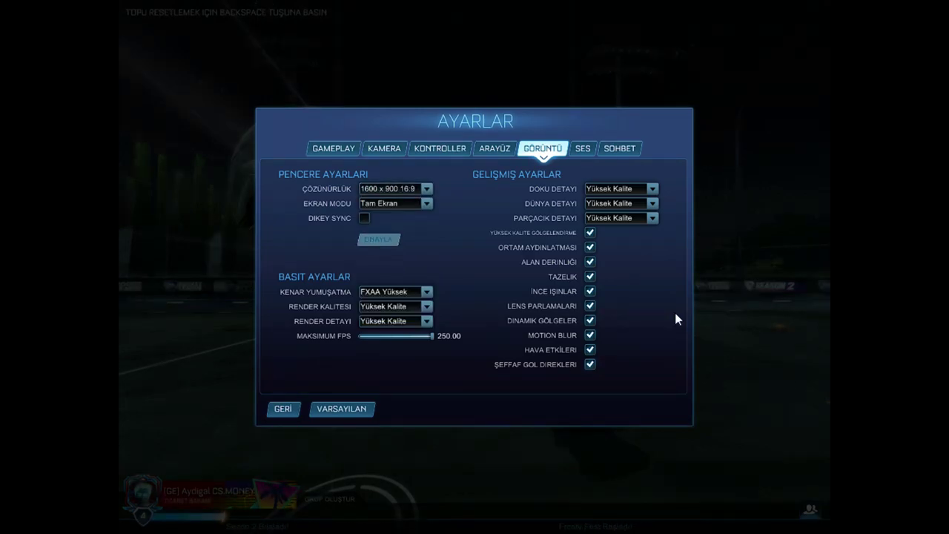